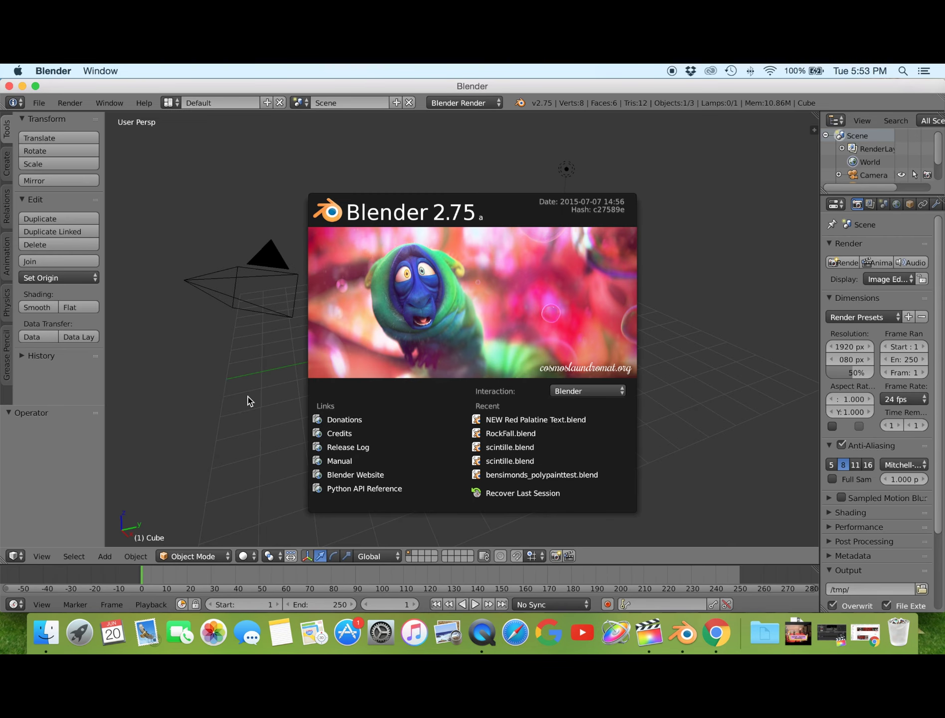
Dismiss the startup splash screen and delete the default cube
click(246, 395)
scroll(426, 401, down, 5)
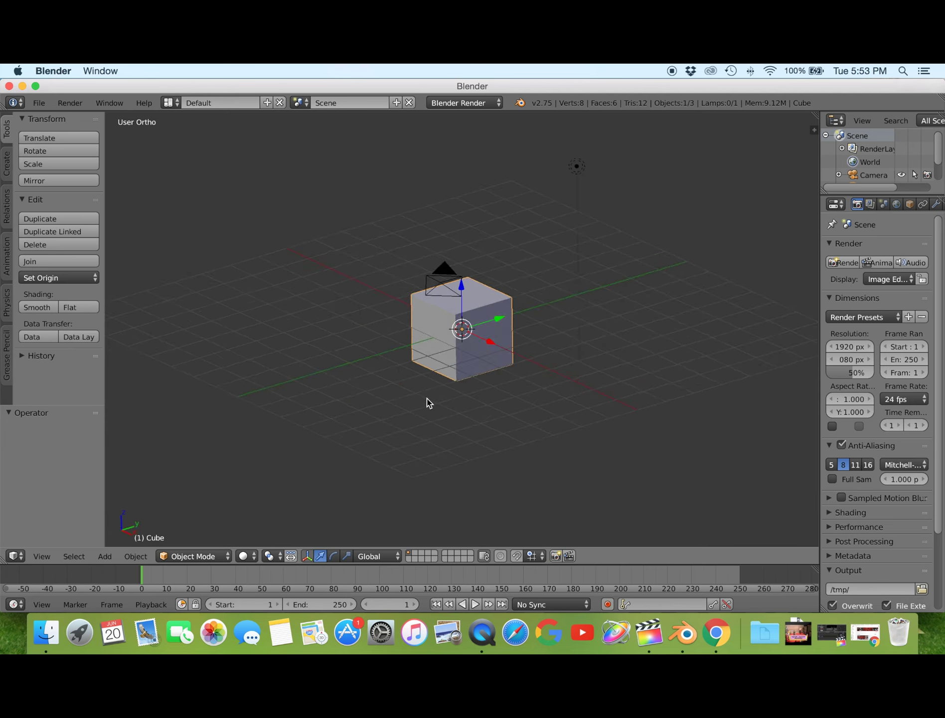
scroll(426, 400, down, 5)
scroll(473, 382, up, 3)
key(Delete)
key(shift+a)
Add a text object, rotate it 90° on X, and view it from the front
click(450, 498)
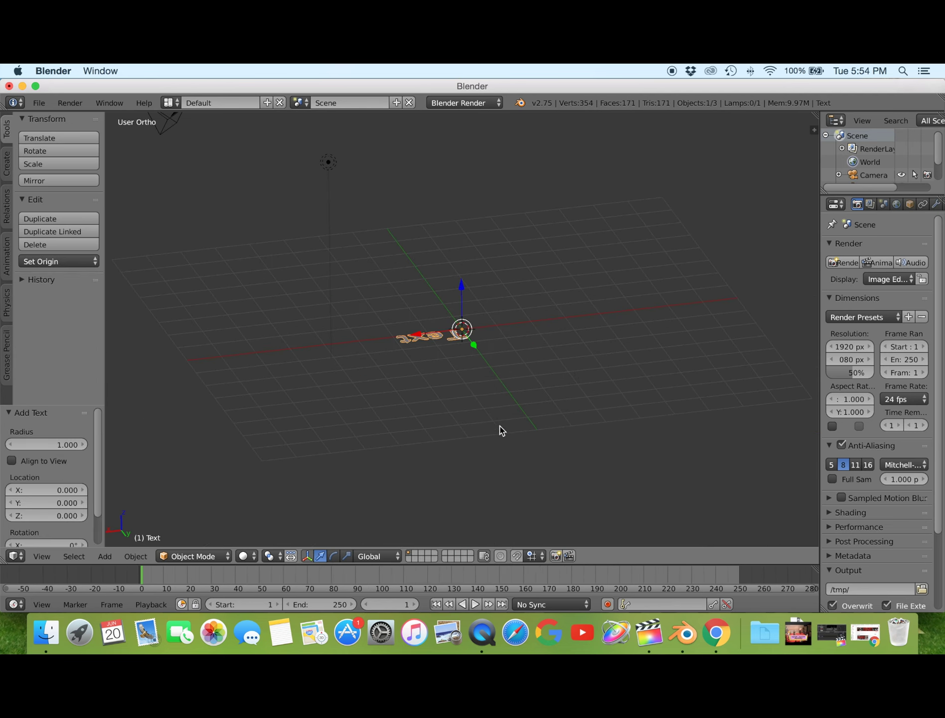
key(r)
key(x)
key(9)
key(0)
key(Return)
key(KP_1)
scroll(530, 315, up, 2)
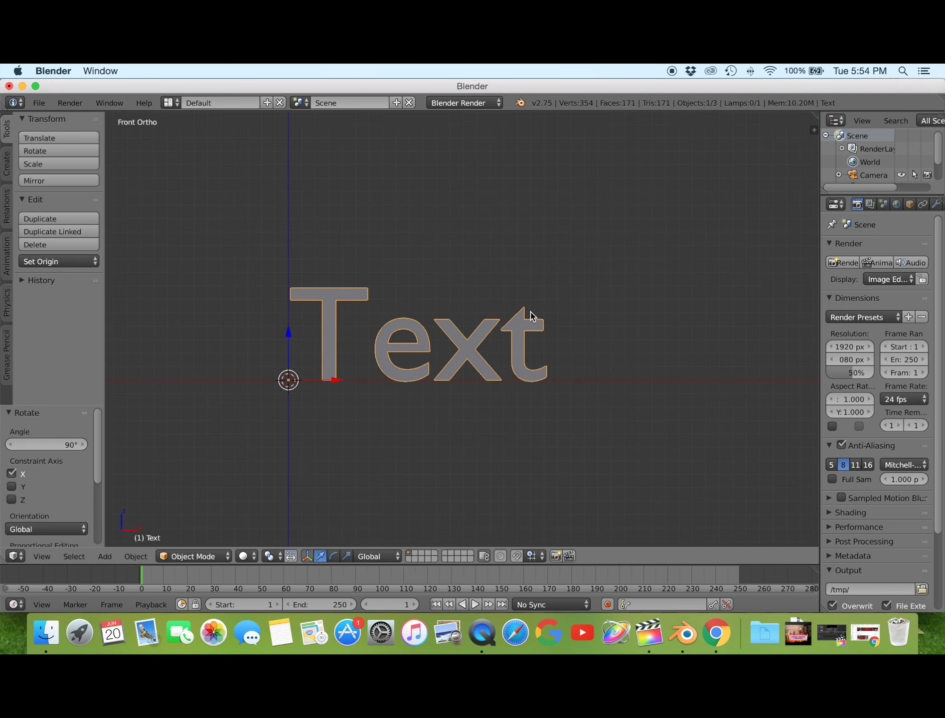
Replace the placeholder text with PALATINE and FOOTBALL on two lines
key(Tab)
key(BackSpace)
key(BackSpace)
key(BackSpace)
text(PALATIN)
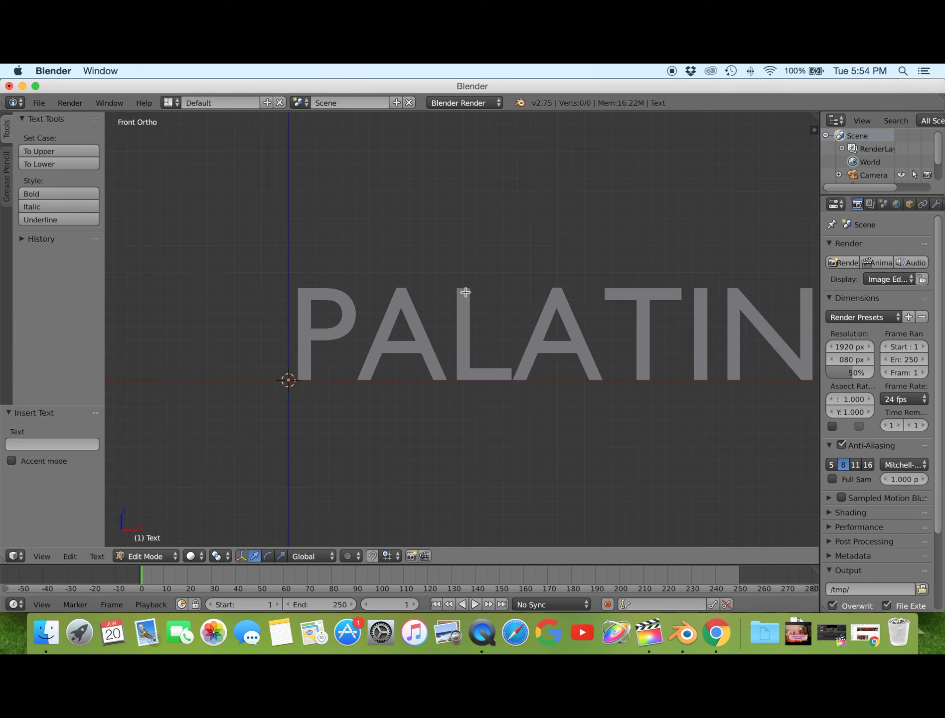
scroll(466, 300, down, 5)
text(E)
key(Return)
text(FOOTBALL)
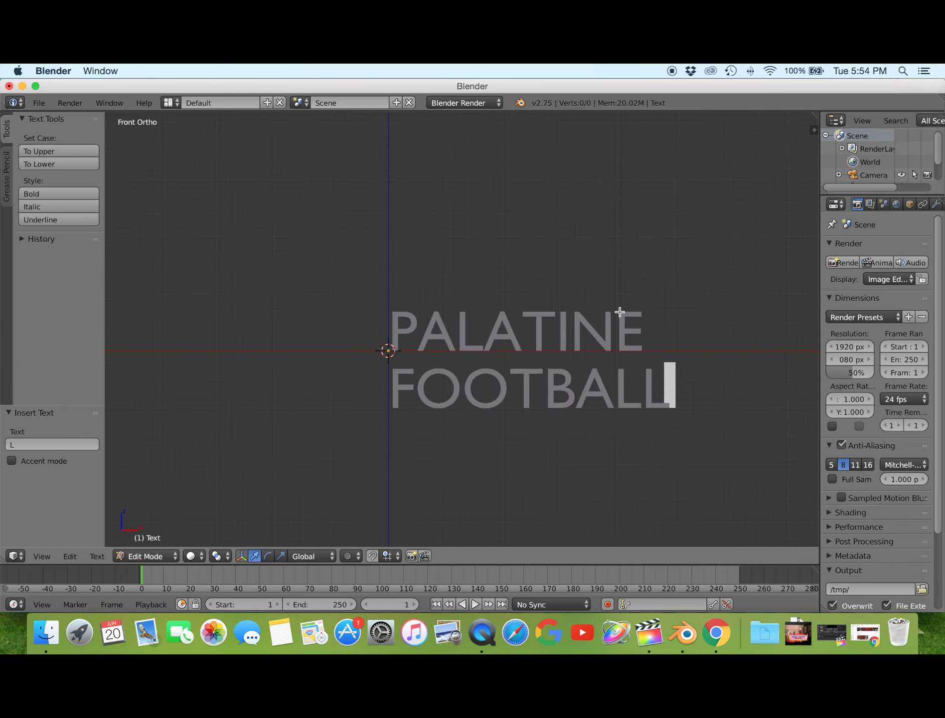
drag(820, 312, 682, 311)
key(Tab)
click(811, 204)
scroll(807, 399, down, 5)
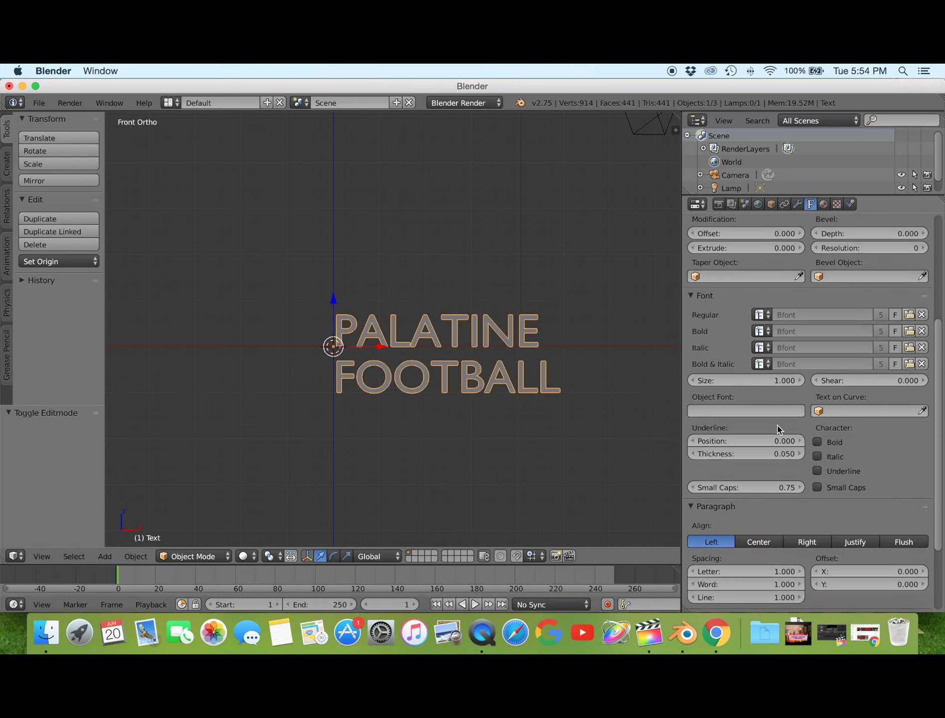
scroll(808, 398, down, 4)
Centre-align the text and set offset 0.018, extrude 0.267 and bevel depth 0.029
click(759, 441)
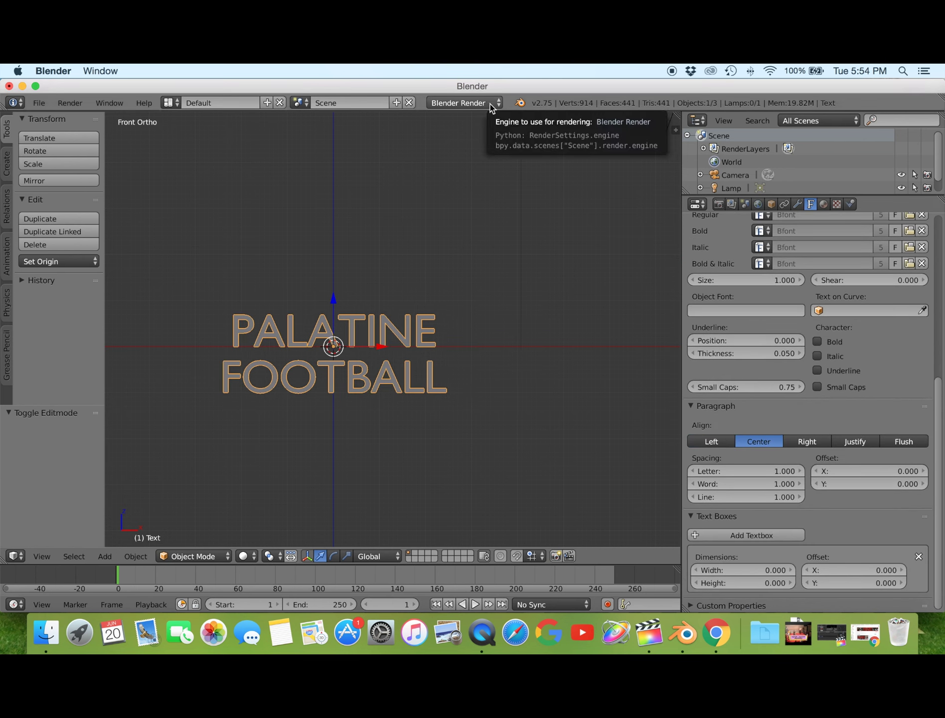
scroll(739, 419, up, 10)
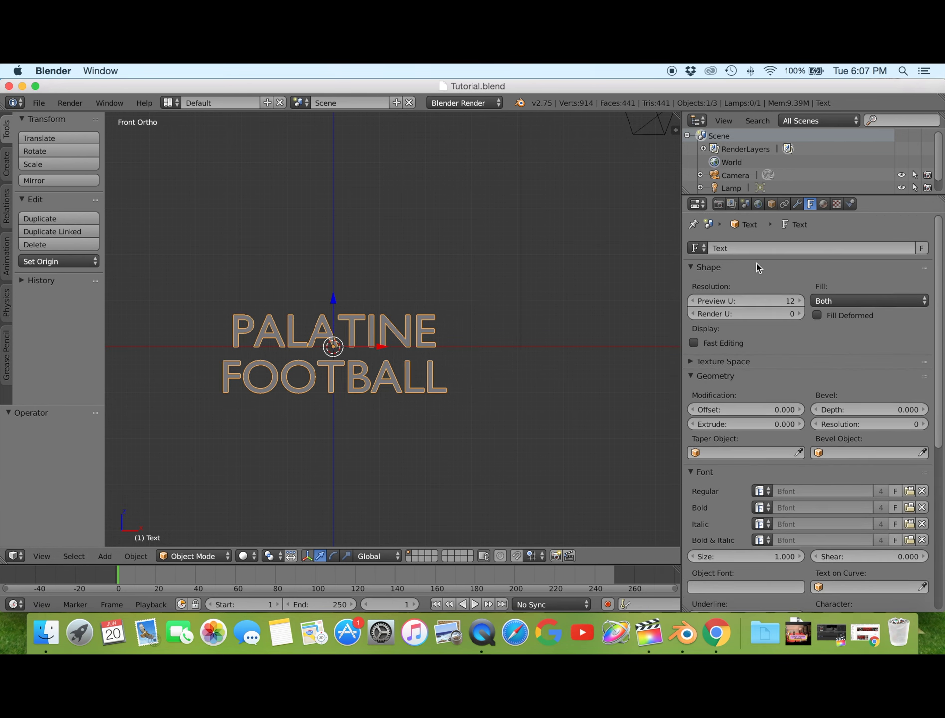
text(18)
key(Return)
text(267)
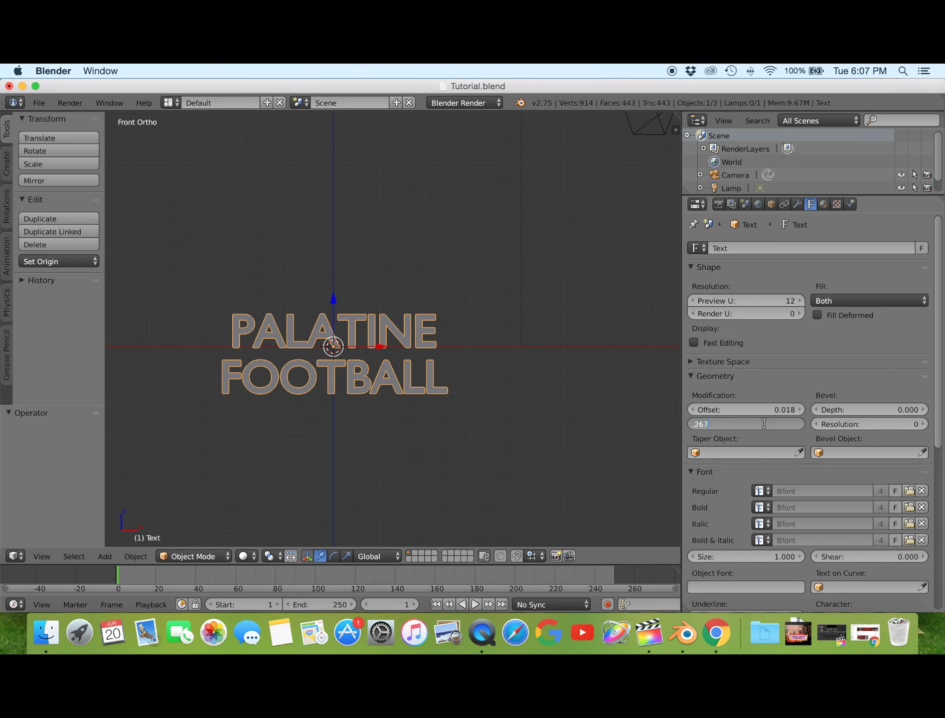
key(Return)
click(870, 408)
middle_drag(443, 327, 474, 335)
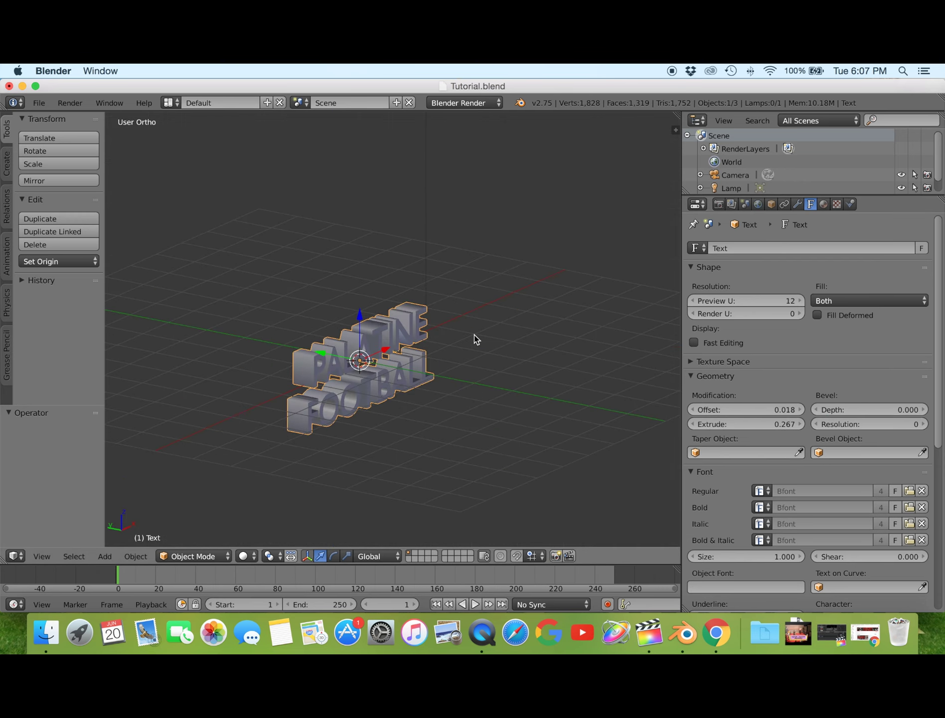
text(.02)
key(Return)
Undo an accidental letter spacing change and set line spacing to 0.8
scroll(797, 435, down, 5)
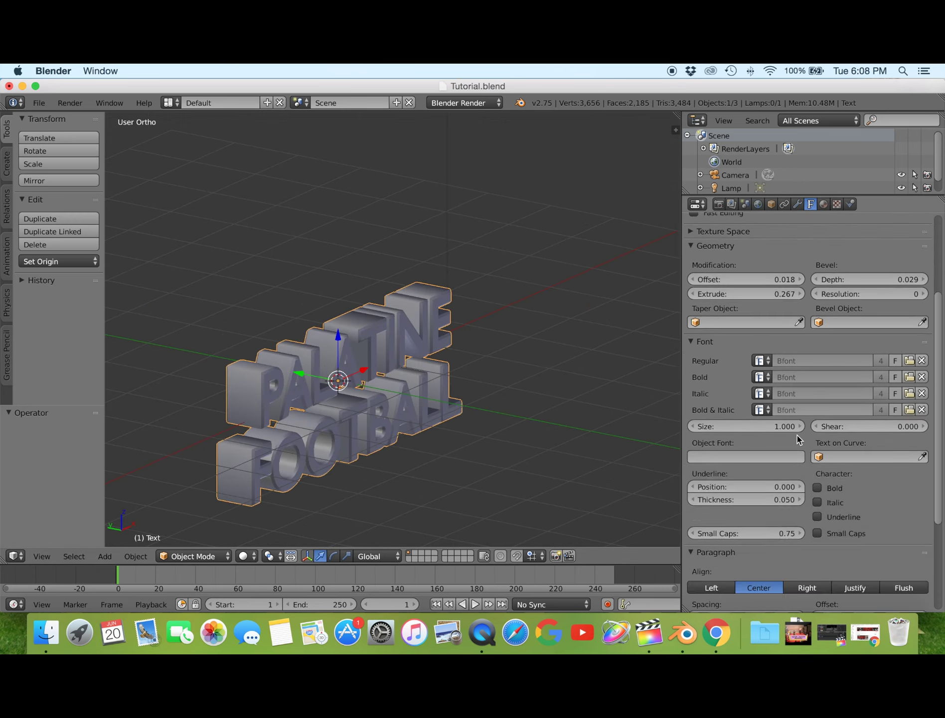
scroll(797, 434, down, 3)
key(ctrl+z)
scroll(767, 506, down, 2)
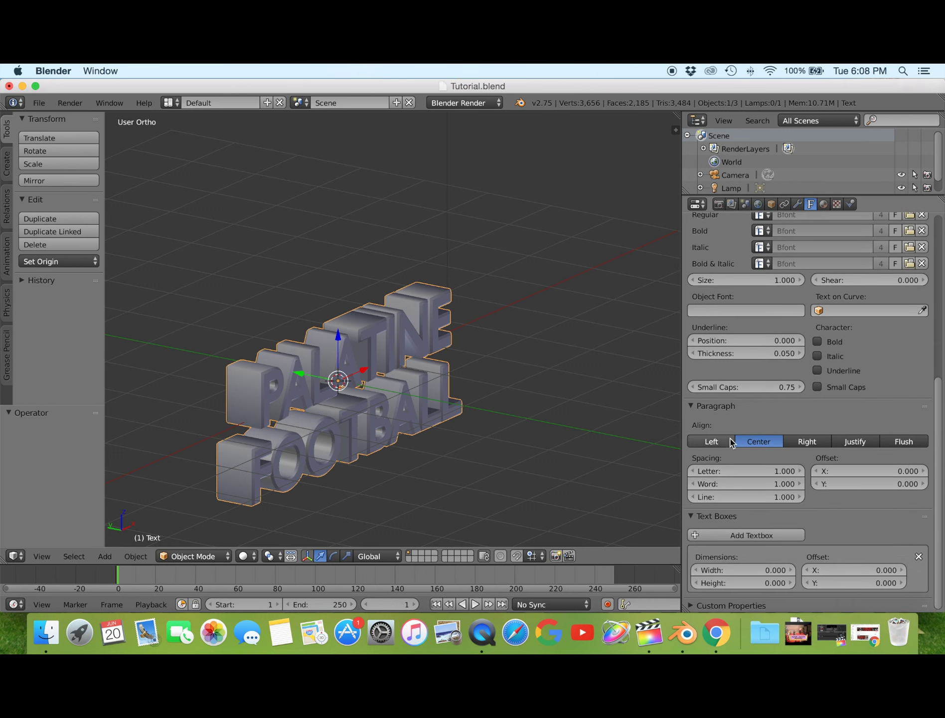
click(740, 497)
text(.8)
key(Return)
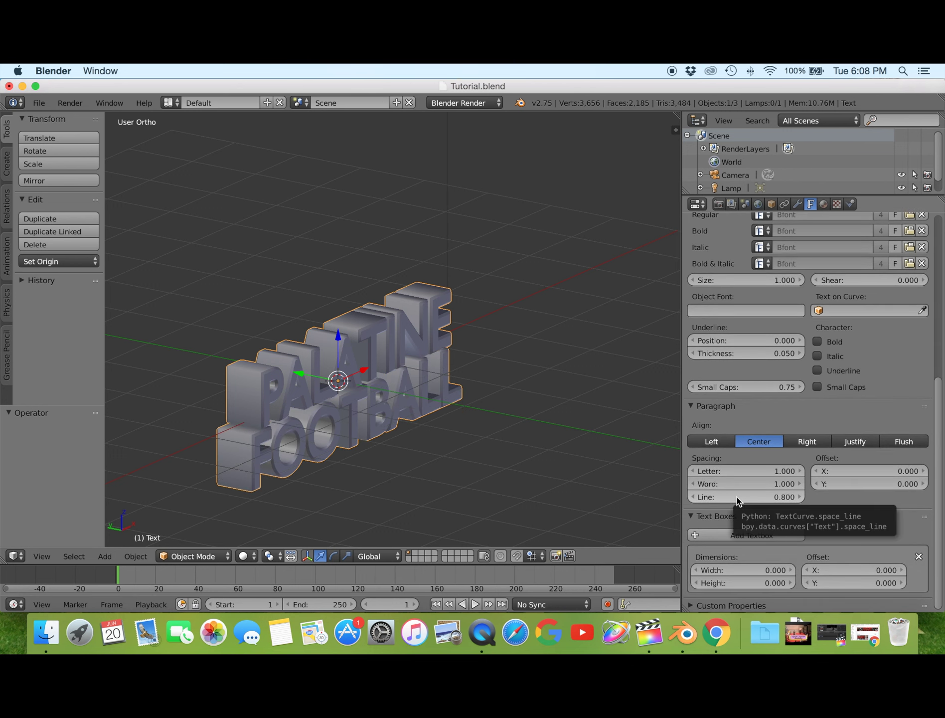
key(KP_1)
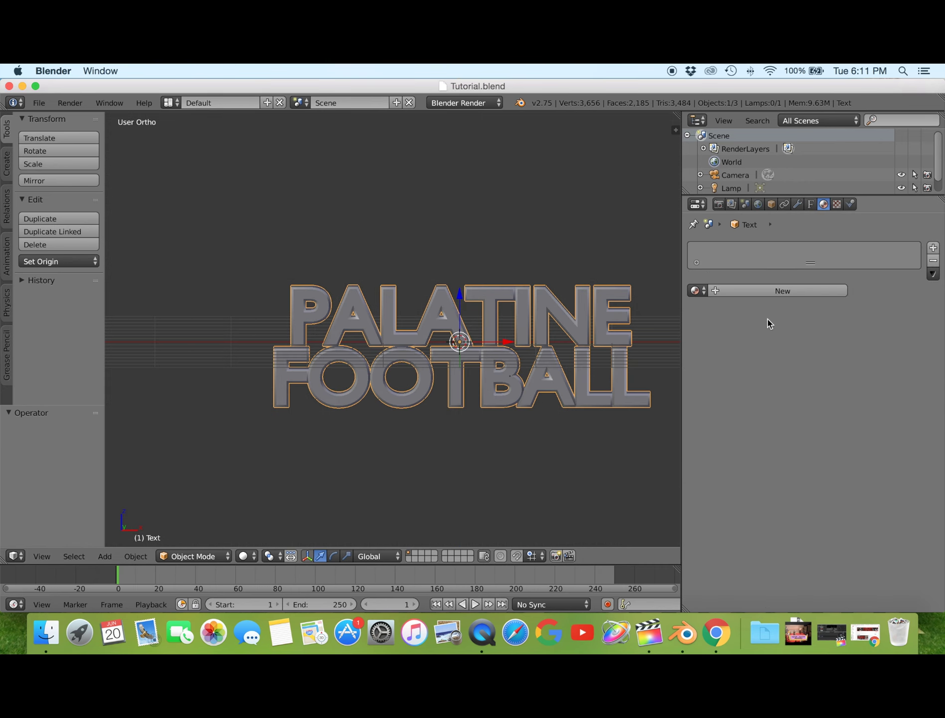
Create a new material in the node editor with Cycles rendering and nodes enabled
click(15, 556)
click(115, 396)
click(239, 556)
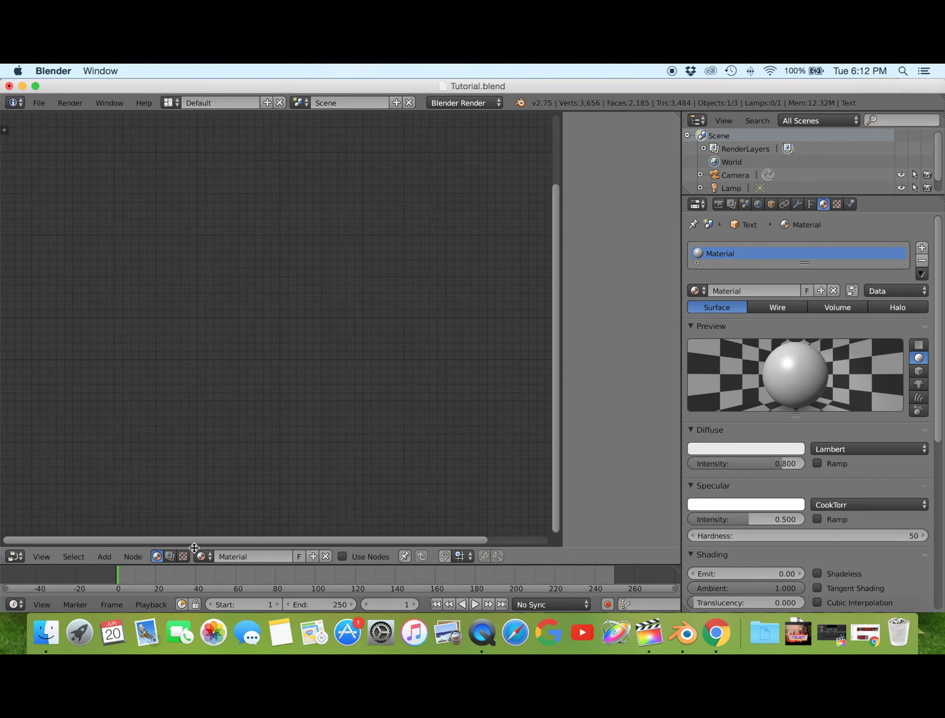
click(464, 102)
click(465, 149)
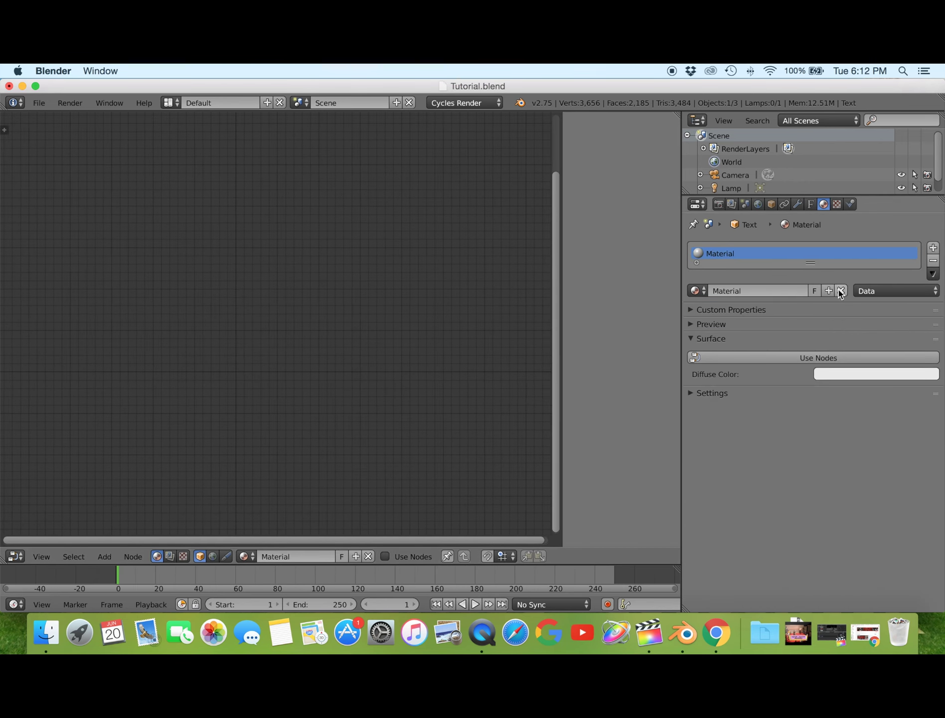
click(814, 358)
click(291, 244)
Replace the diffuse node with a Mix Shader on Surface, its Fac driven by Layer Weight Fresnel
key(x)
key(shift+a)
click(349, 315)
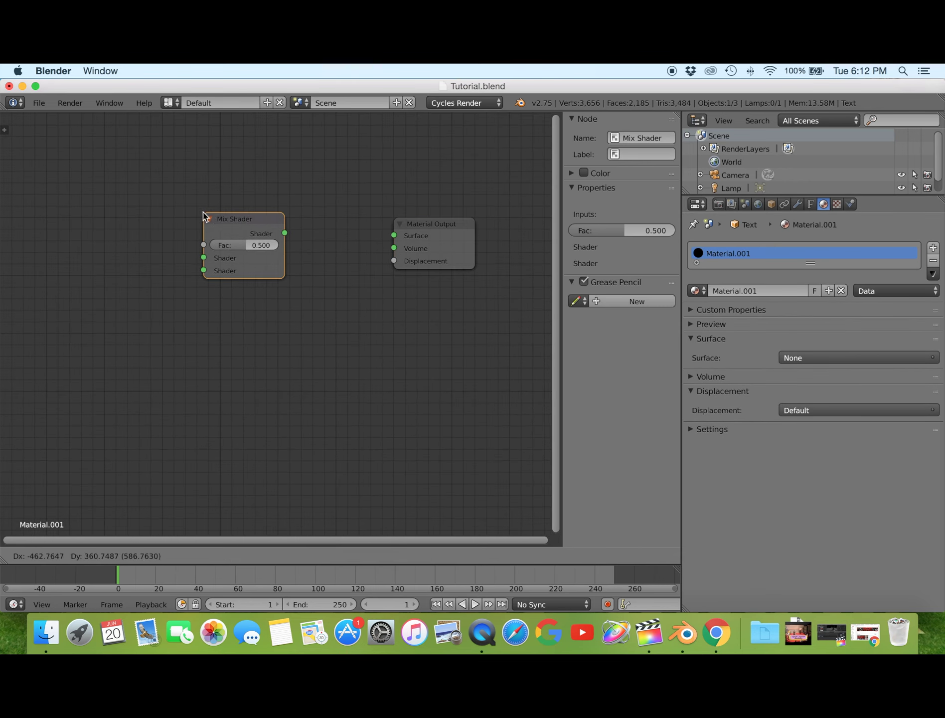
click(249, 220)
drag(284, 232, 394, 235)
key(Home)
drag(682, 378, 766, 378)
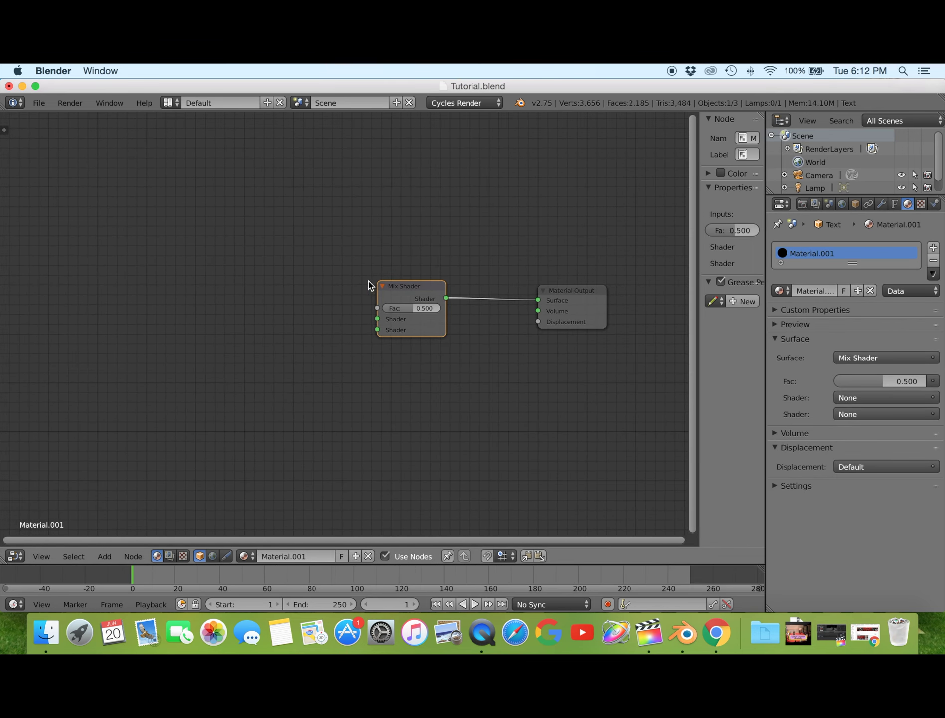
key(shift+a)
click(432, 310)
click(261, 234)
drag(311, 244, 378, 309)
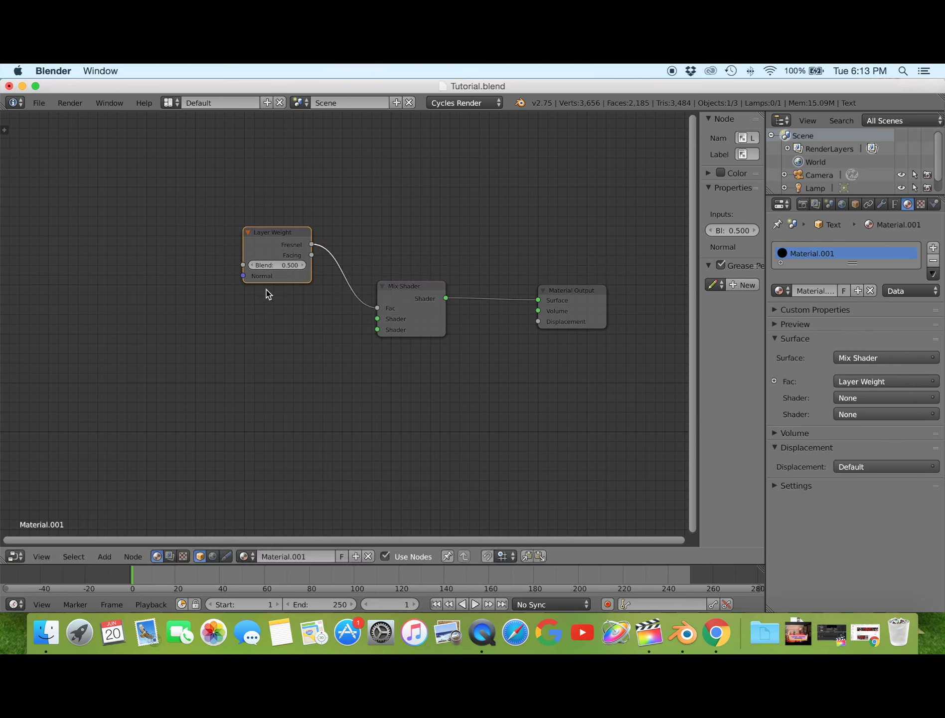
Add second and third Mix Shaders nested into the first, with Fresnel reconnected to Fac
key(shift+a)
click(305, 318)
click(240, 333)
mouse_move(274, 321)
mouse_down()
mouse_move(378, 330)
mouse_move(378, 311)
mouse_up()
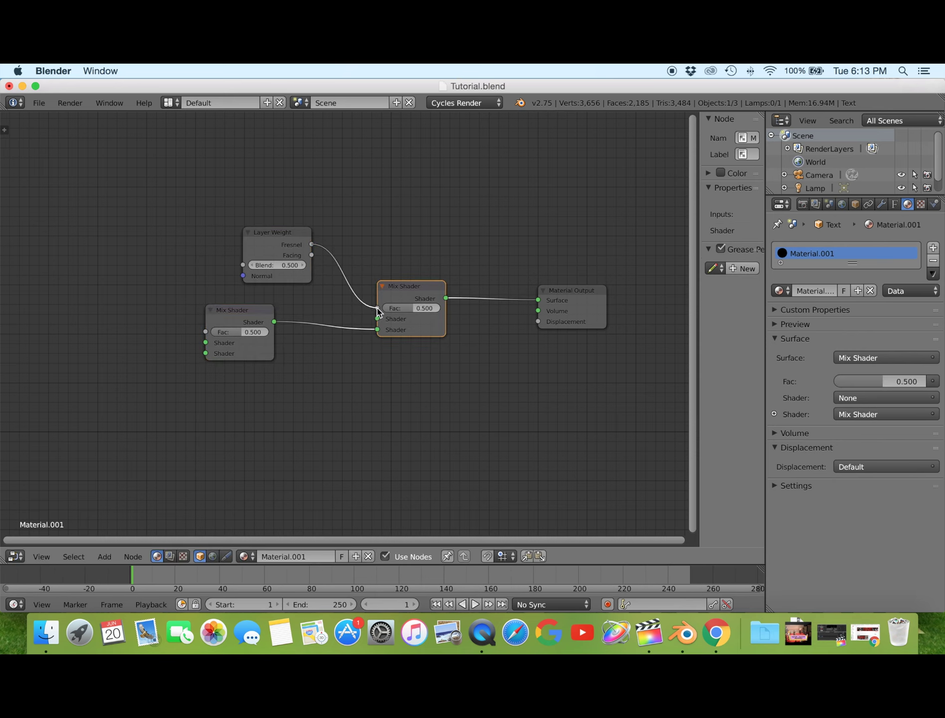
drag(241, 315, 276, 298)
key(shift+a)
click(269, 305)
click(131, 238)
drag(177, 231, 241, 327)
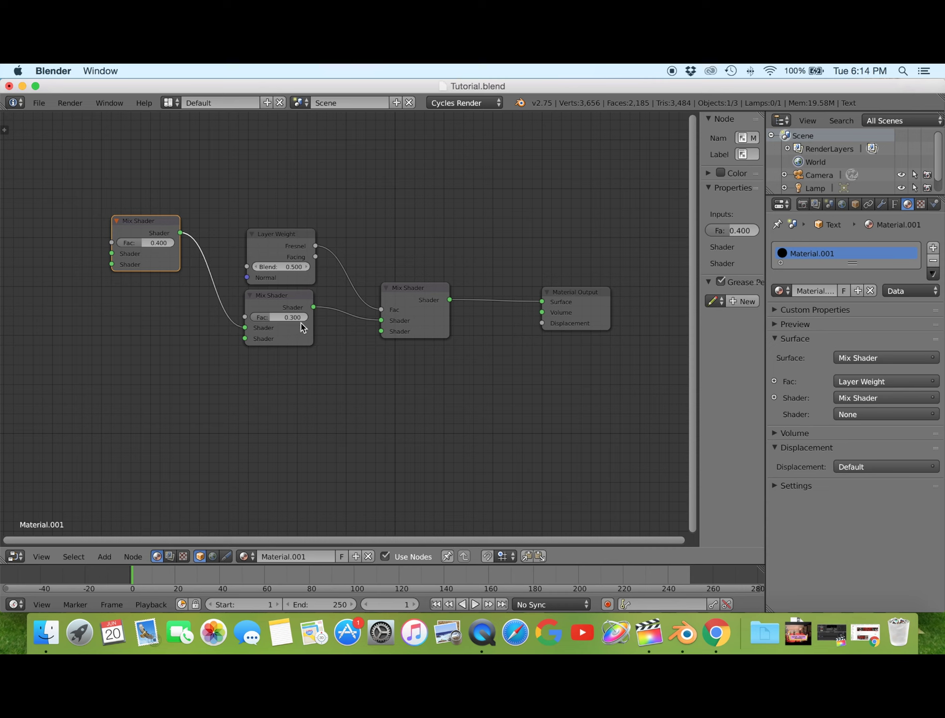
Connect a Glossy BSDF at roughness 0.005 to the main Mix Shader and duplicate it
key(shift+a)
click(324, 328)
drag(325, 386, 382, 331)
key(Return)
ctrl+scroll(287, 398, up, 1)
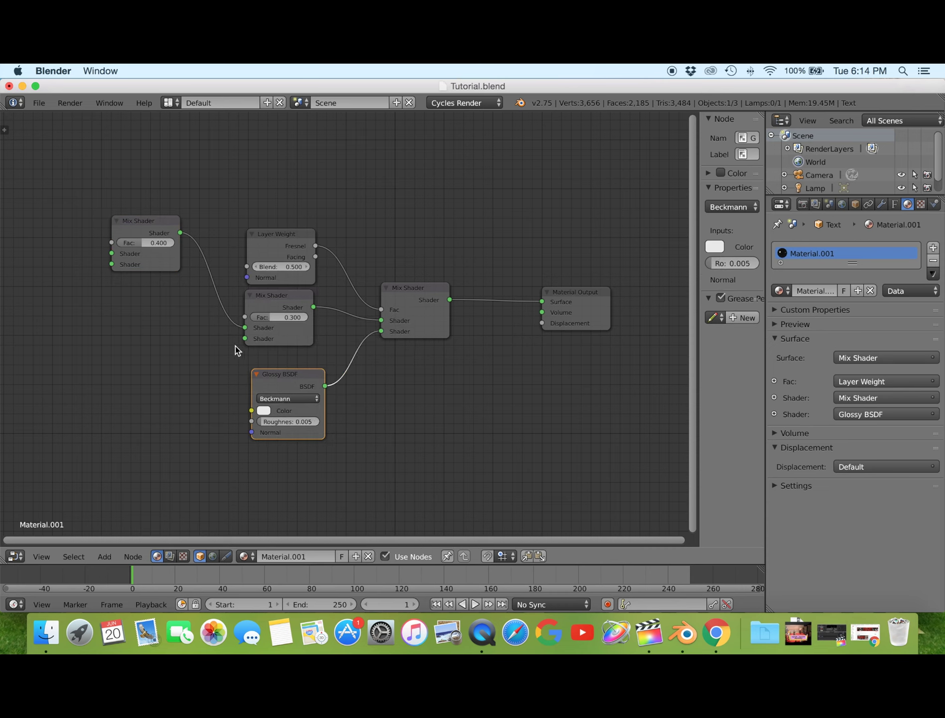
drag(276, 393, 161, 422)
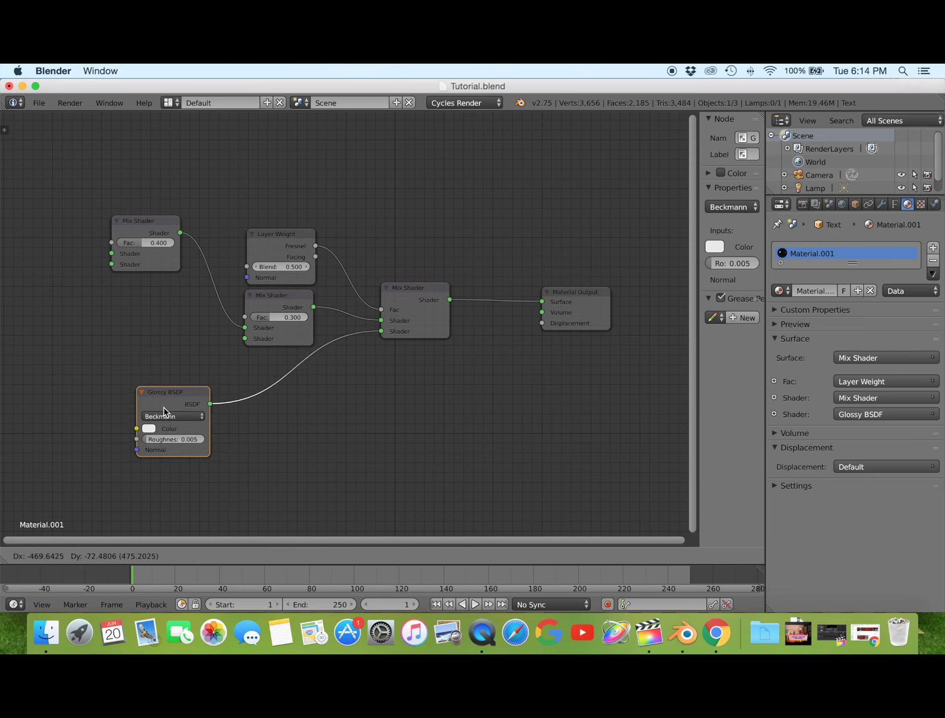
middle_drag(86, 356, 198, 356)
key(shift+d)
click(279, 387)
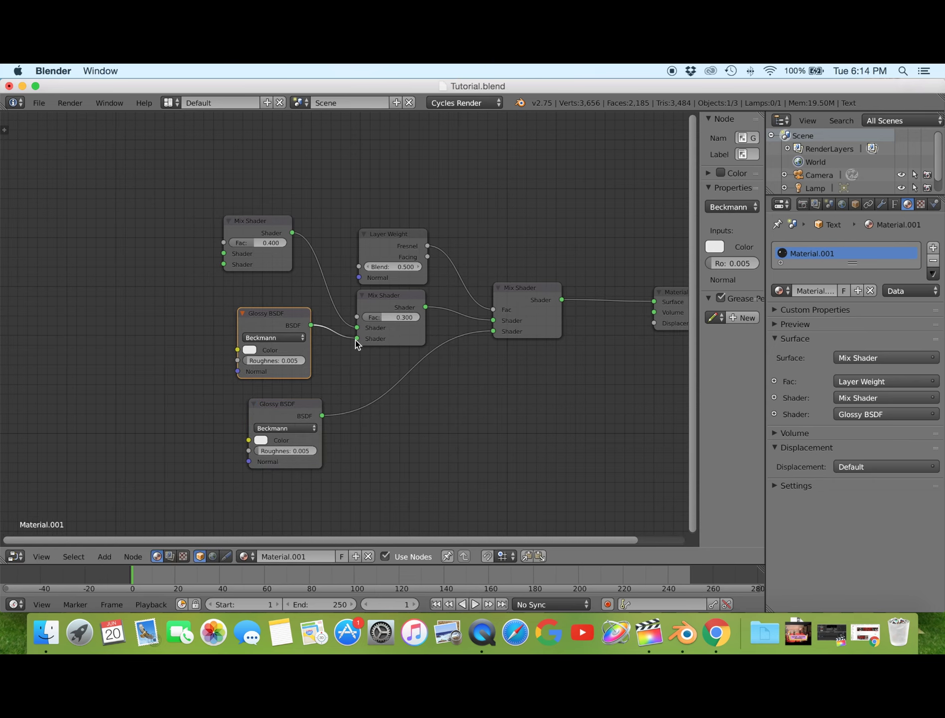
Give the copied glossy shader roughness 0.3 and the red colour FF4526
text(0.300)
click(249, 349)
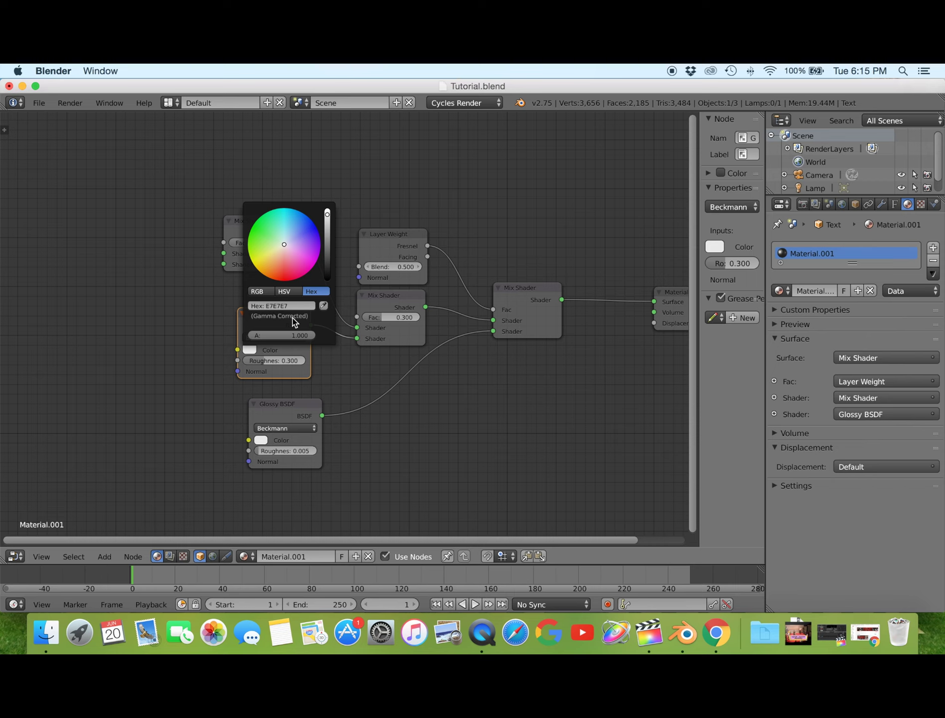
text(26)
key(Return)
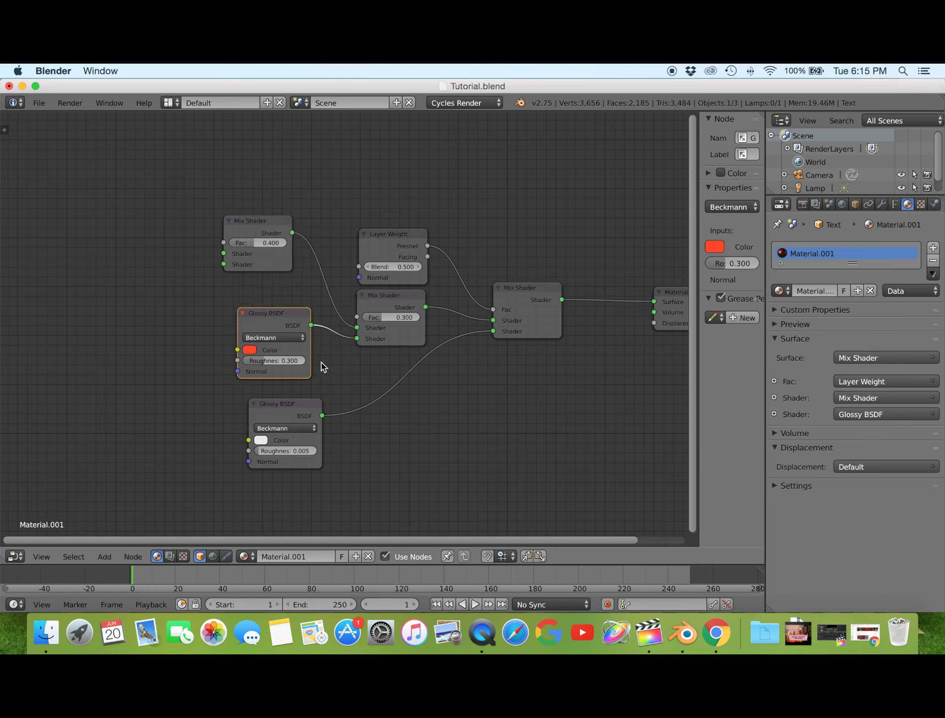
click(249, 350)
Duplicate two more red glossy shaders and connect both to the upper Mix Shader
key(shift+a)
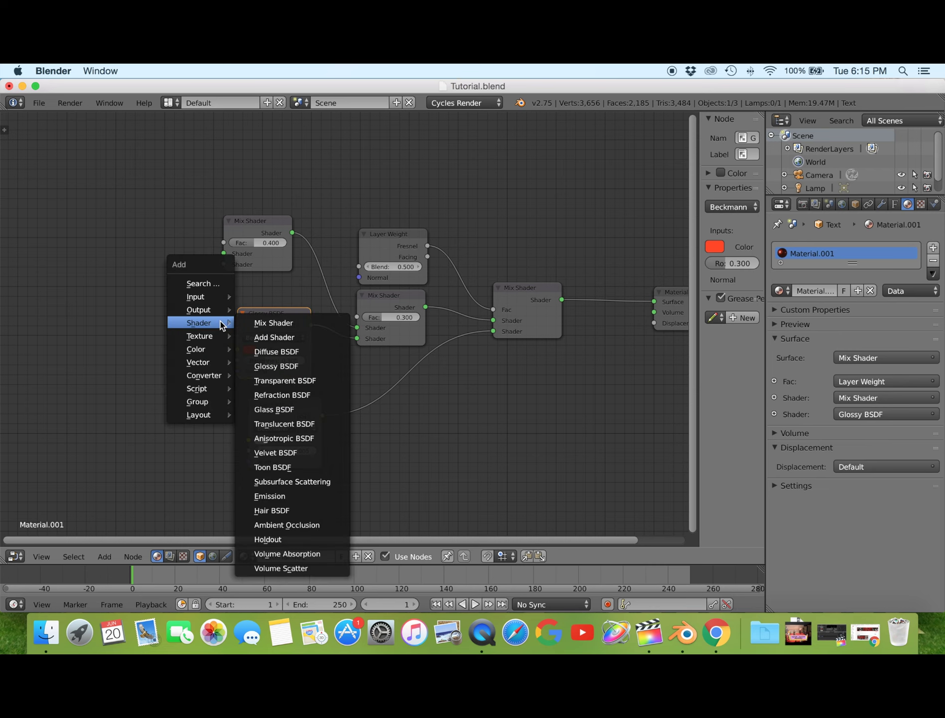
key(shift+d)
click(132, 324)
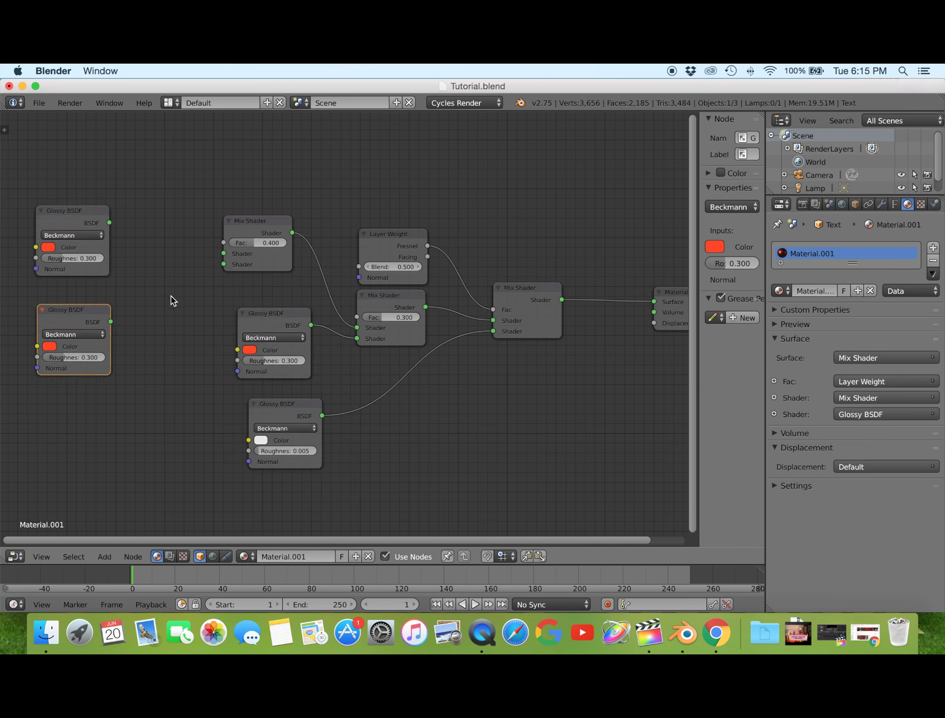
drag(109, 222, 223, 253)
drag(111, 321, 223, 264)
Colour the top glossy shader a darker red and the lower one E21500
click(47, 247)
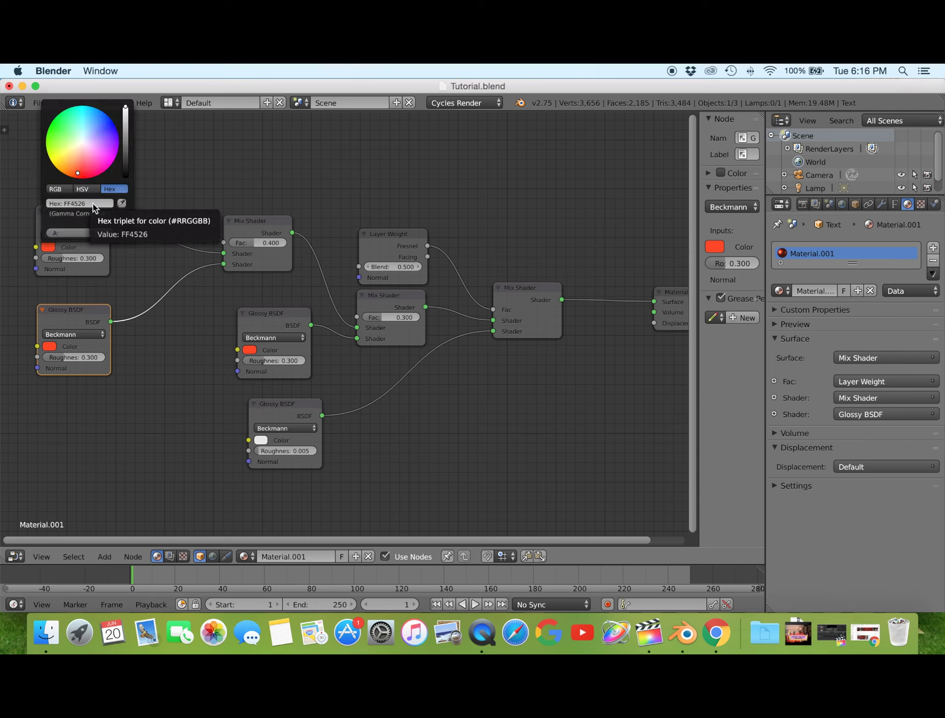
click(92, 203)
key(Return)
click(49, 346)
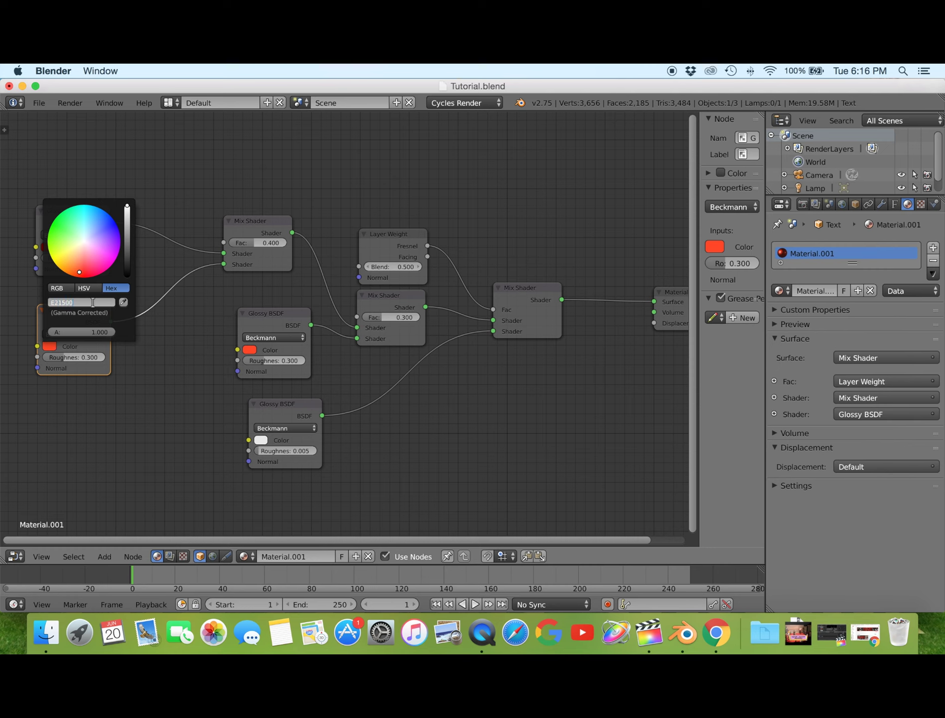
key(Return)
drag(79, 315, 70, 316)
click(42, 347)
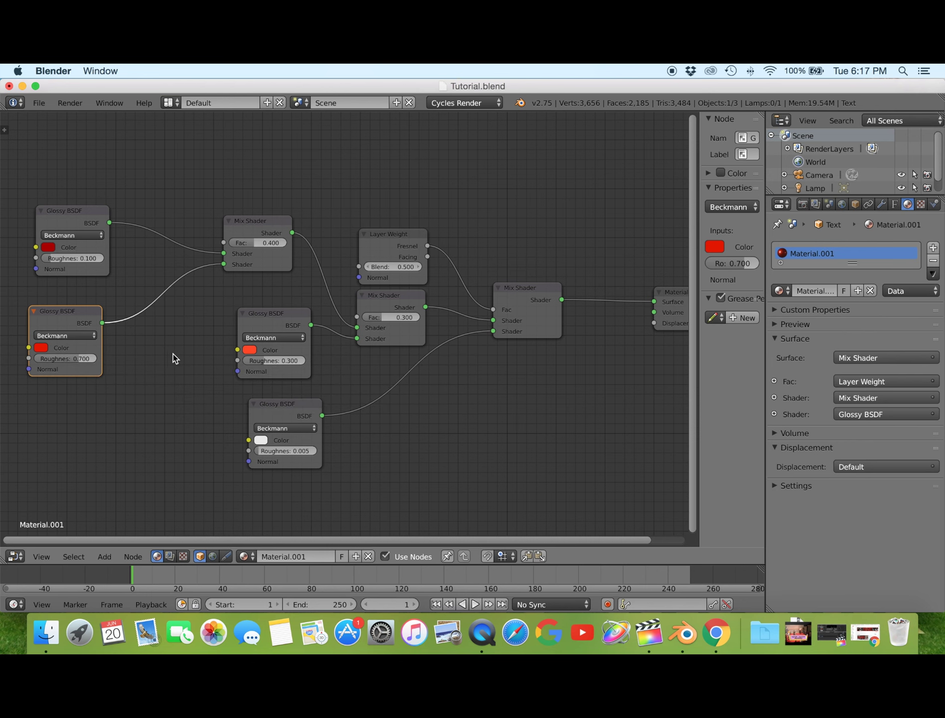
scroll(259, 364, down, 2)
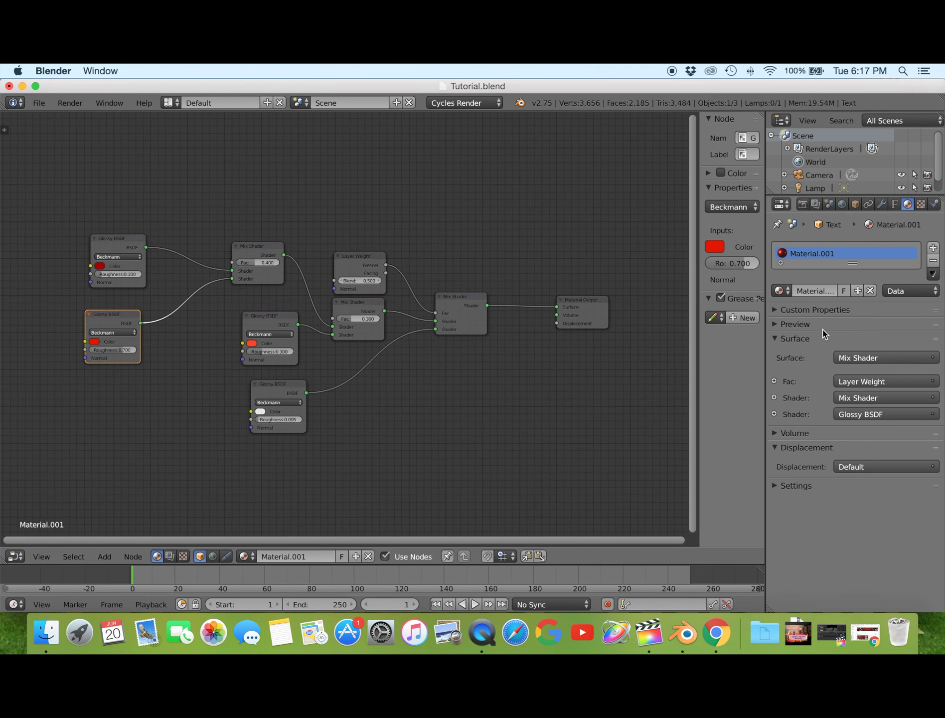
Expand the material's nested Surface shader inputs to review them
click(774, 380)
click(774, 430)
click(774, 463)
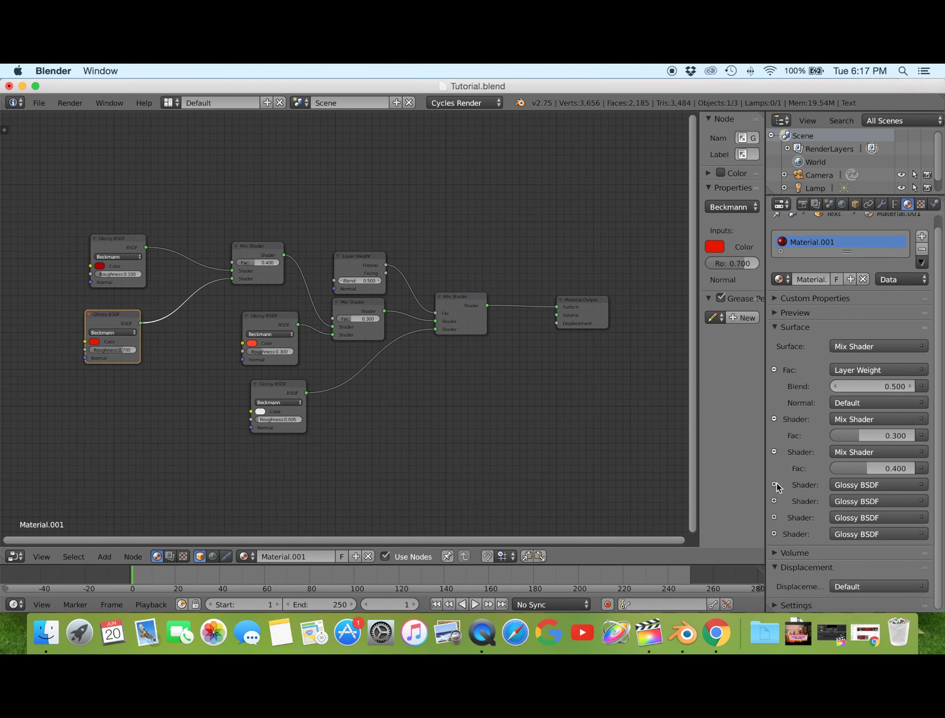
click(775, 298)
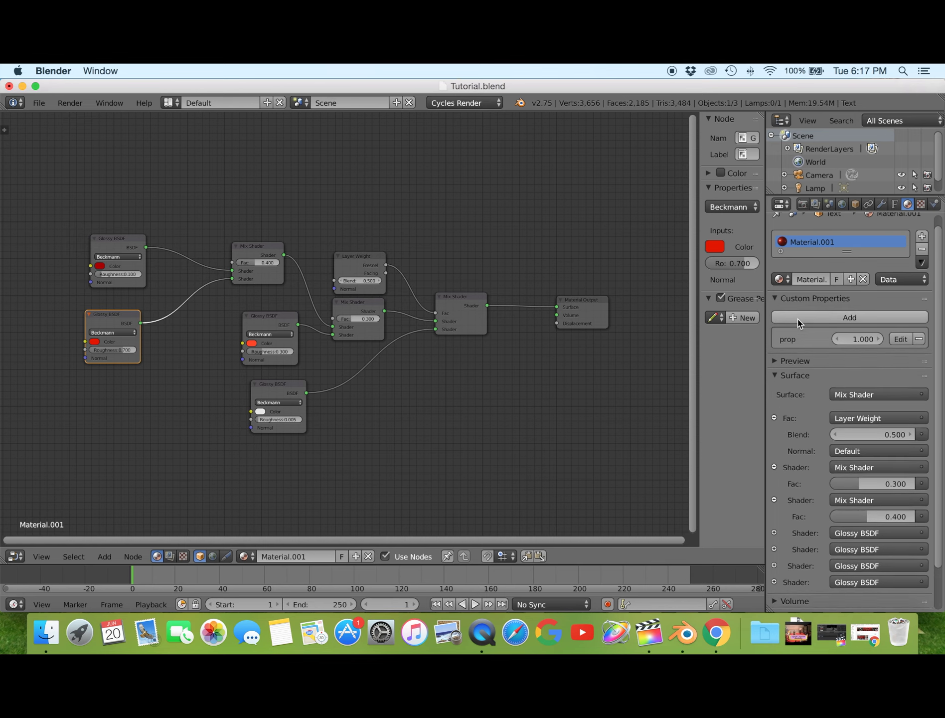
click(775, 298)
Switch the node editor to a front 3D view with Material viewport shading
click(16, 556)
click(70, 548)
click(243, 555)
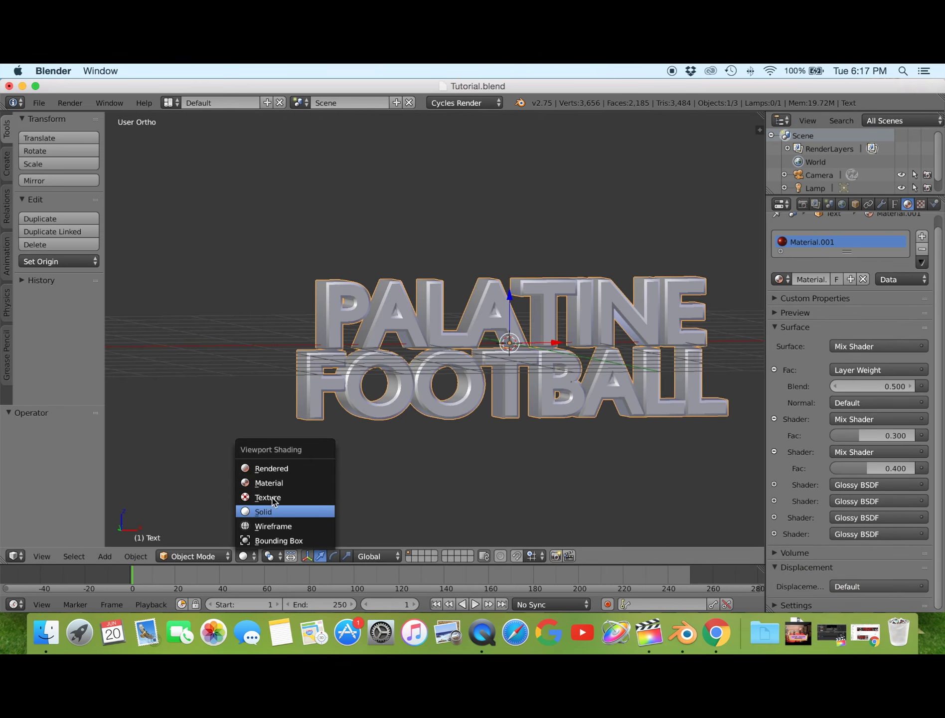
click(264, 466)
key(KP_1)
click(243, 556)
click(269, 511)
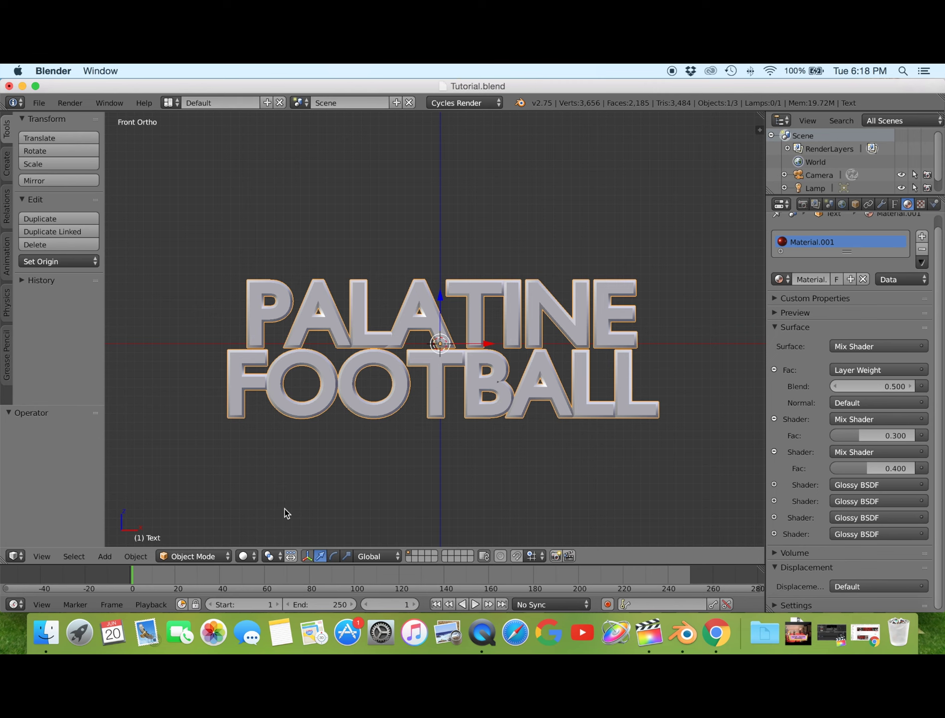
click(243, 556)
click(298, 480)
Add a Sun lamp and start entering its location in the Object transform settings
key(shift+a)
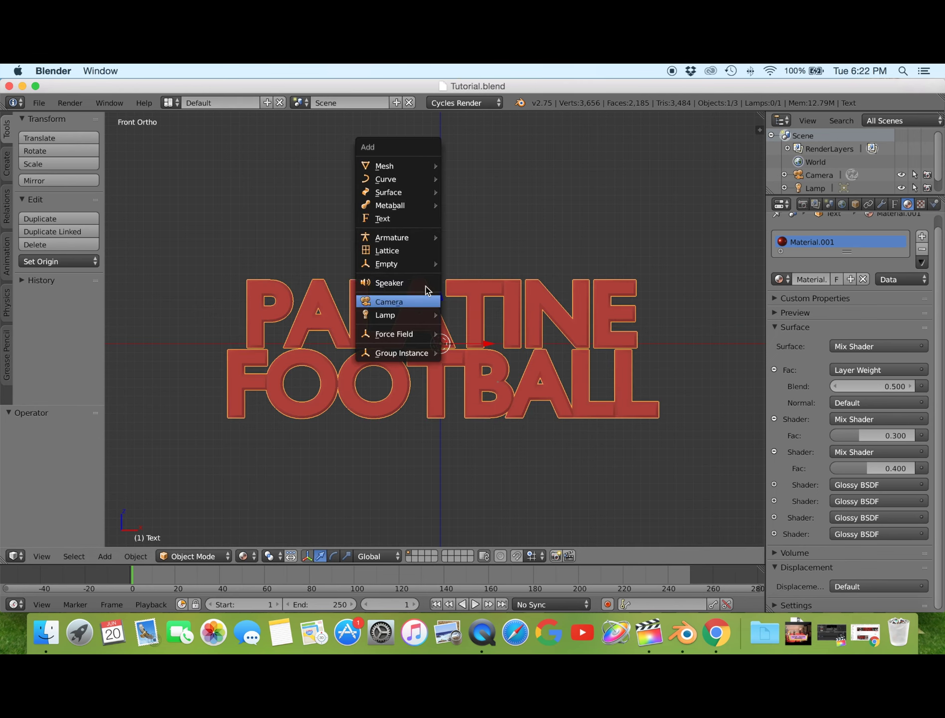
click(458, 324)
middle_drag(417, 333, 578, 348)
click(854, 204)
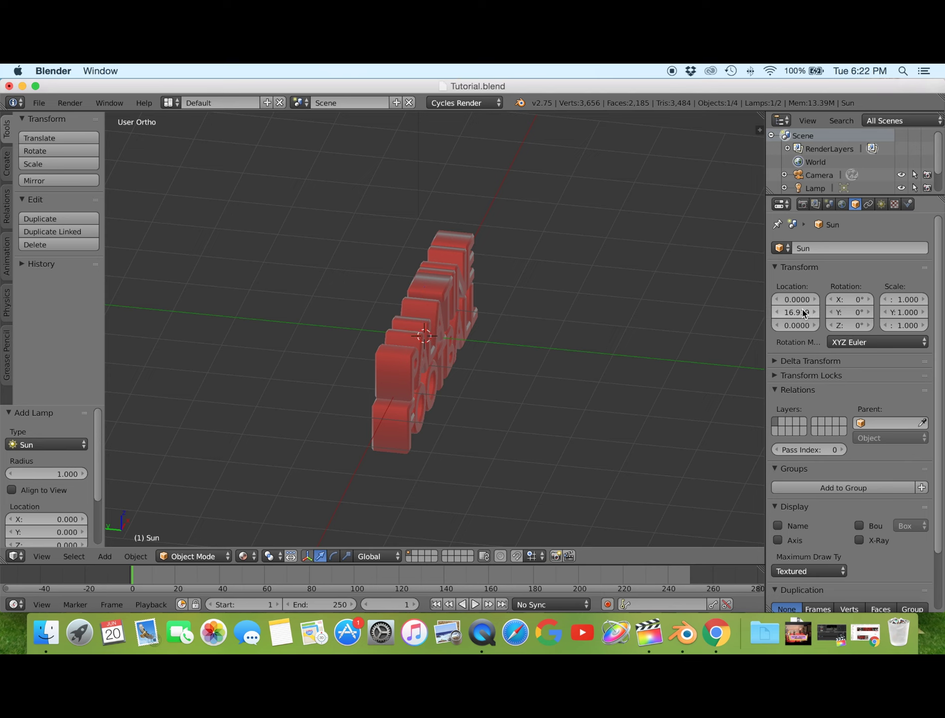
click(882, 204)
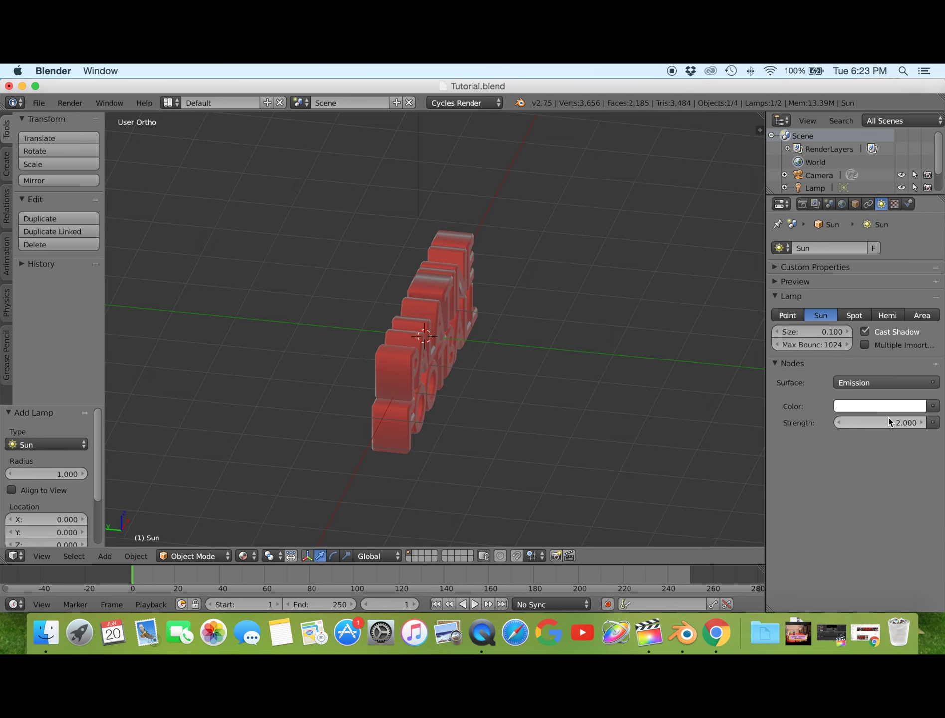
click(855, 203)
middle_drag(538, 257, 588, 269)
click(798, 325)
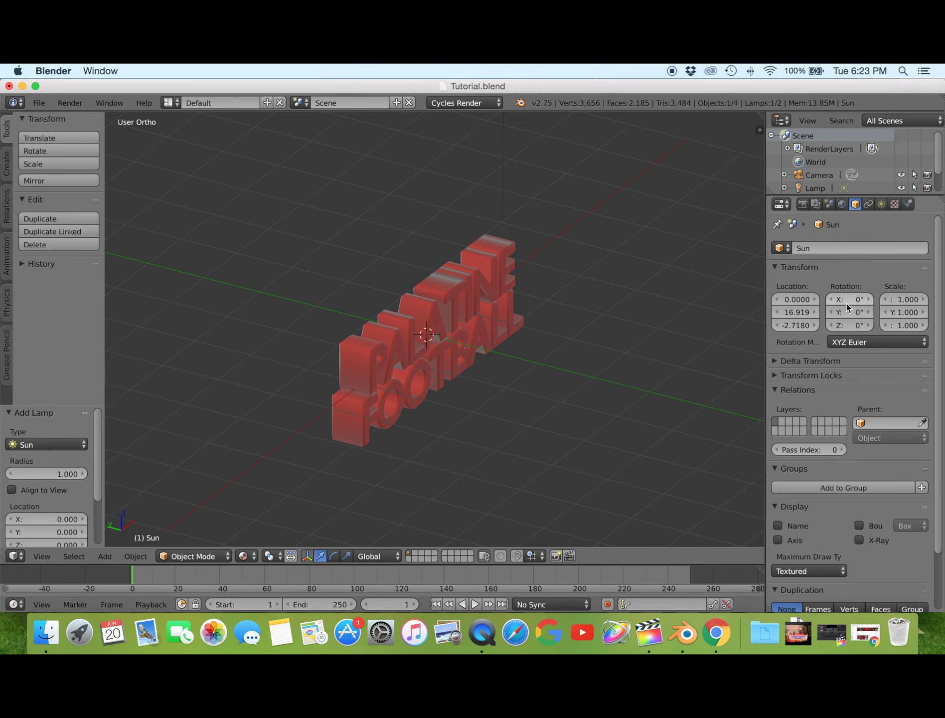
Delete the old lamp and set the Sun to Y -16.919, Z -2.718, X rotation 75.757°
key(Return)
scroll(477, 187, down, 5)
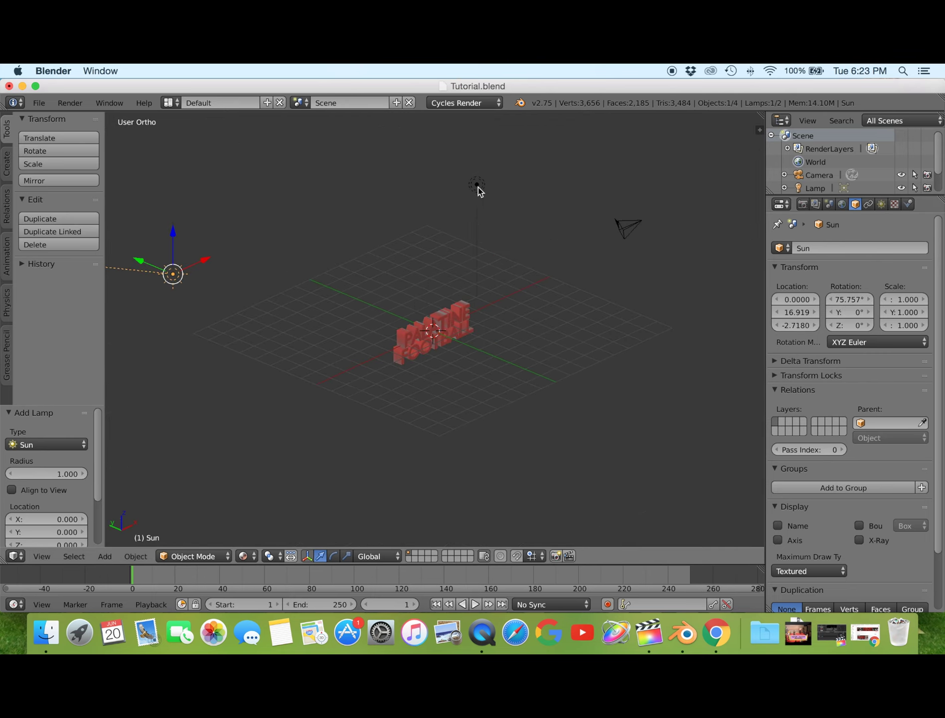
click(543, 284)
key(Delete)
click(172, 275)
click(847, 299)
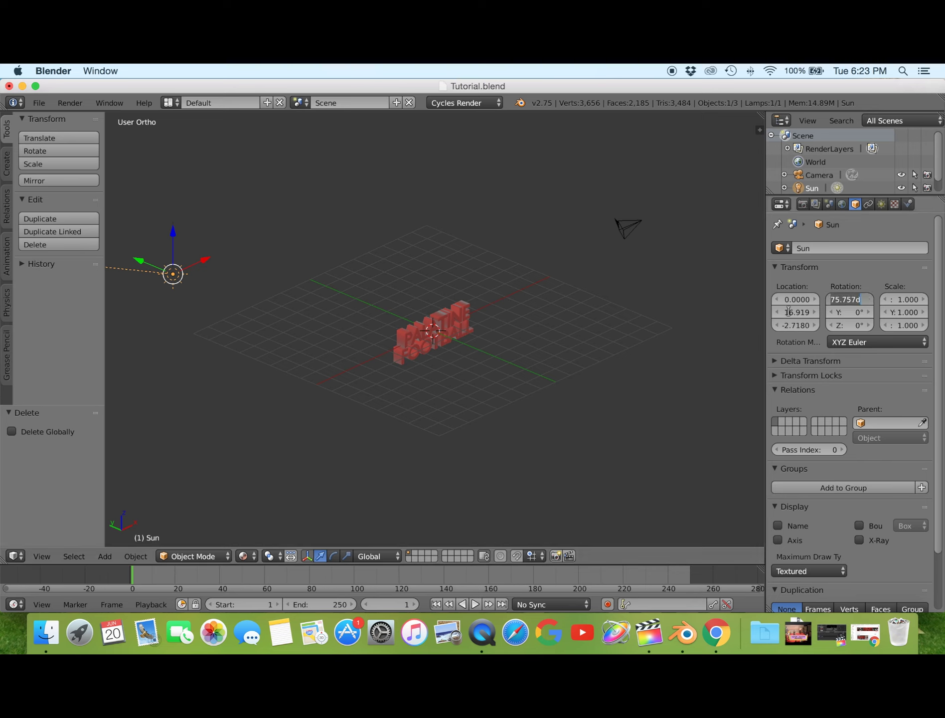
key(Return)
middle_drag(548, 299, 499, 319)
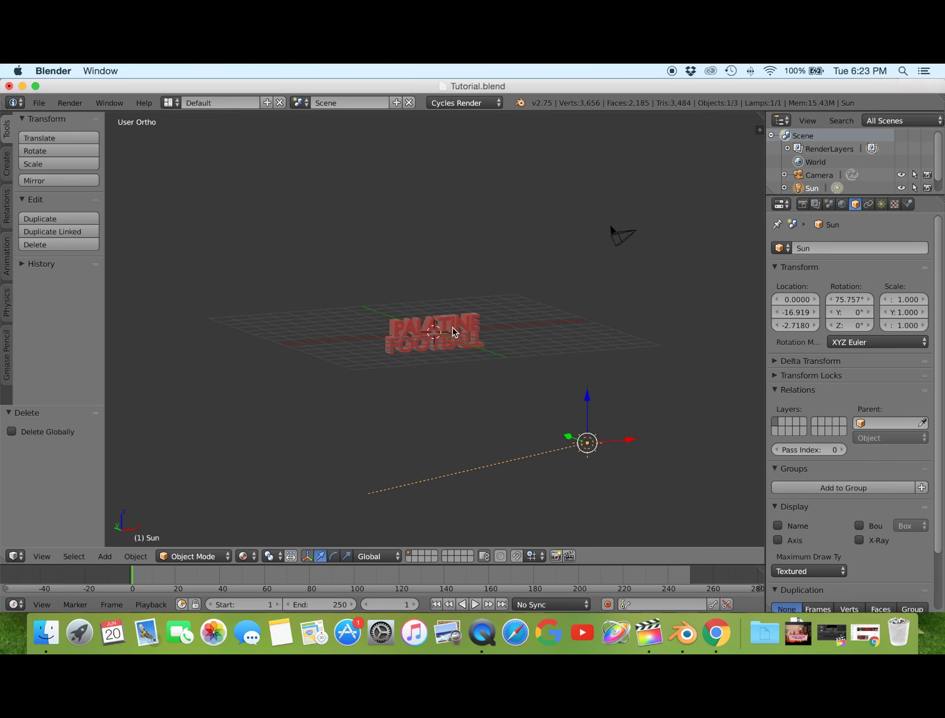
Scale the PALATINE FOOTBALL text up 2.5 times and view it through the camera
click(476, 332)
text(s2.5)
key(Return)
scroll(511, 371, down, 3)
scroll(511, 371, down, 1)
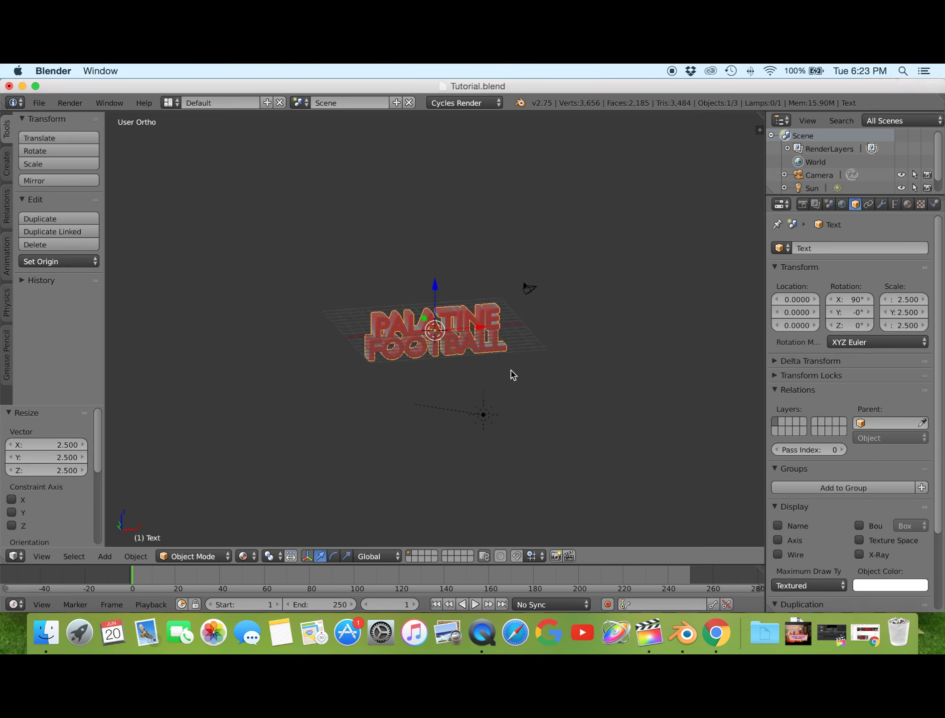
key(KP_1)
key(KP_5)
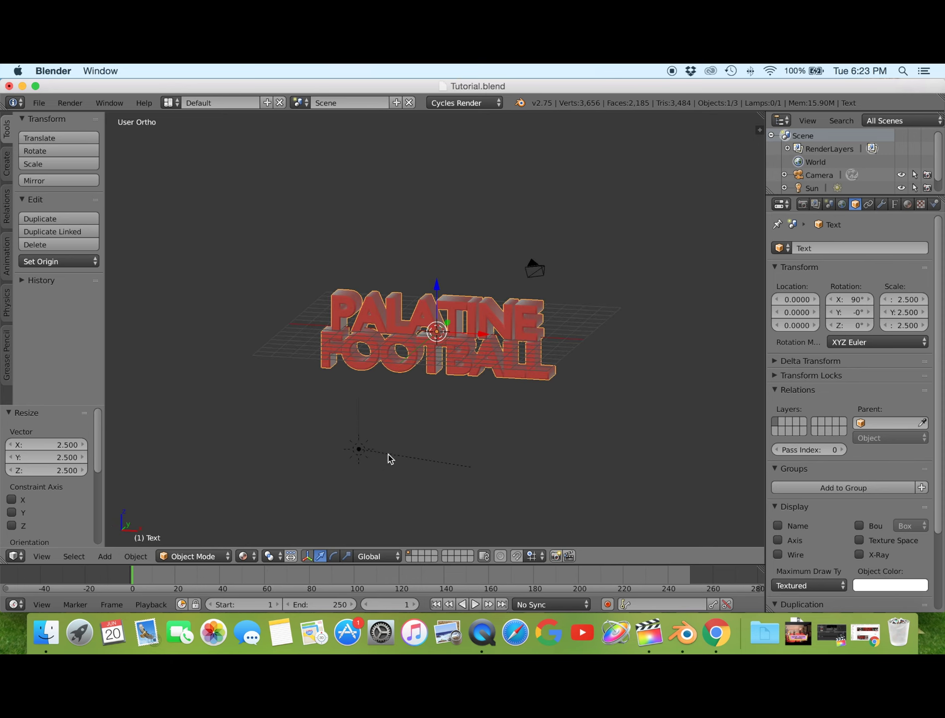
key(KP_0)
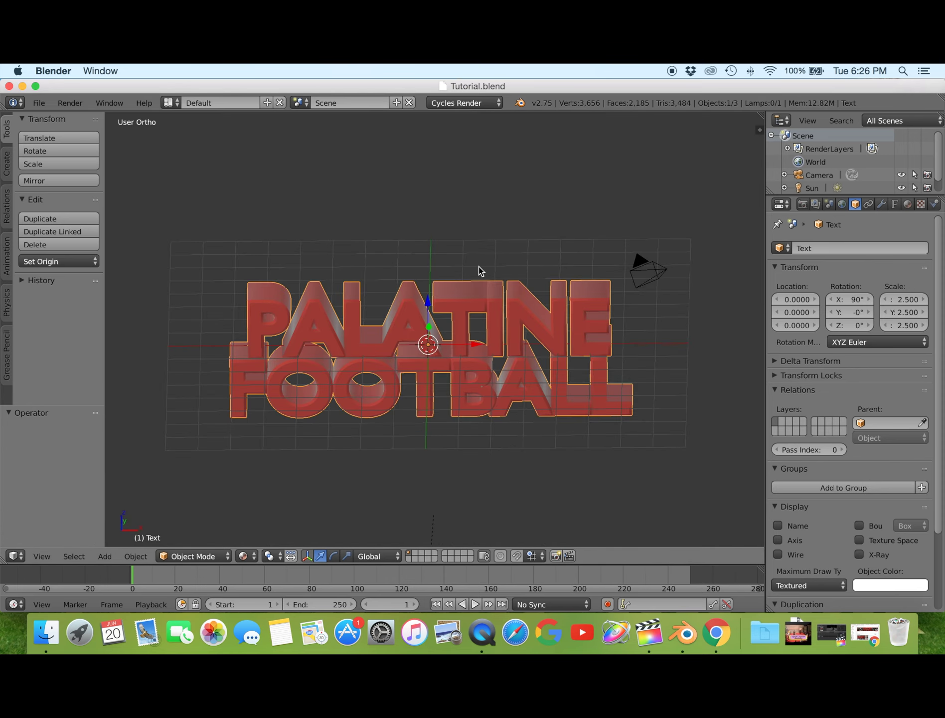
Add a UV sphere and scale it by 13
key(shift+a)
click(536, 166)
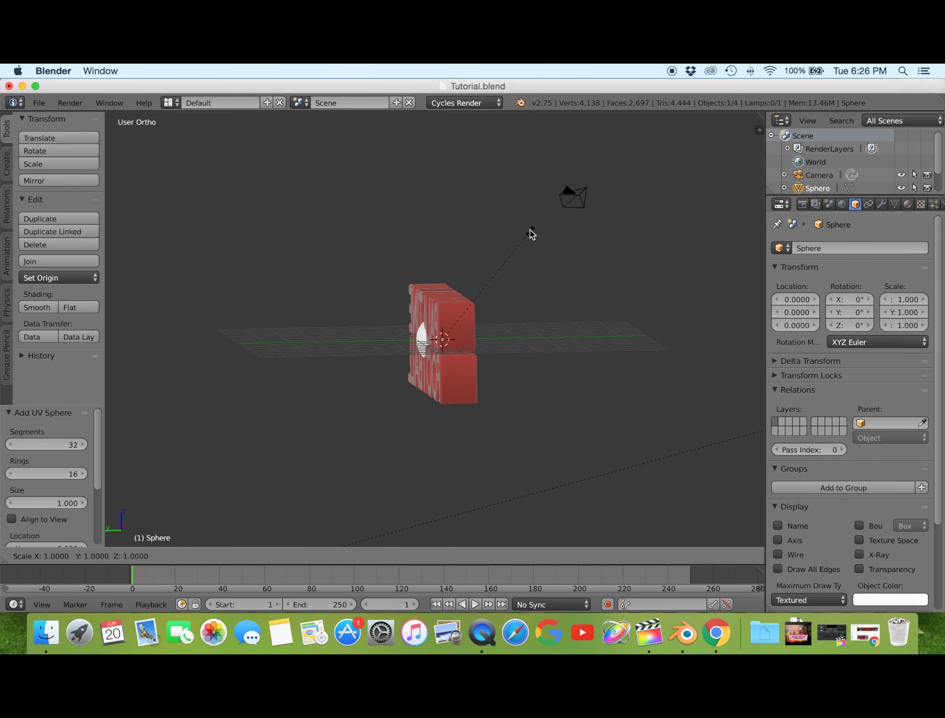
text(s13)
key(Return)
key(KP_3)
Delete the left half of the sphere's vertices in Edit Mode to leave a dome
key(Tab)
key(Tab)
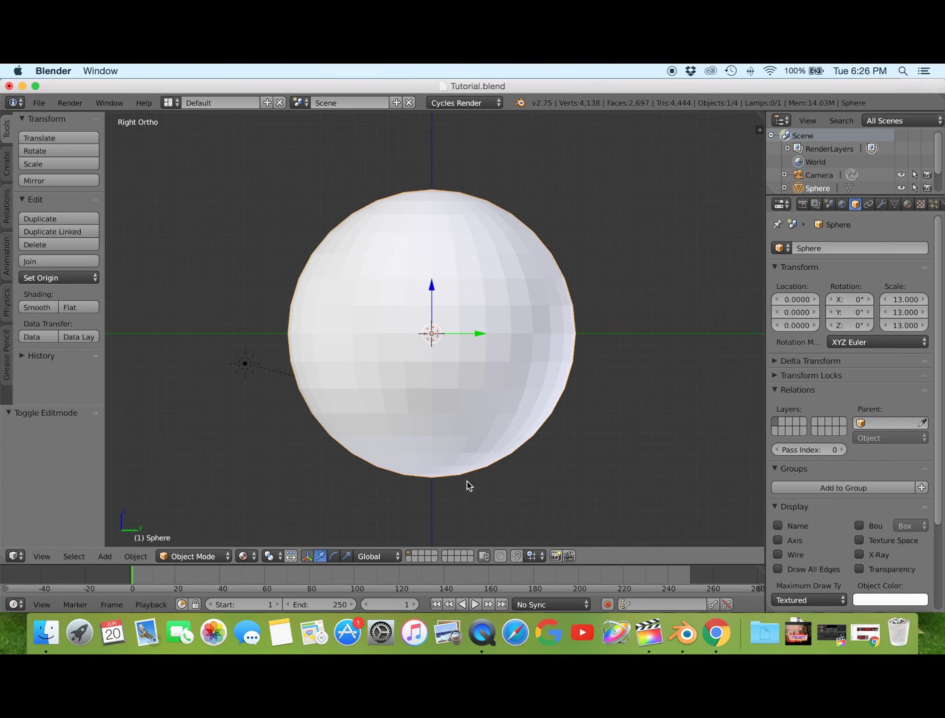
key(Tab)
key(a)
key(b)
drag(421, 488, 280, 205)
key(x)
click(401, 293)
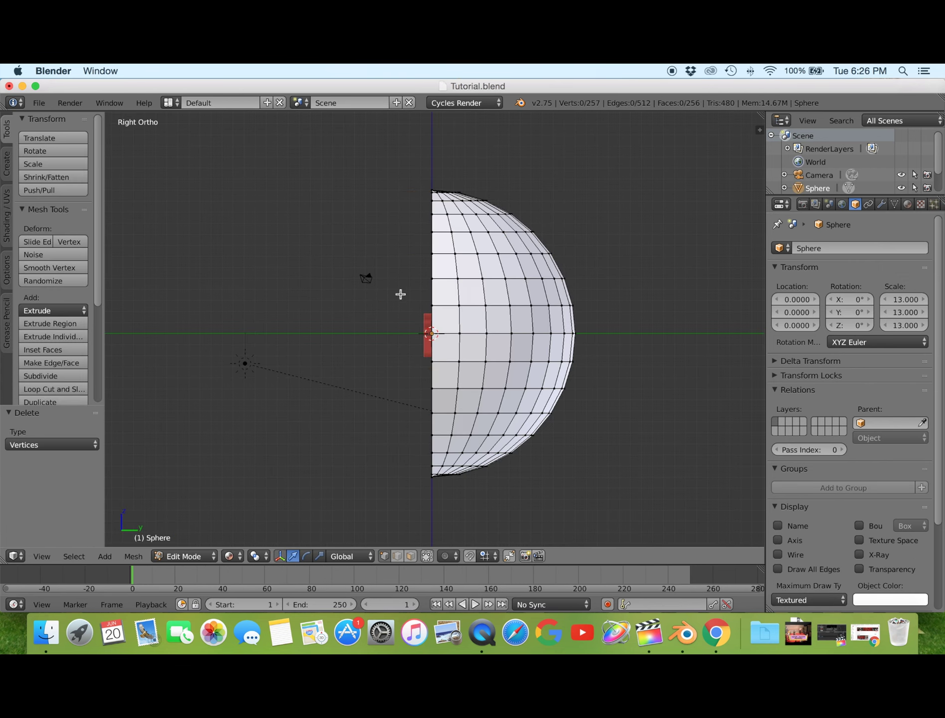
Shade the half sphere smooth and move it to Y -6
middle_drag(401, 292, 559, 359)
key(Tab)
click(37, 307)
mouse_move(448, 299)
middle_down()
mouse_move(630, 312)
mouse_move(691, 278)
middle_up()
text(gy-6)
key(Return)
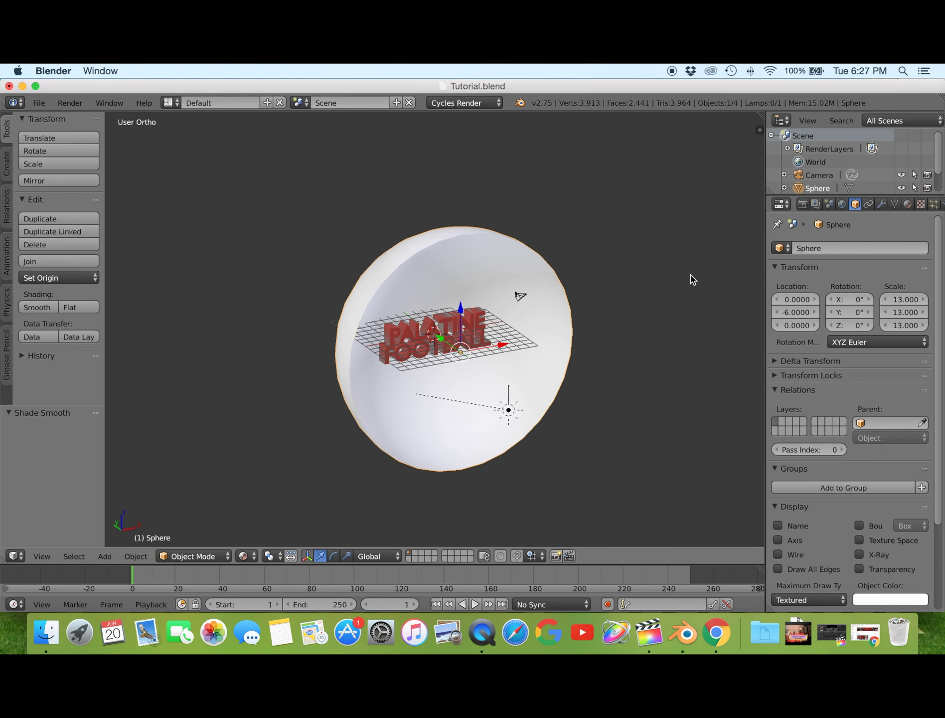
key(shift+a)
Add a cube and give it a 40 × 40 × 5 scale
click(732, 277)
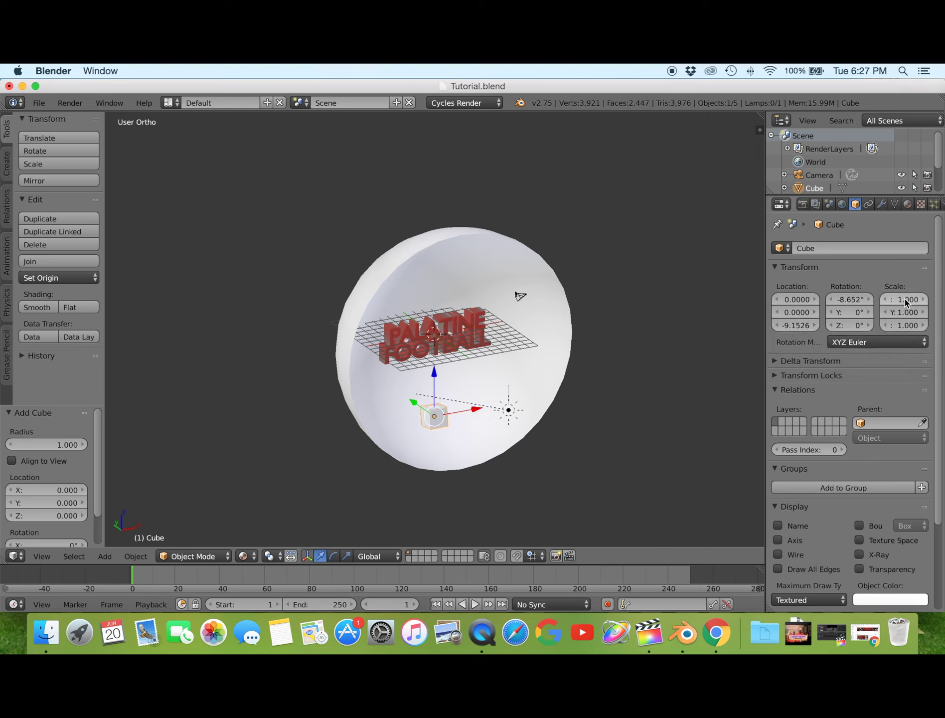
text(40)
key(Tab)
text(40)
key(Tab)
text(5)
key(Return)
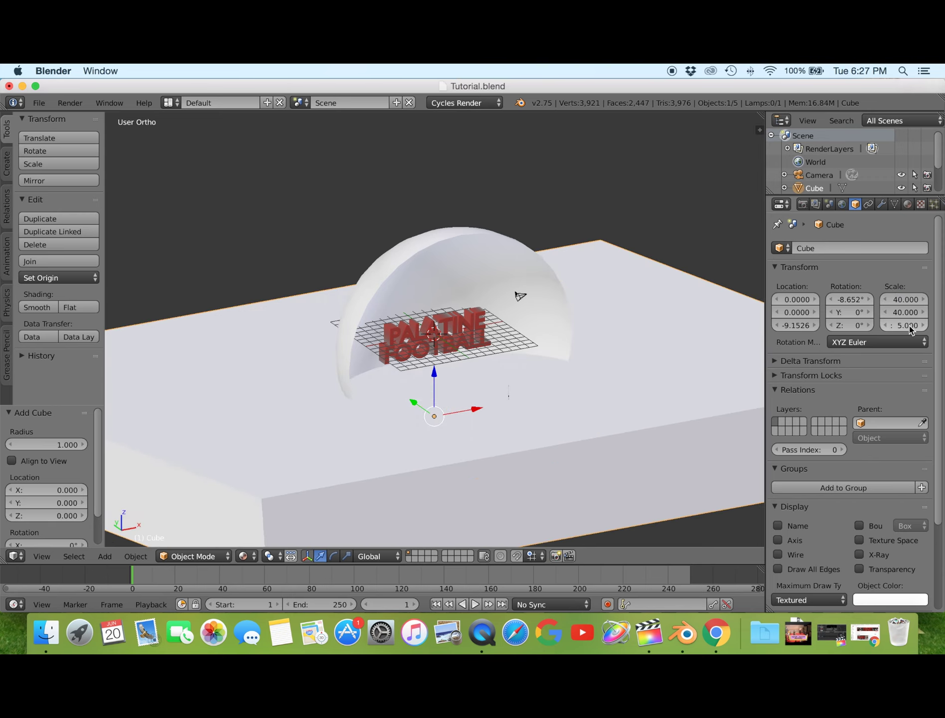
mouse_move(940, 334)
middle_down()
mouse_move(549, 344)
mouse_move(500, 301)
mouse_move(554, 407)
middle_up()
Thin the slab to Z scale 2, then select the camera and view through it
scroll(500, 301, down, 3)
click(906, 327)
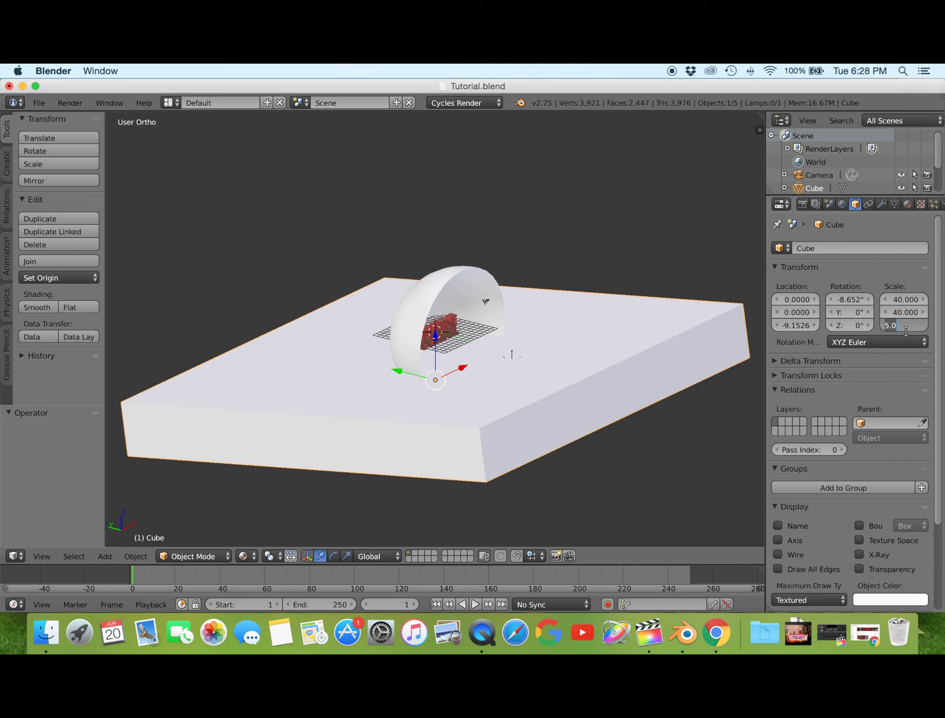
text(2)
key(Return)
middle_drag(588, 278, 581, 288)
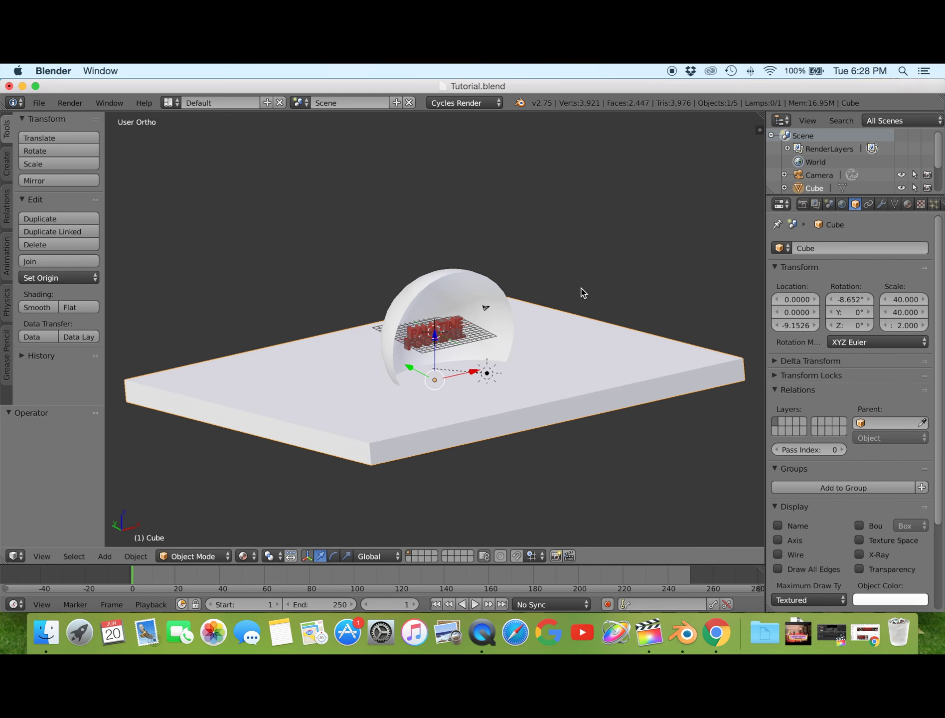
scroll(581, 288, up, 4)
right_click(536, 287)
key(KP_0)
Set the camera location to -0.0776, -1.0065, 2.1728
key(n)
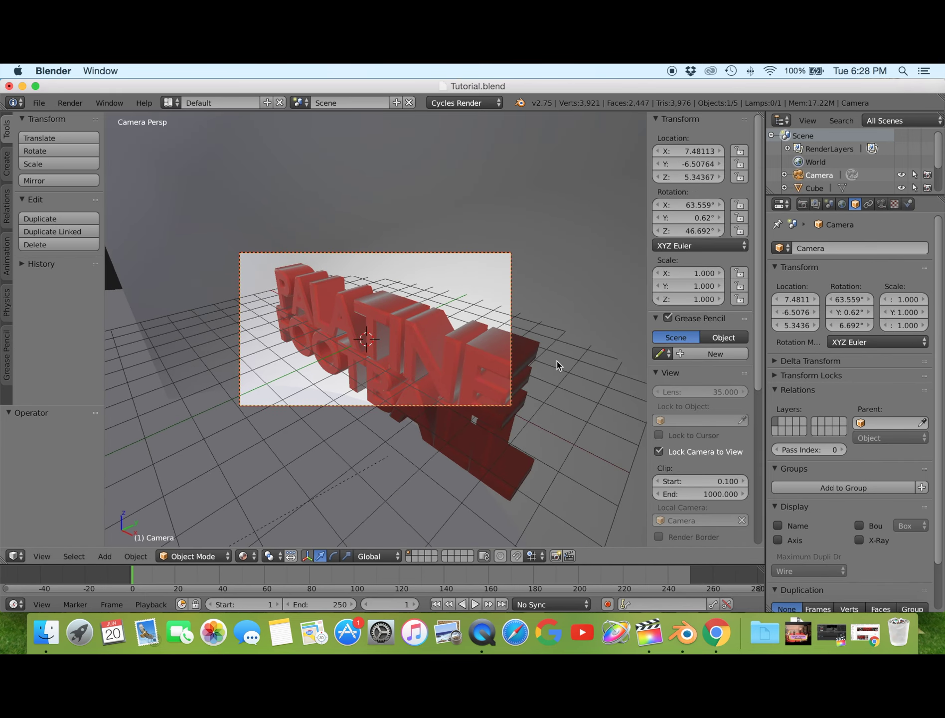
key(n)
scroll(643, 363, up, 2)
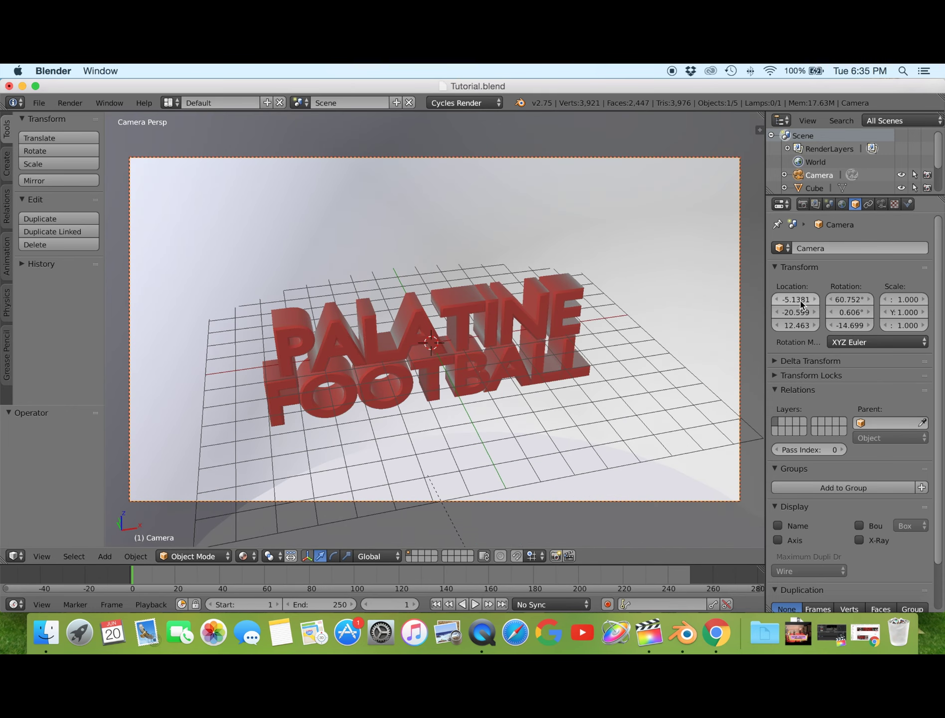
click(794, 298)
text(-0.07)
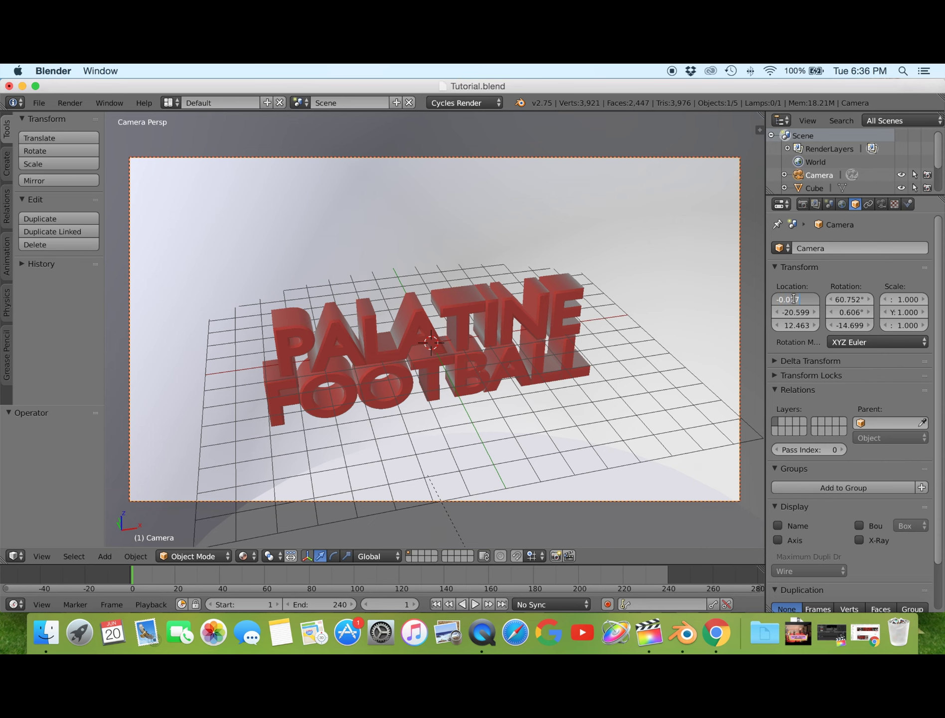
text(76)
click(798, 309)
text(0055)
key(Return)
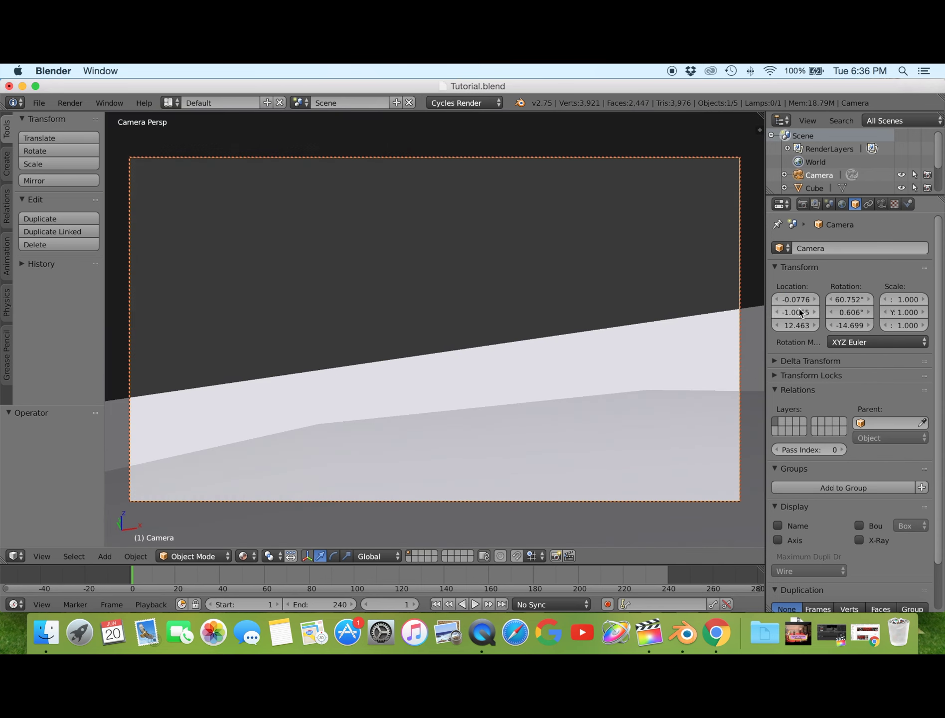
text(28)
key(Return)
text(111.4)
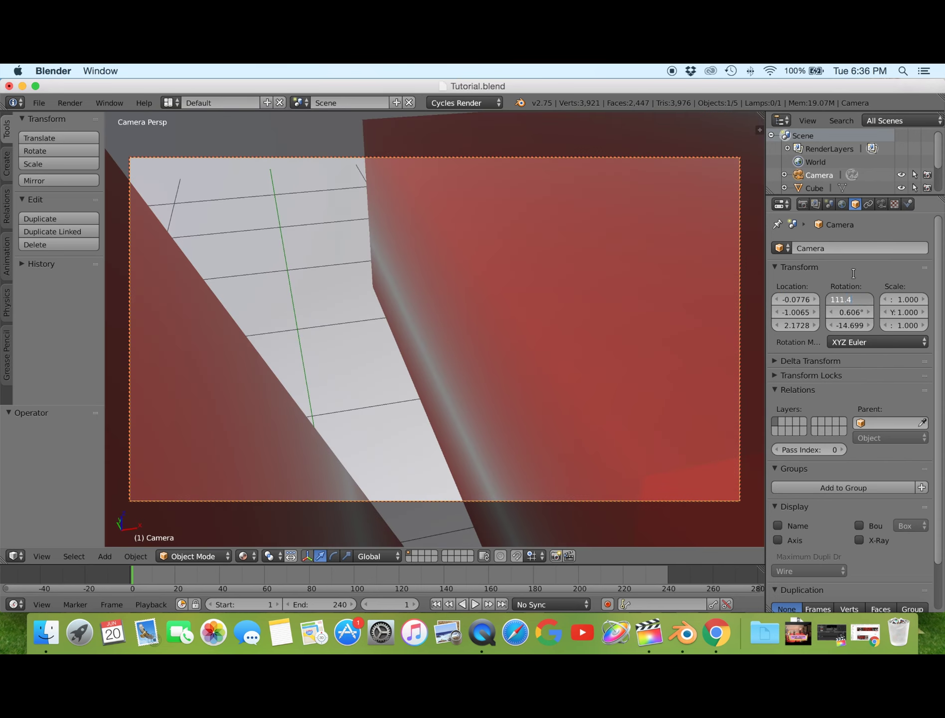
Rotate the camera to 111.47°, 180°, 4.804°
text(7)
key(Return)
click(851, 312)
key(Return)
click(861, 326)
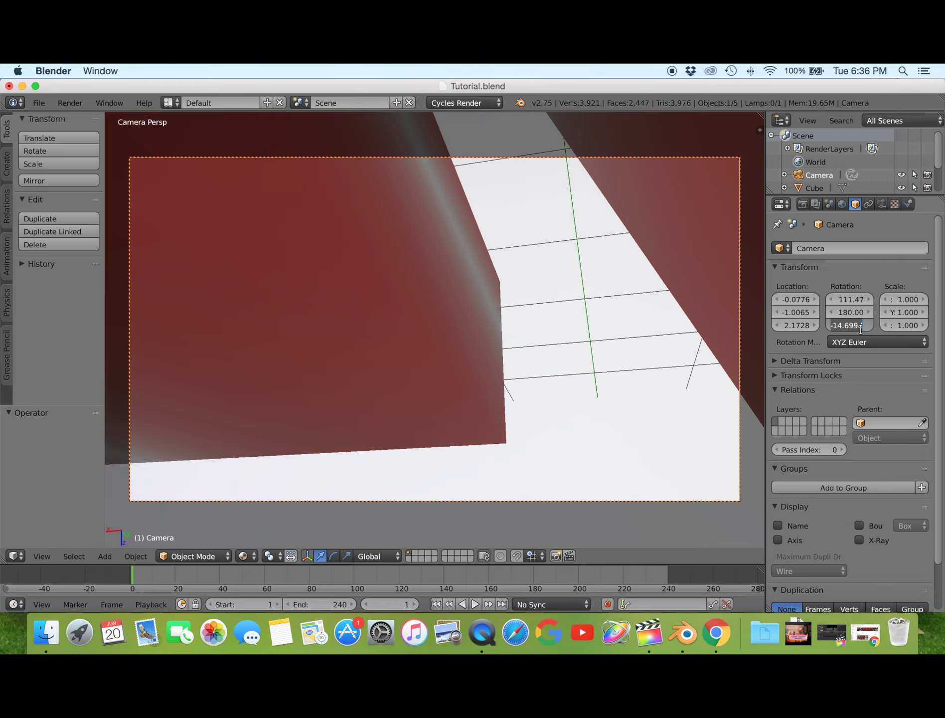
text(4.804)
key(Return)
Insert a LocRot keyframe for the camera's location and rotation
key(KP_0)
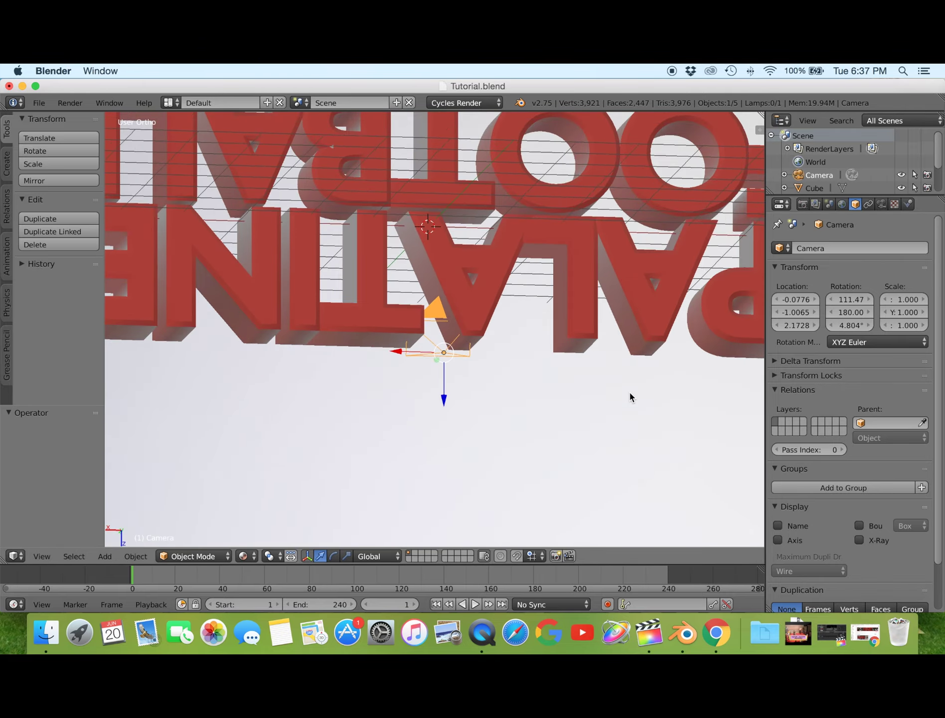
scroll(630, 392, down, 3)
scroll(630, 392, down, 2)
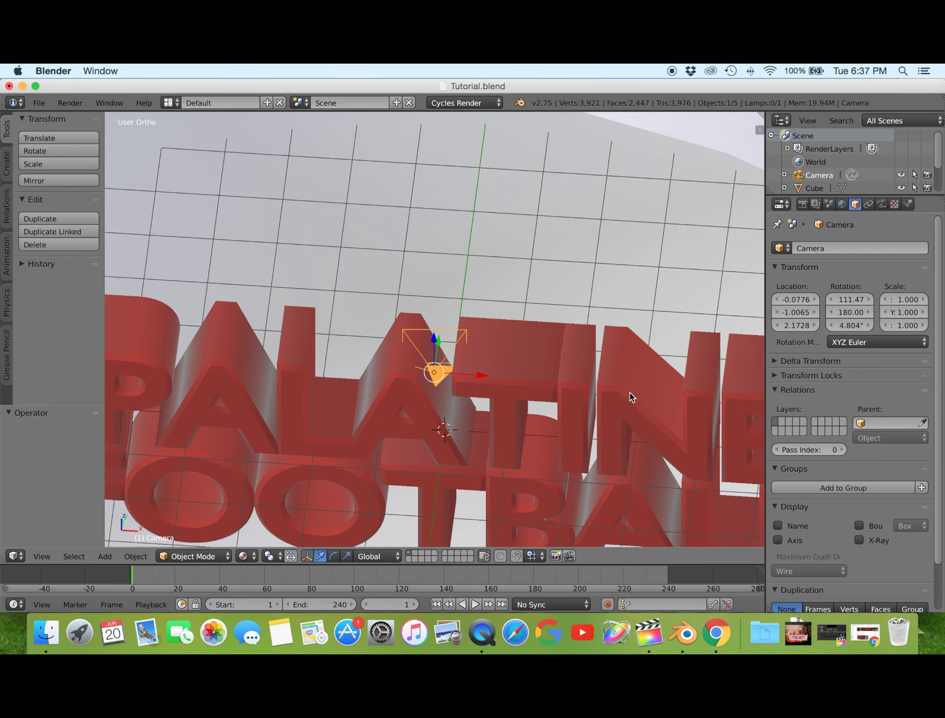
scroll(630, 392, down, 2)
scroll(630, 392, down, 5)
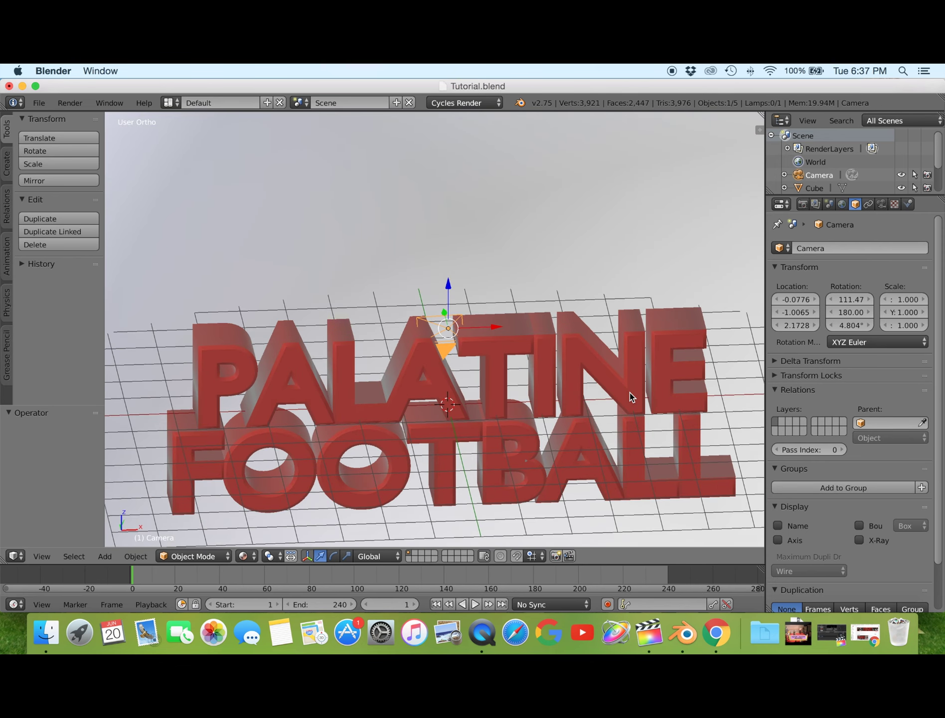
key(i)
click(630, 392)
middle_drag(630, 392, 417, 513)
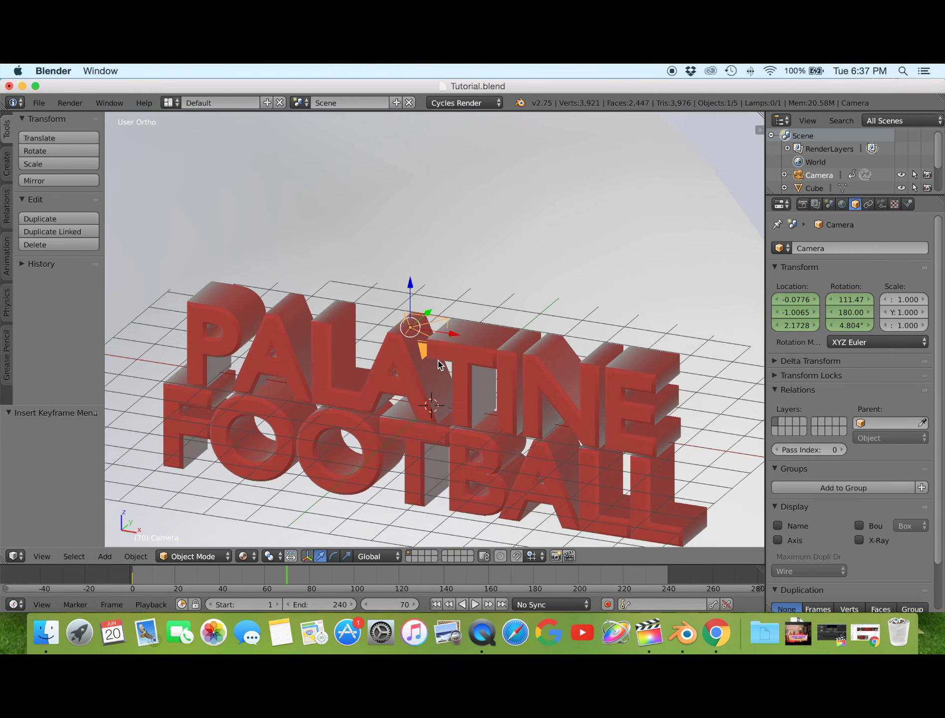
At frame 70, move the camera to 0.0456, -8.3793, 2.4133
key(KP_0)
double_click(798, 298)
text(.0456)
key(Return)
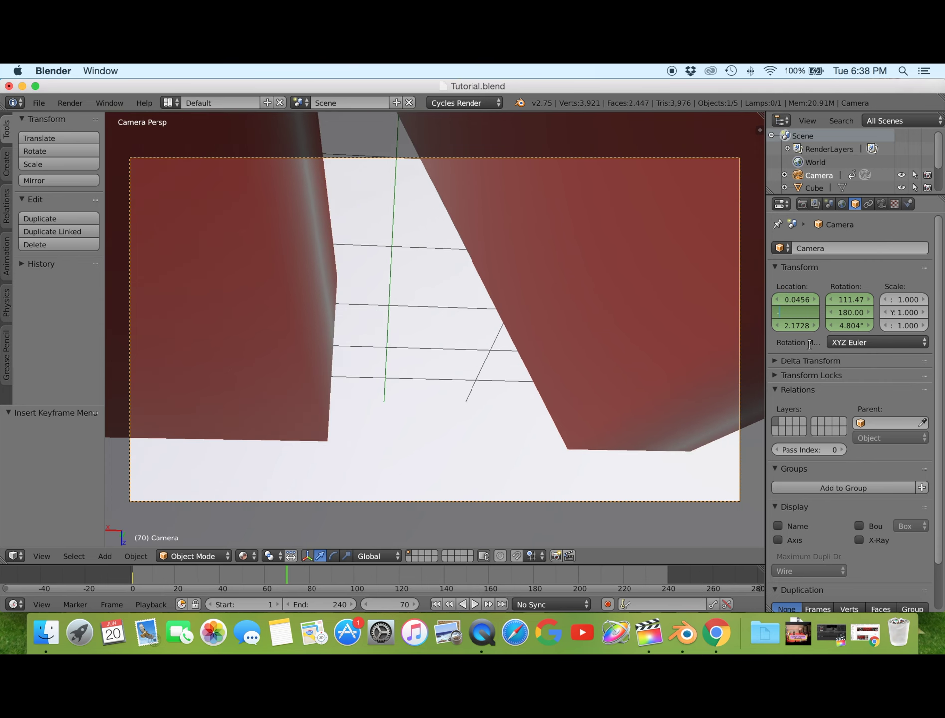
text(-8.3793)
key(Return)
double_click(795, 325)
text(2.4133)
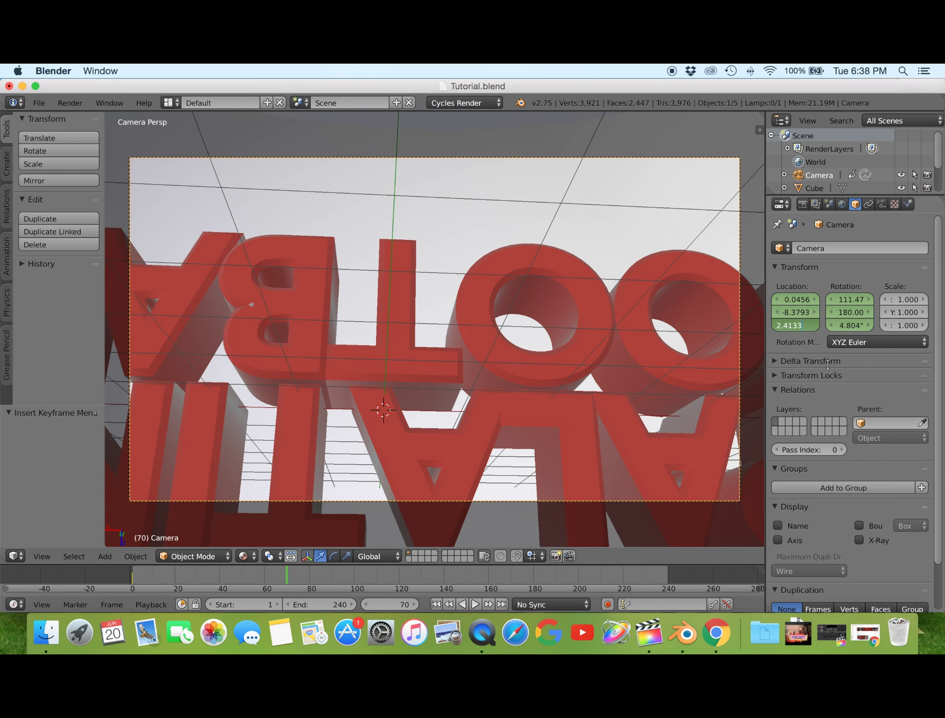
key(Return)
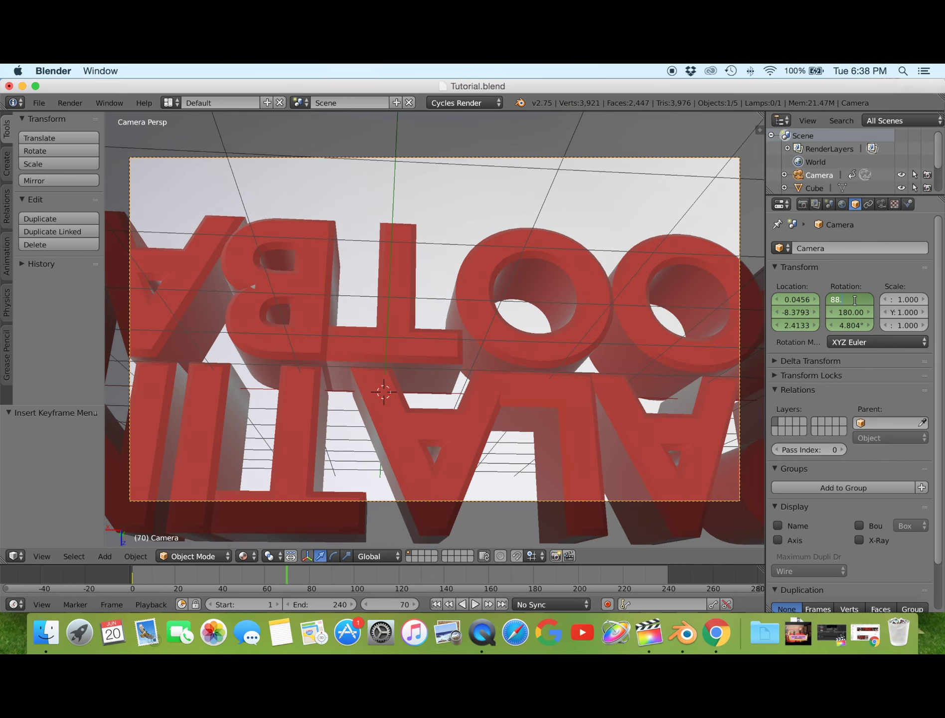
Rotate the camera to 88.726° X and 141.43° Y, then keyframe frame 70
text(726)
key(Return)
key(Return)
double_click(856, 325)
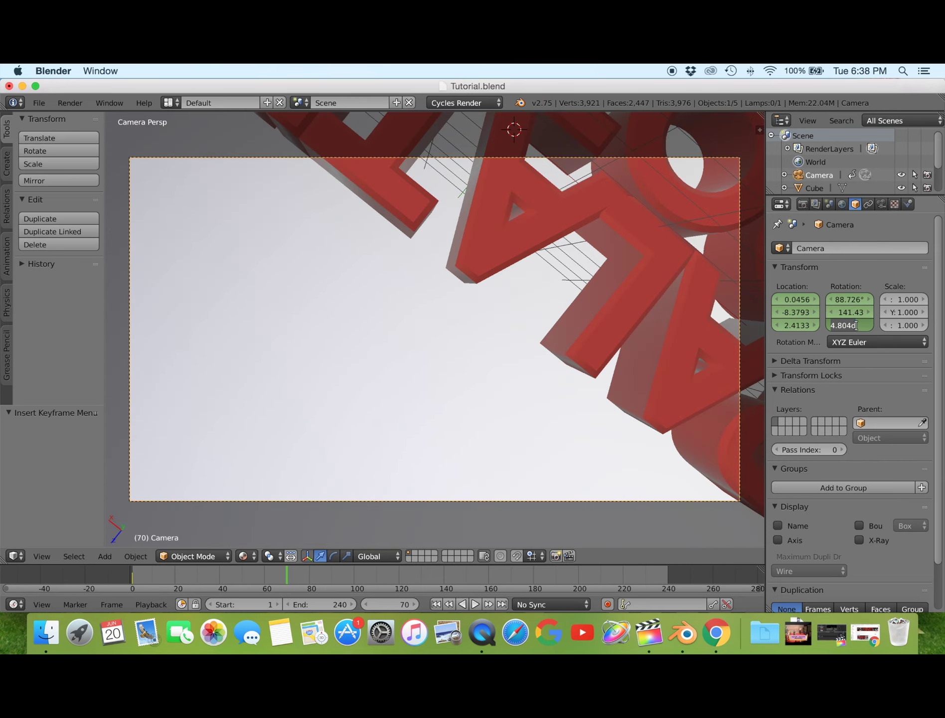
text(7)
At frame 140, move the camera to 0.0572, -16.145, 4.2414, X rotation 87.897°, and keyframe it
key(Return)
key(i)
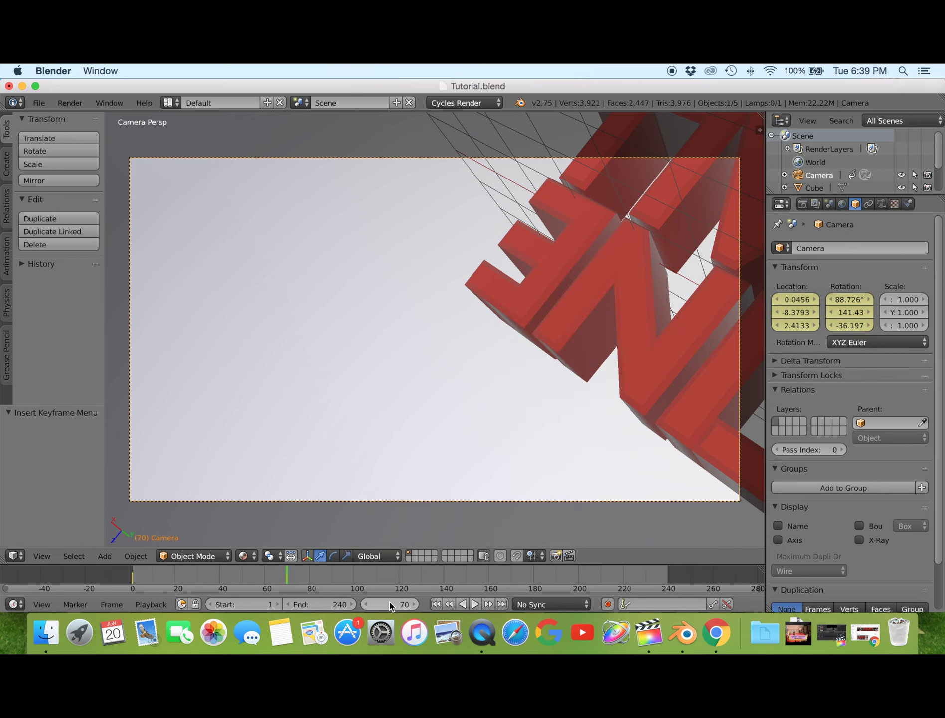
click(443, 576)
double_click(789, 299)
text(72)
key(Return)
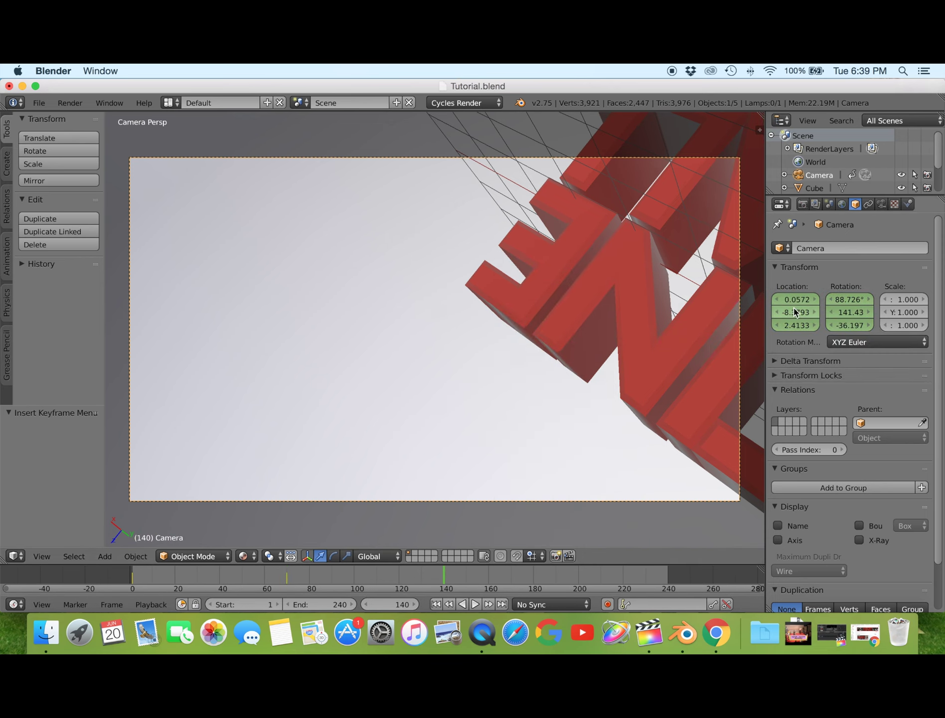
text(-56.14552)
key(Return)
double_click(790, 324)
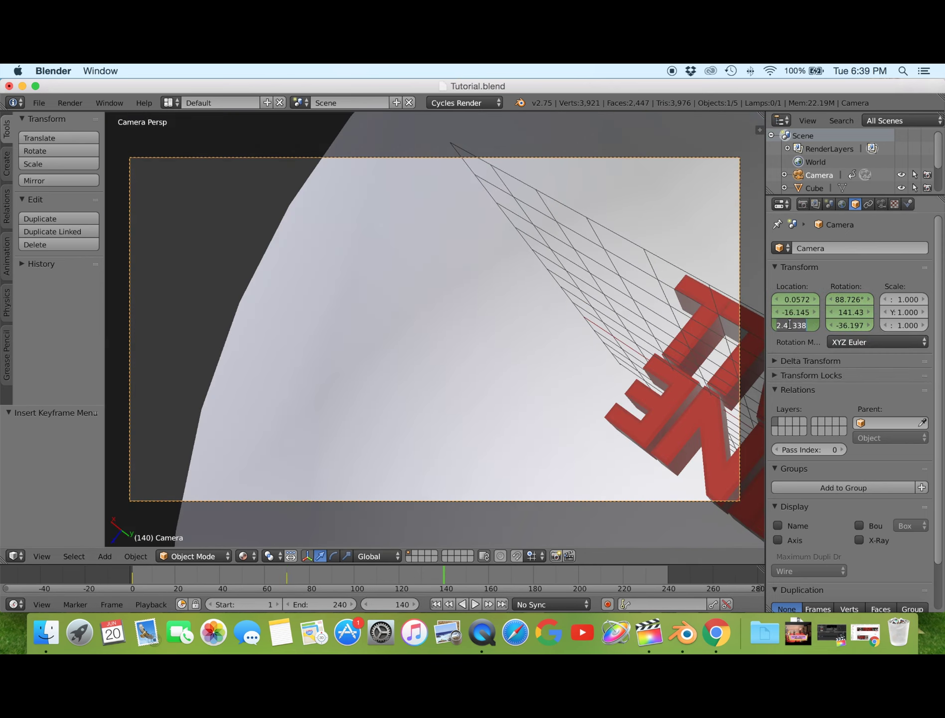
key(Return)
double_click(849, 299)
text(87)
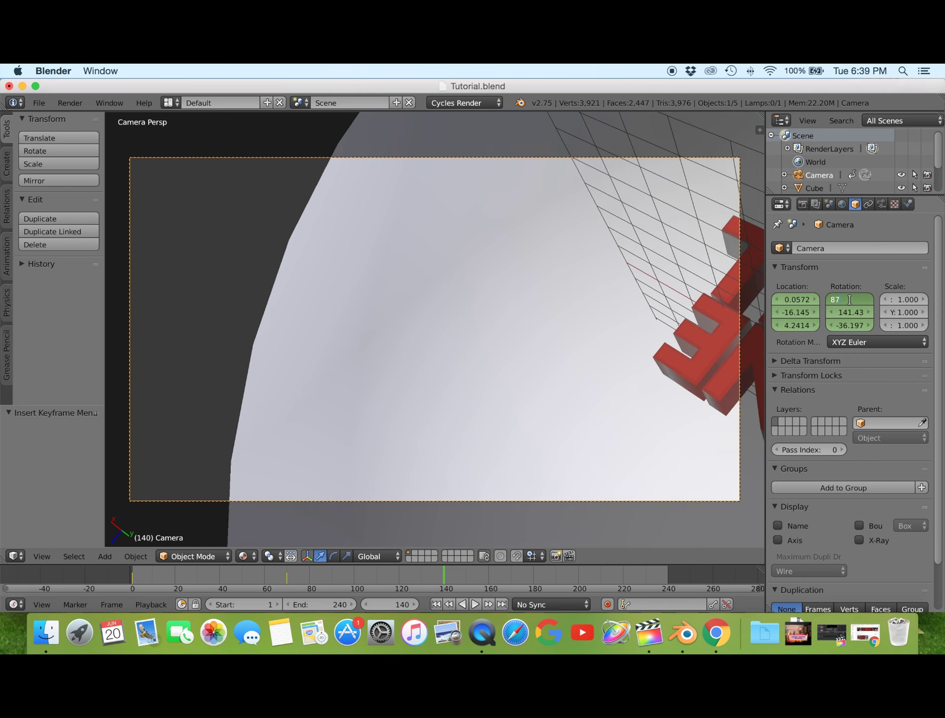
text(.897)
key(Return)
key(i)
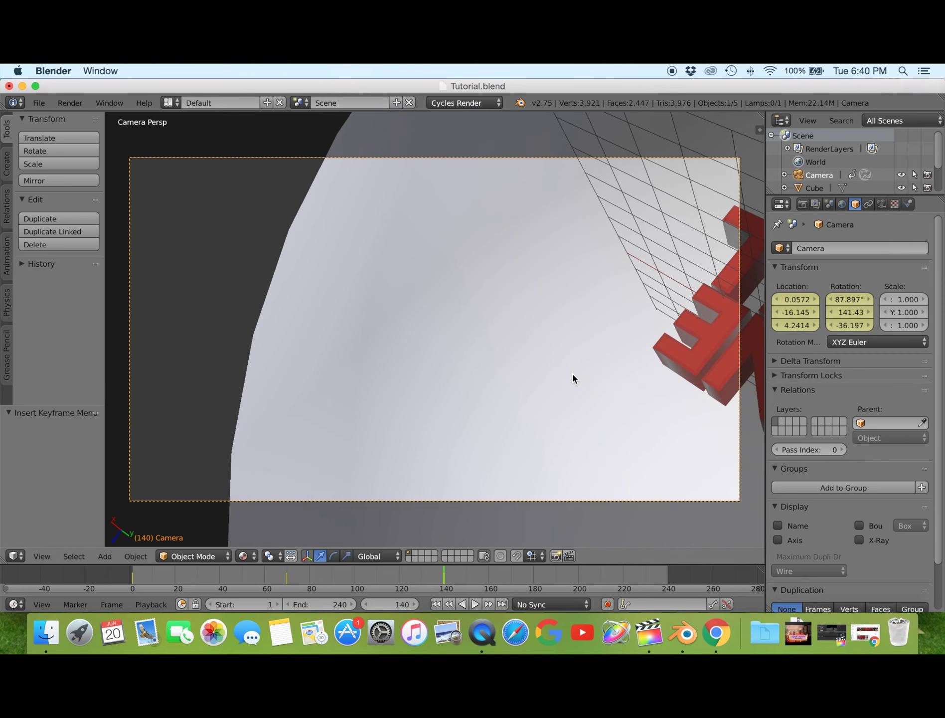
At frame 220, set the camera X rotation to 85.22° and insert a LocRot keyframe
key(Up)
key(Up)
key(Up)
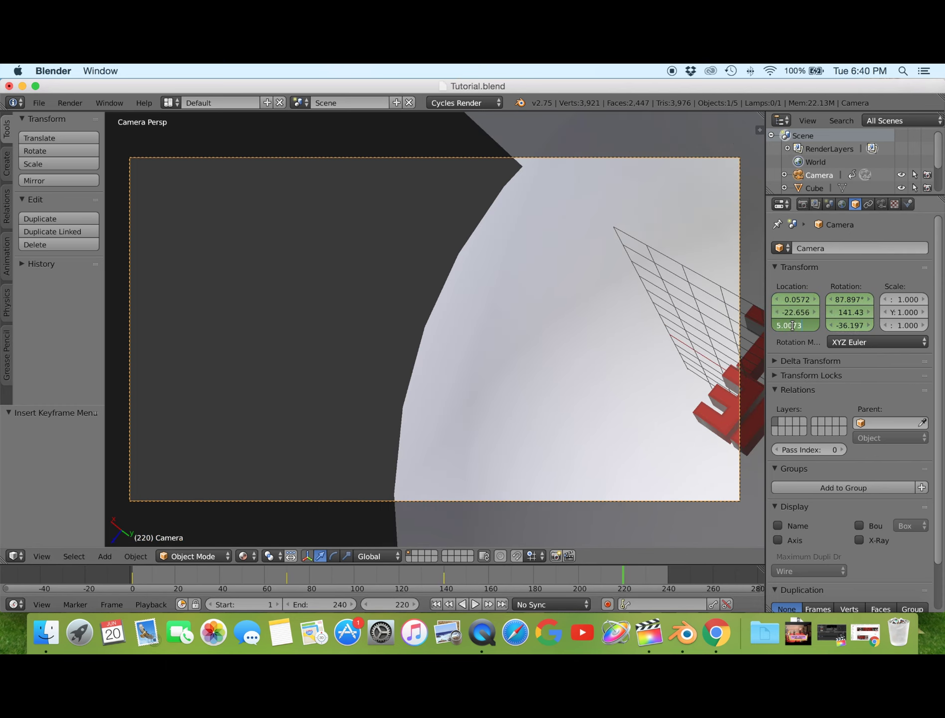
click(847, 295)
text(22)
key(Return)
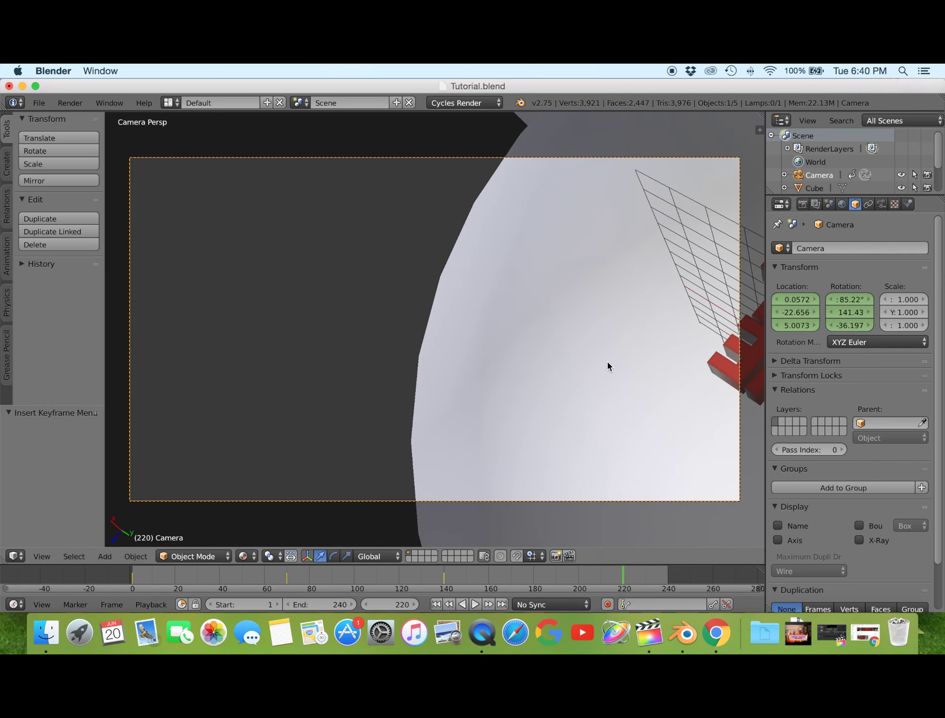
drag(503, 580, 626, 584)
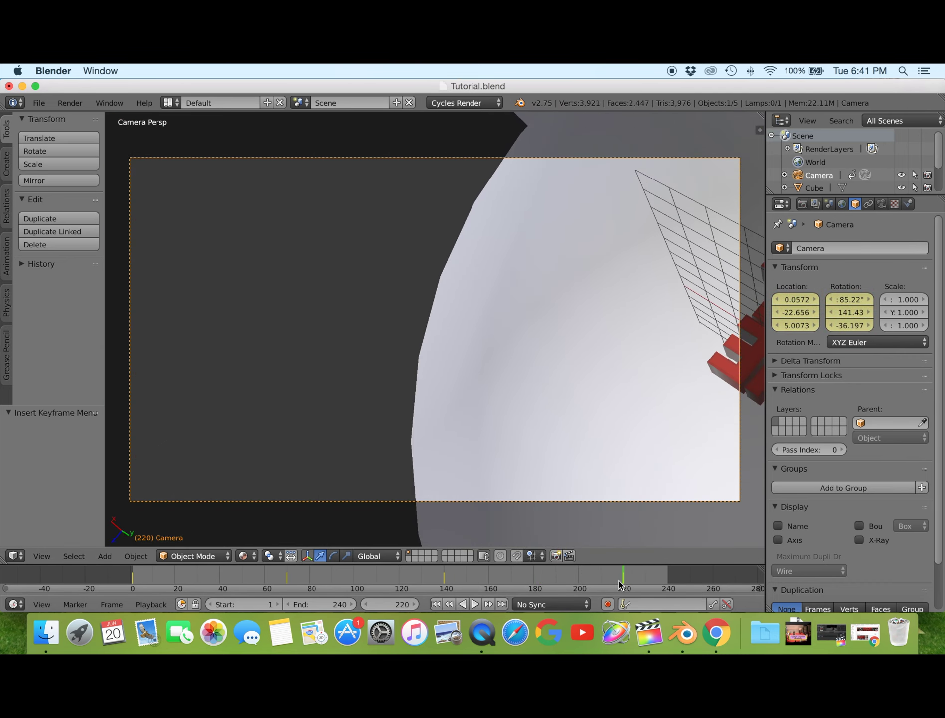
text(0)
key(Return)
key(i)
click(654, 301)
key(Down)
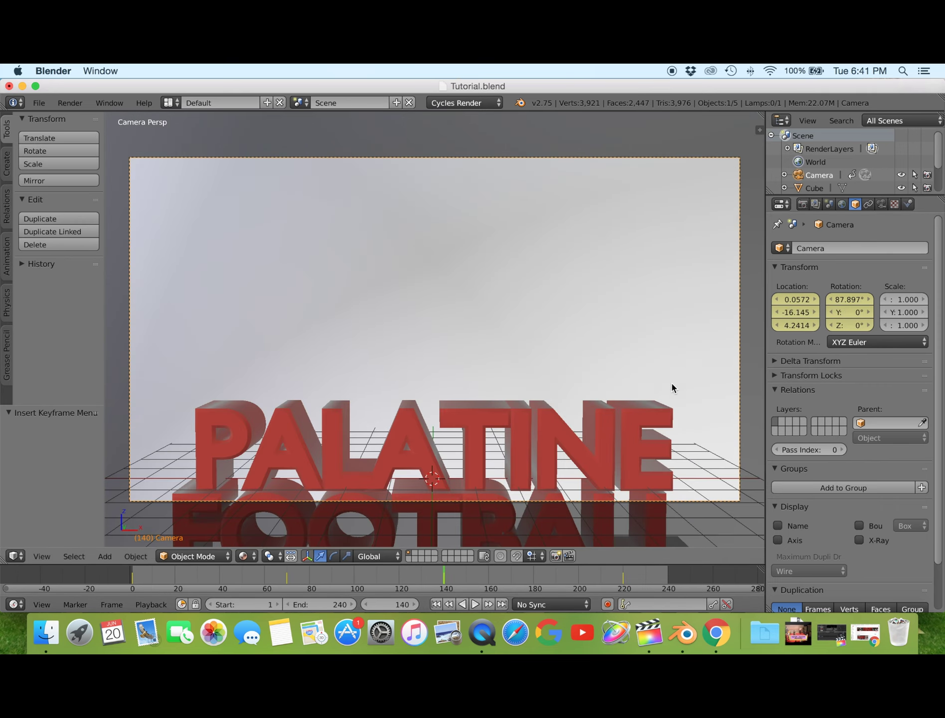
click(287, 579)
Play the animation from frame 1, then re-key the camera's LocRot at frame 220
key(shift+Left)
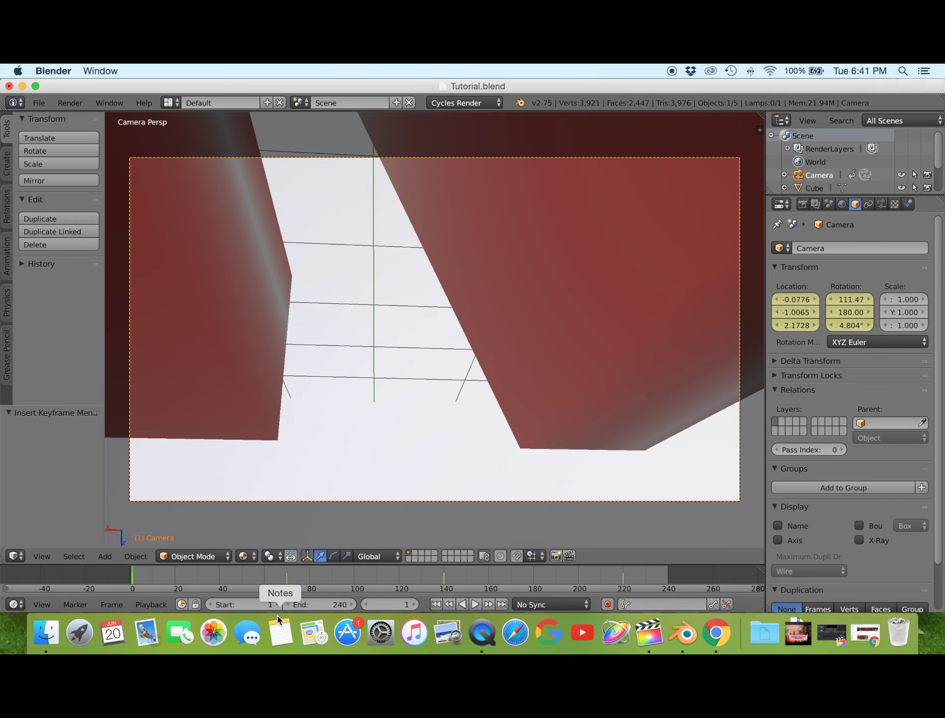
click(475, 604)
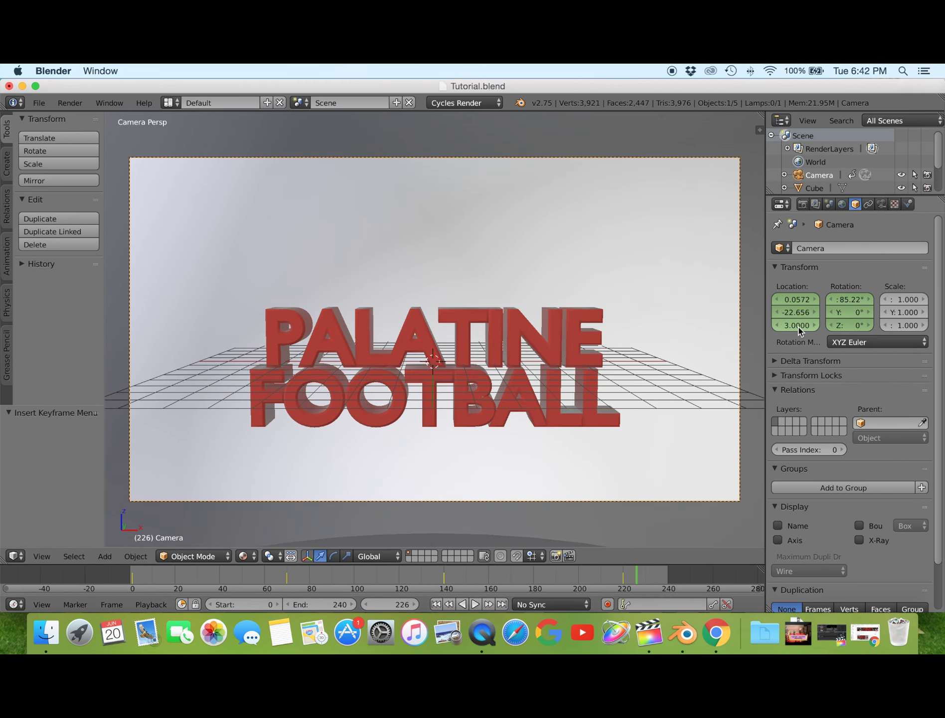
click(624, 574)
key(i)
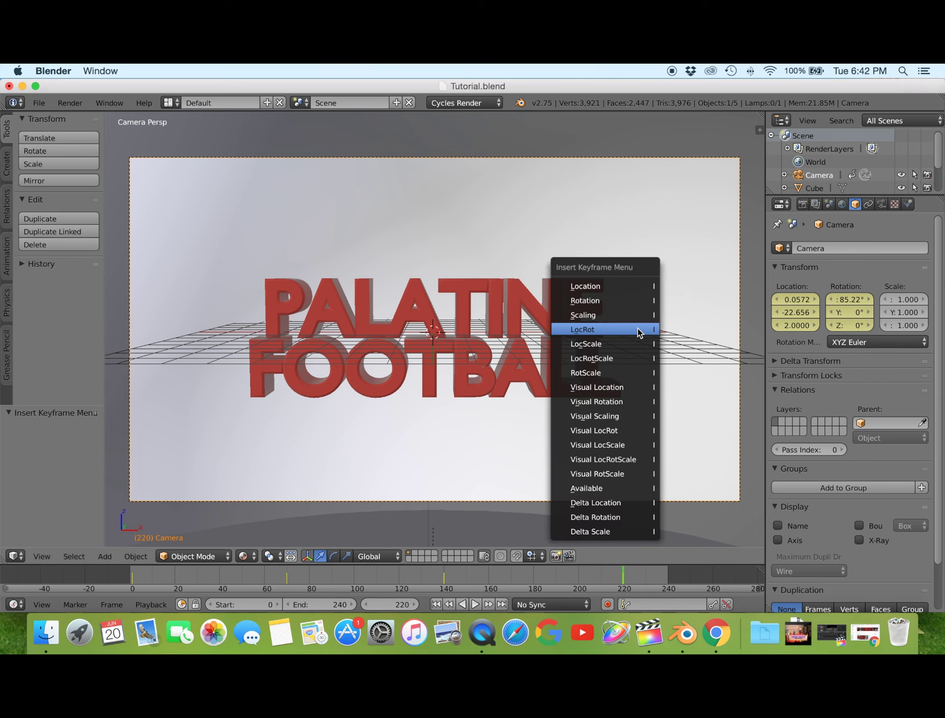
click(639, 331)
drag(464, 573, 134, 575)
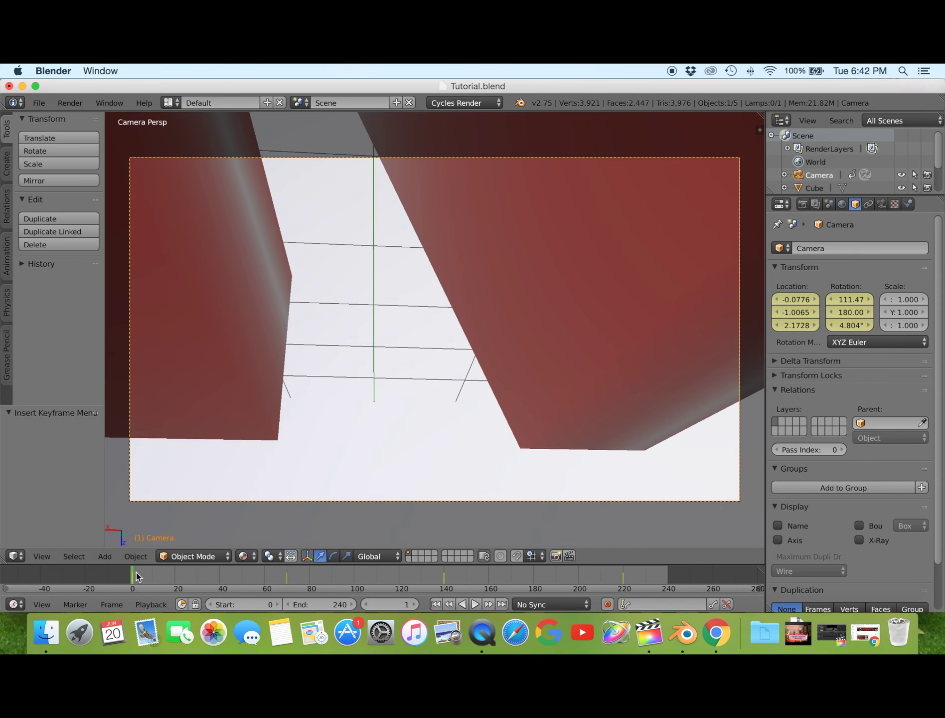
Lower the camera's starting height to Z -1.1728, re-key the later poses, and play back
click(792, 325)
text(-1.1728)
key(Return)
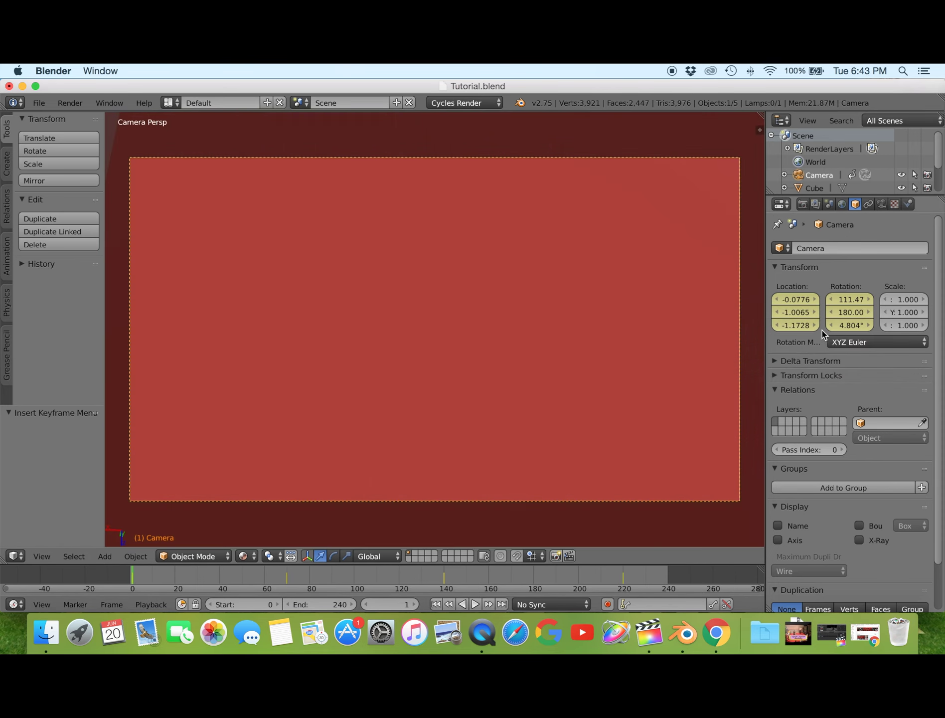
key(Up)
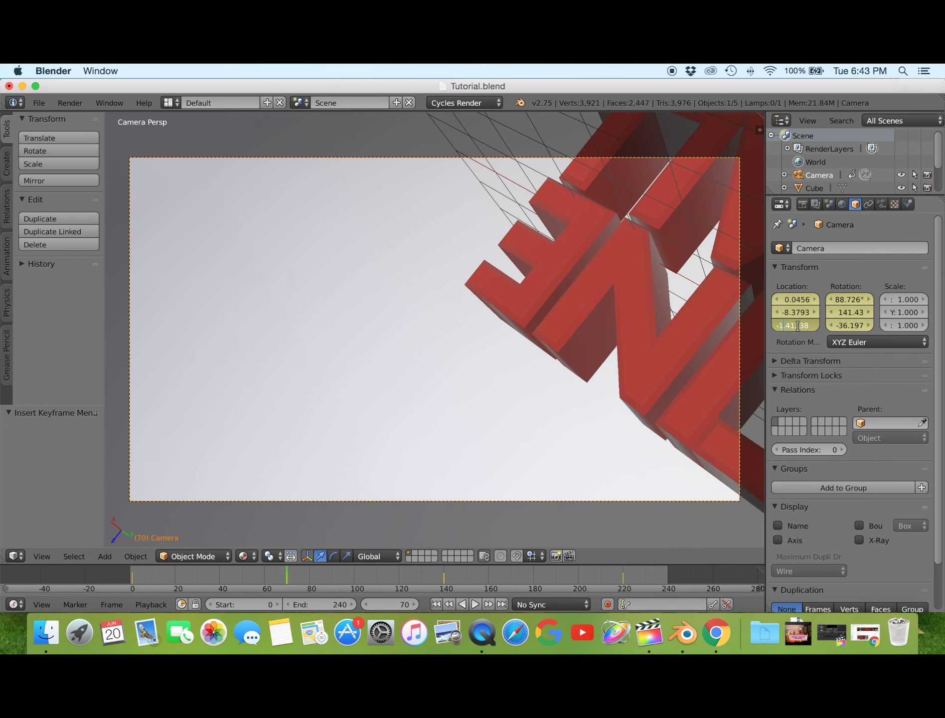
key(i)
click(437, 392)
key(Up)
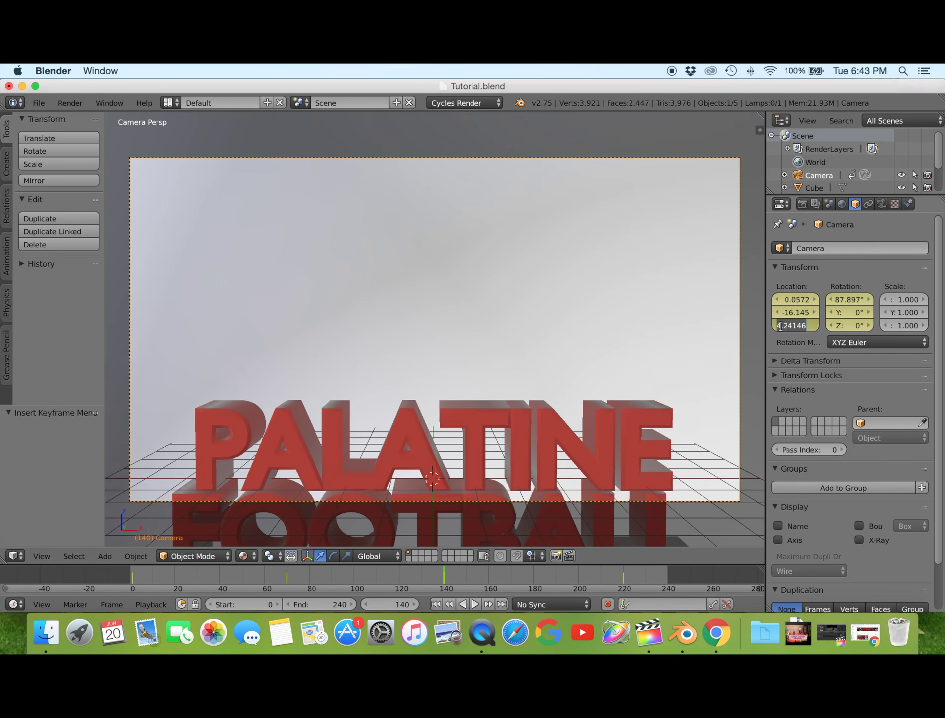
key(Return)
drag(626, 578, 329, 587)
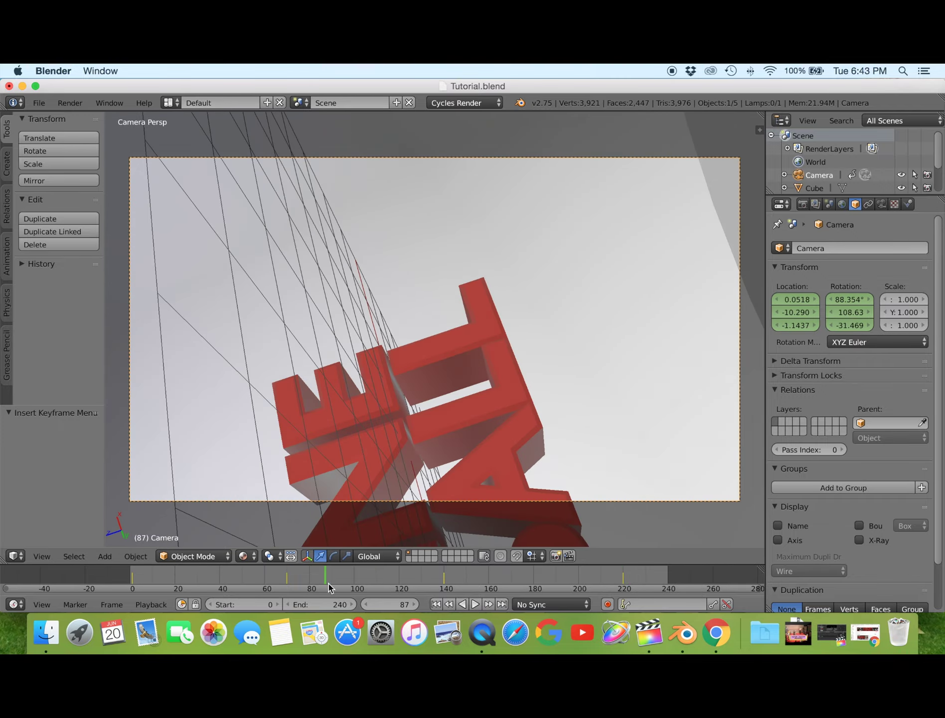
click(474, 604)
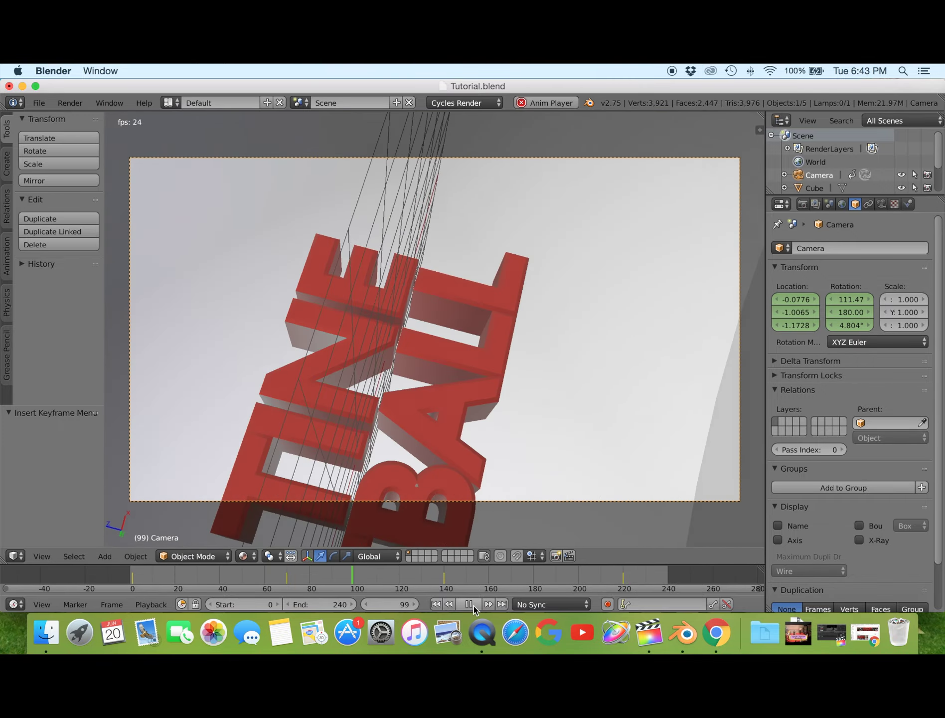
Rewind and play the camera fly-in through the camera in rendered shading
click(473, 605)
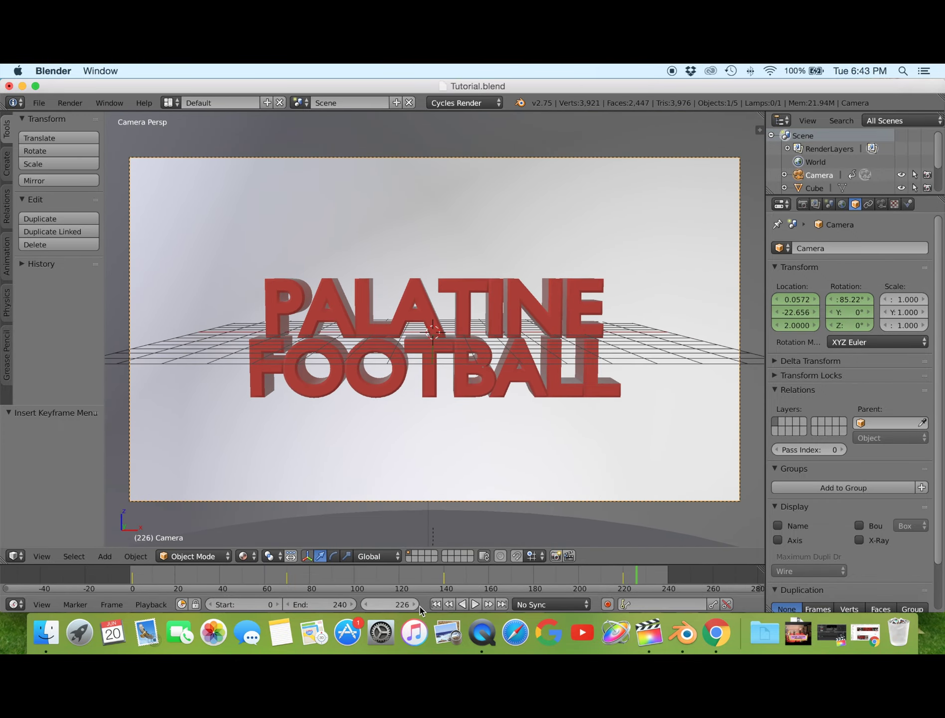
click(436, 604)
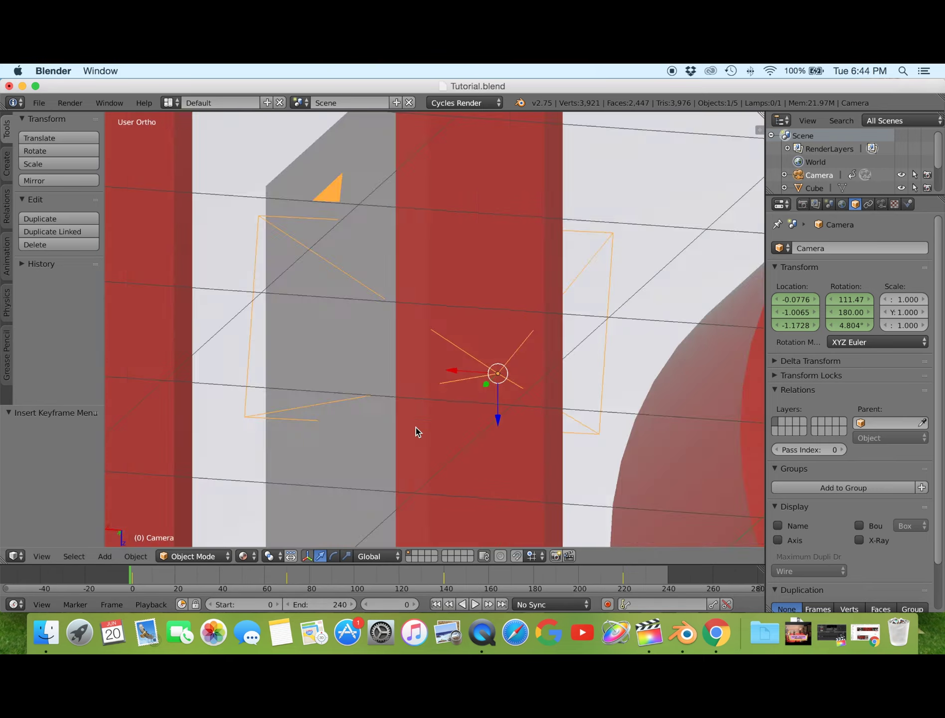
middle_drag(416, 433, 431, 430)
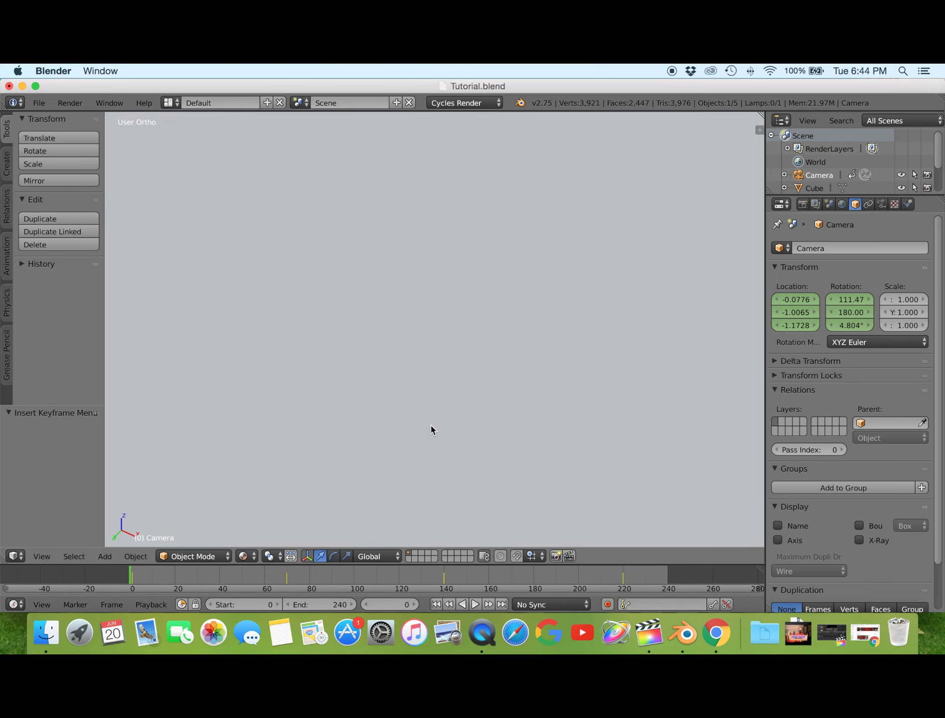
key(KP_0)
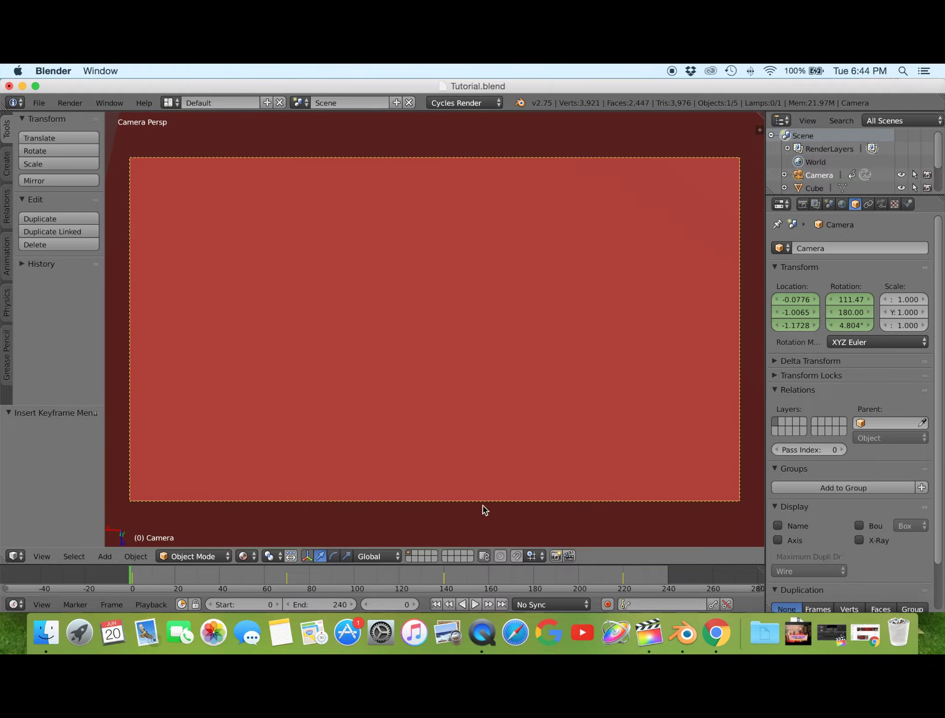
key(shift+z)
key(alt+a)
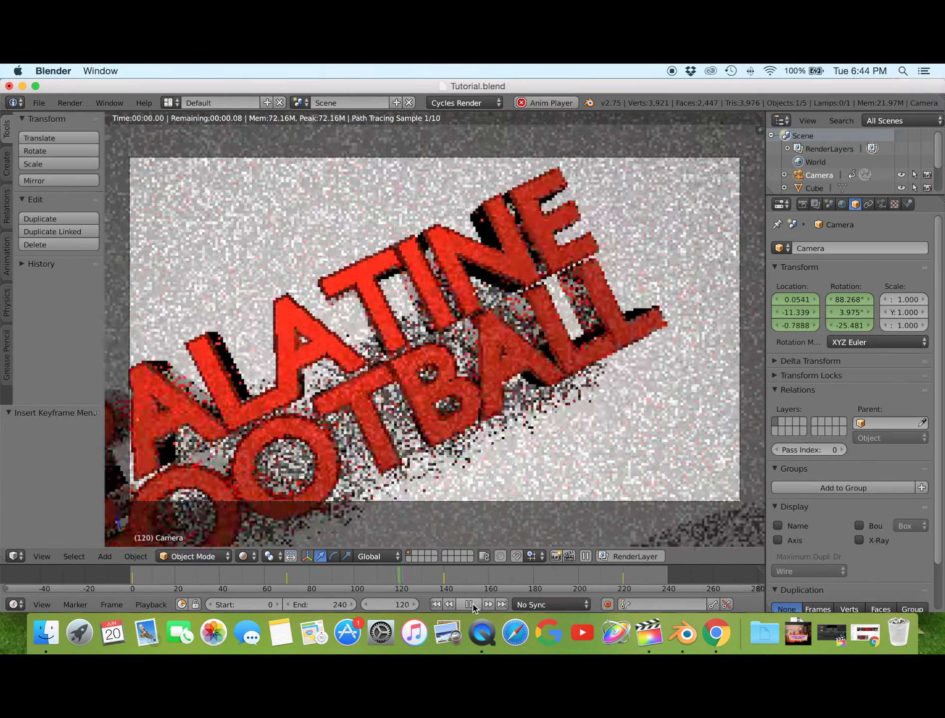
Stop at frame 220 and return to solid shading for a scene overview
click(472, 605)
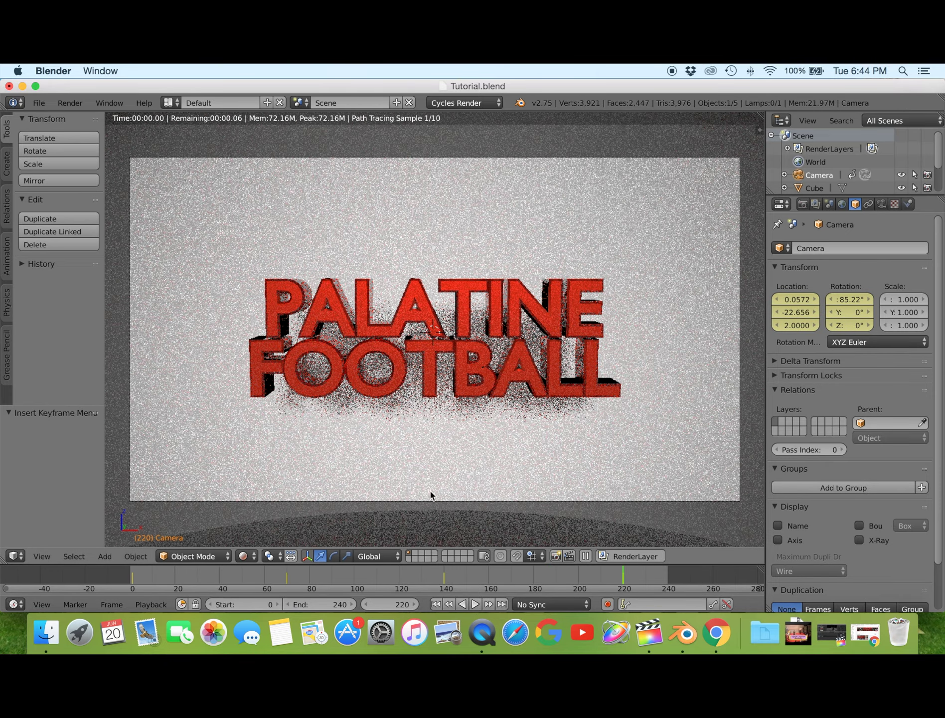
click(243, 556)
click(268, 485)
mouse_move(268, 485)
middle_down()
mouse_move(493, 487)
mouse_move(410, 361)
middle_up()
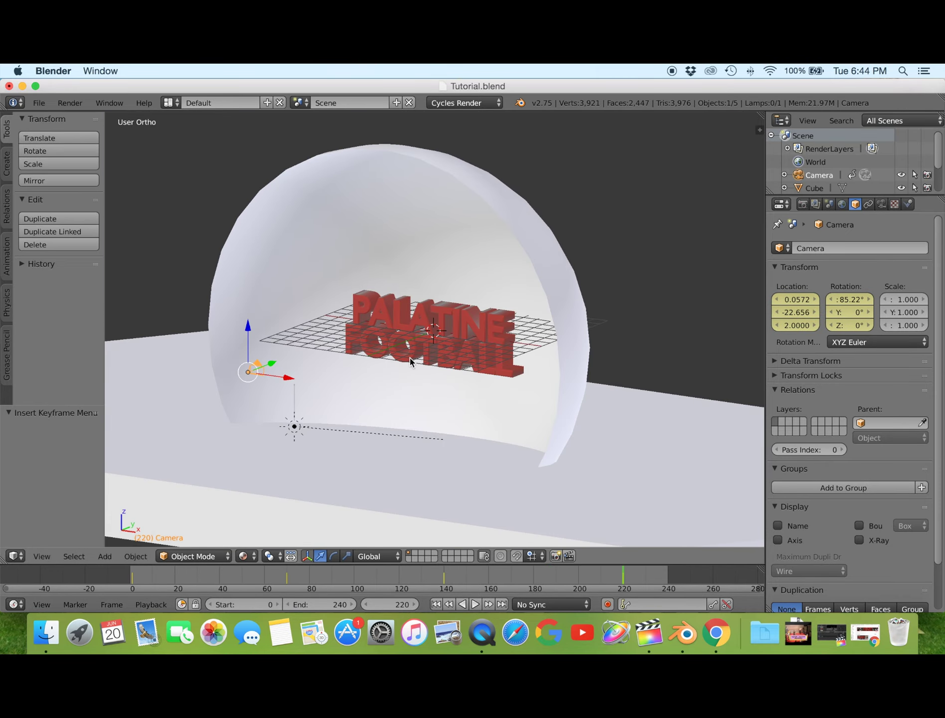
Set the render output format to QuickTime, leaving the output folder unchanged
click(802, 204)
scroll(822, 449, down, 2)
click(825, 496)
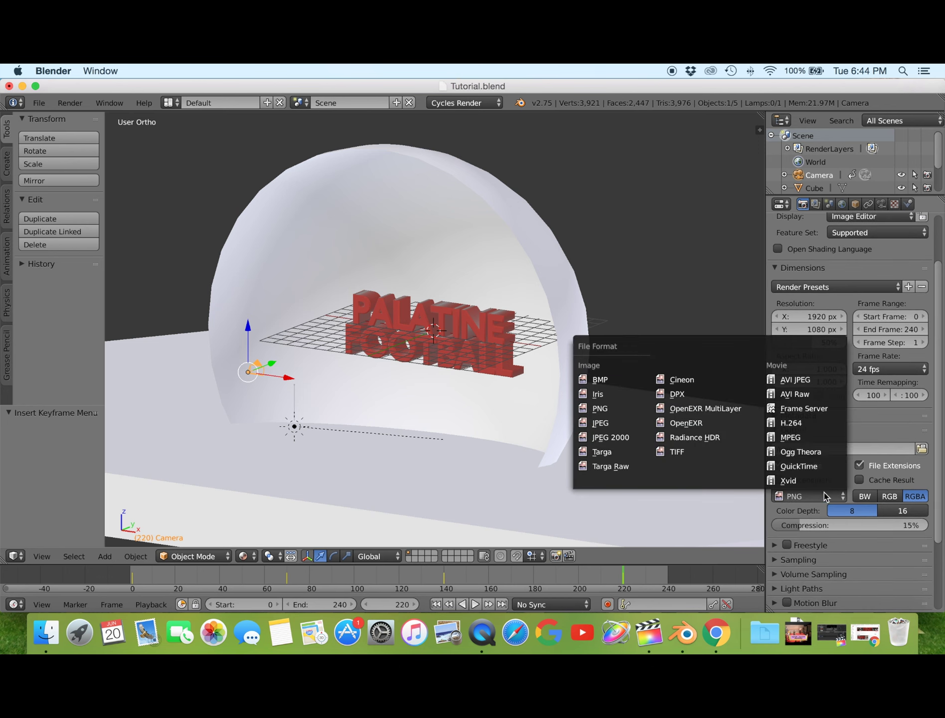
click(799, 467)
click(927, 418)
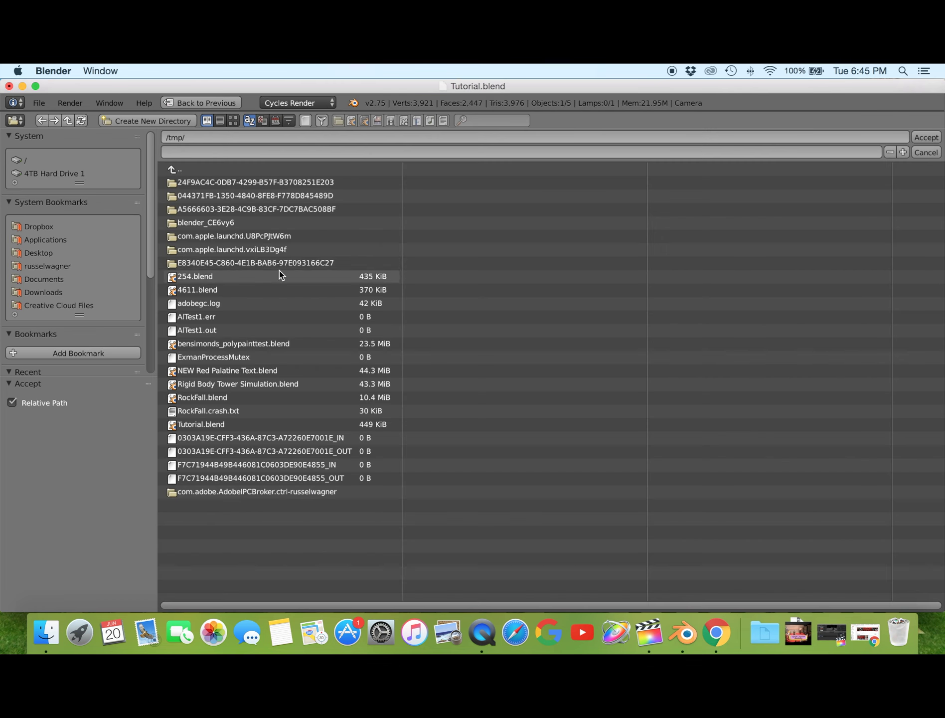
click(926, 152)
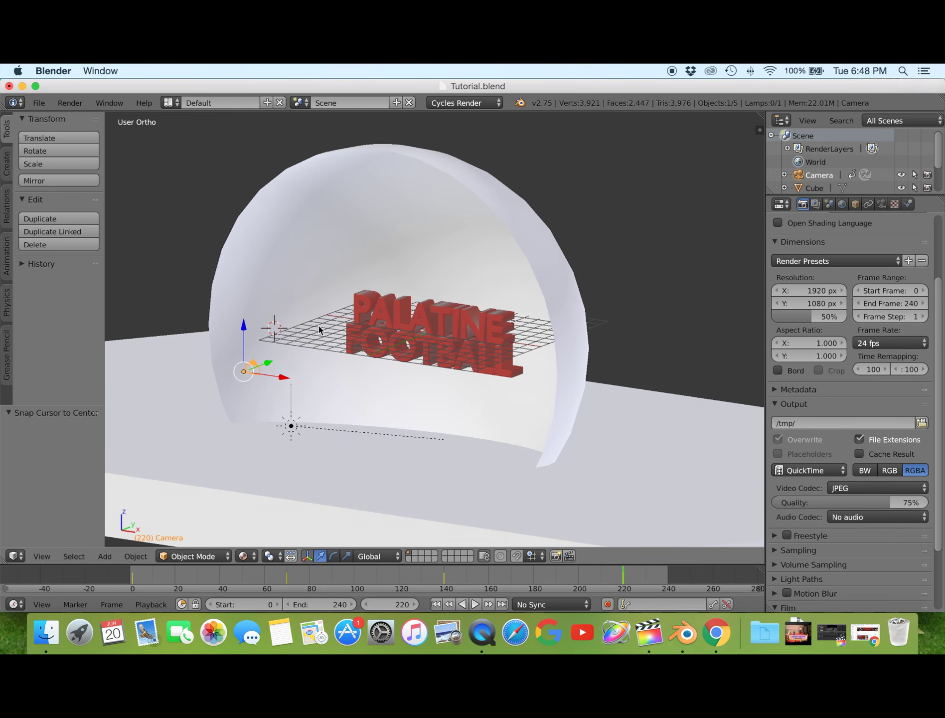
Save the scene as Break.blend
click(39, 103)
click(54, 219)
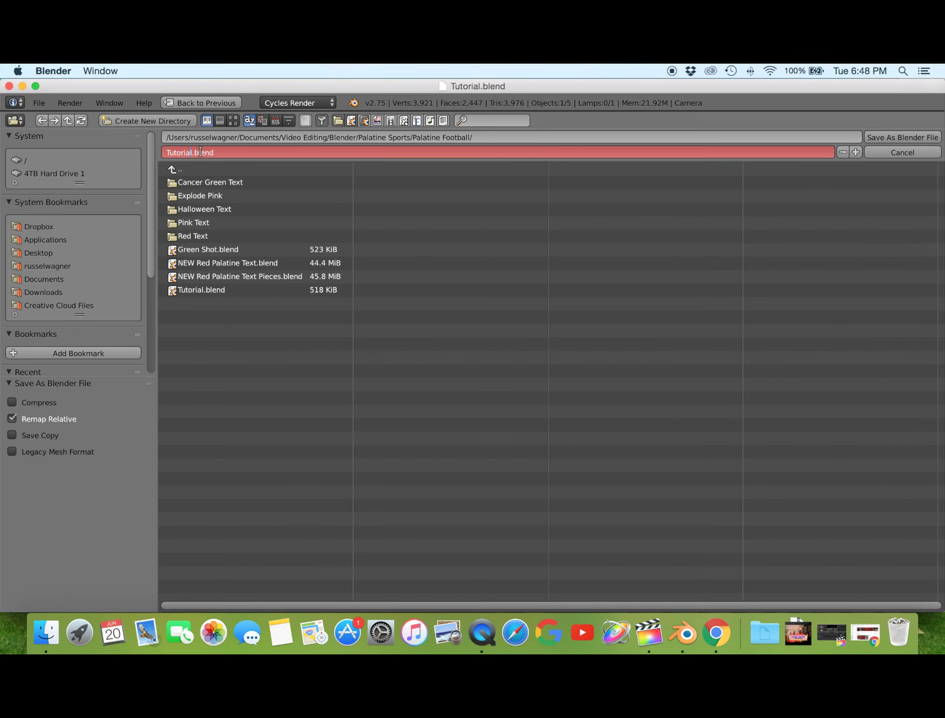
click(892, 134)
middle_drag(349, 309, 475, 274)
scroll(413, 305, up, 3)
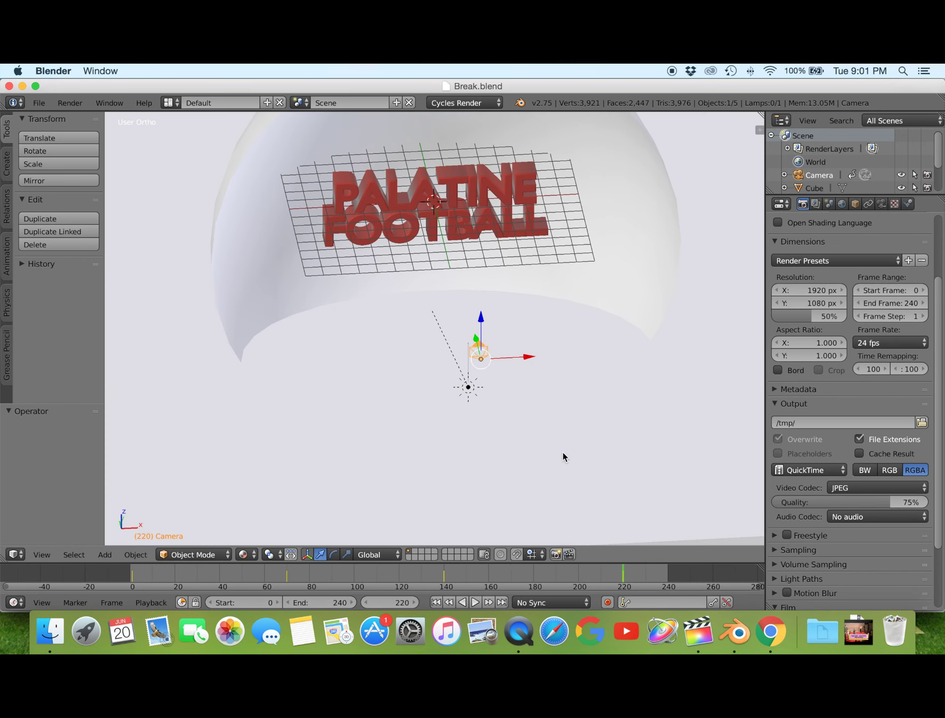
Set the frame range to 220–420, enable Object: Cell Fracture, and select the PALATINE FOOTBALL text
click(328, 602)
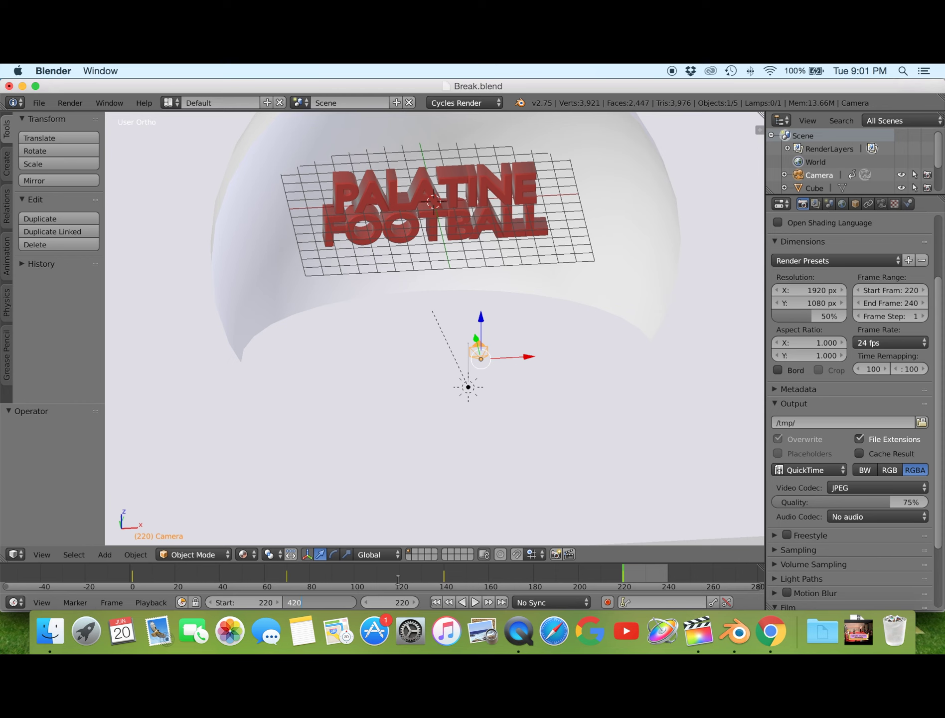
drag(399, 581, 612, 572)
click(39, 102)
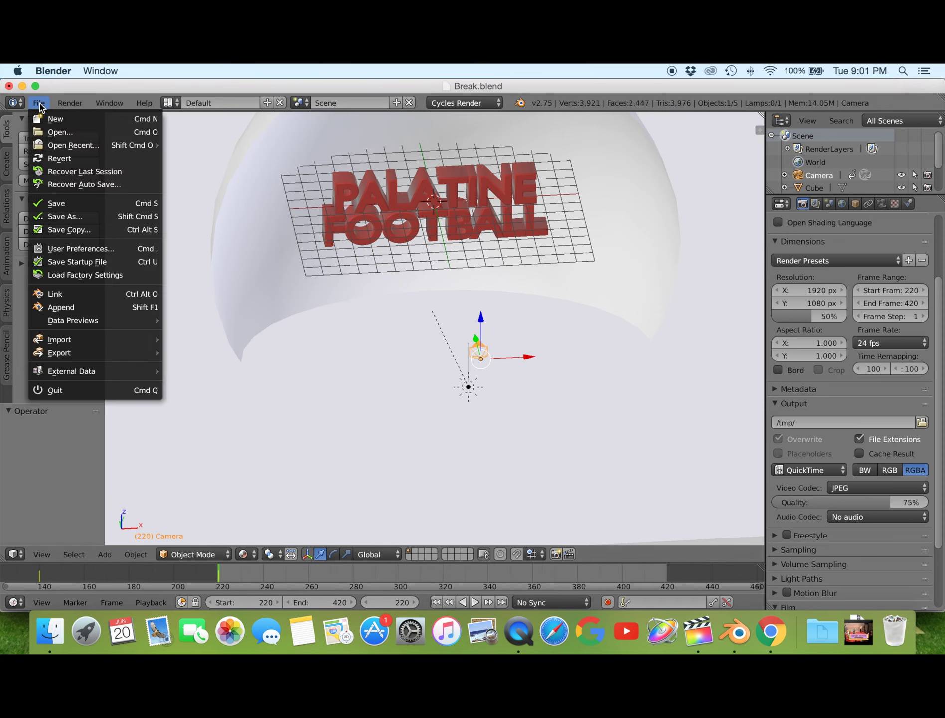
click(90, 262)
click(50, 128)
text(cell)
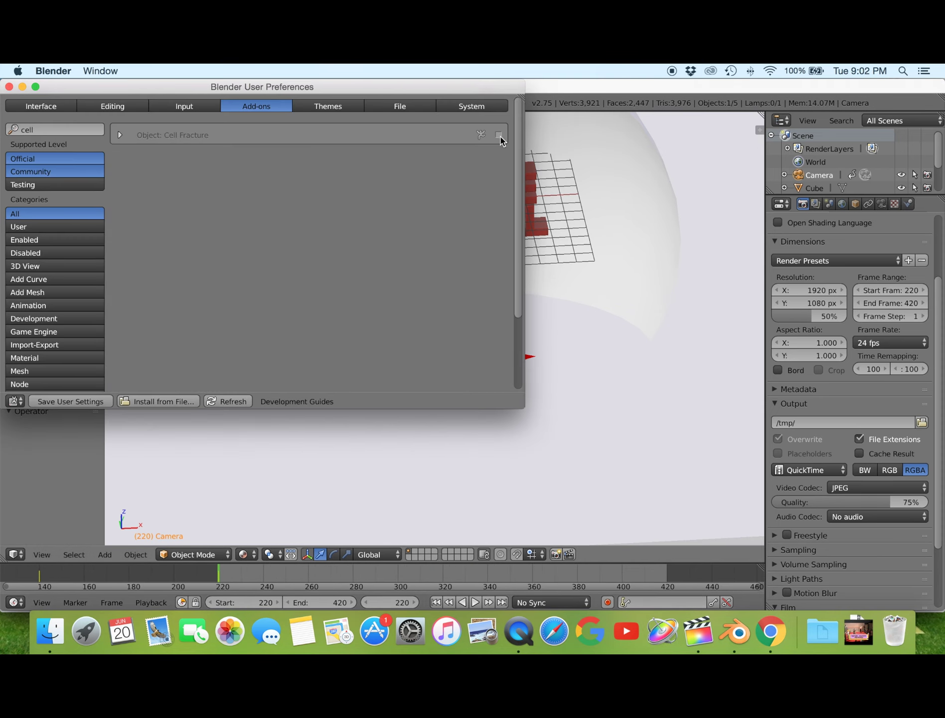
click(499, 134)
click(9, 86)
right_click(433, 209)
click(55, 294)
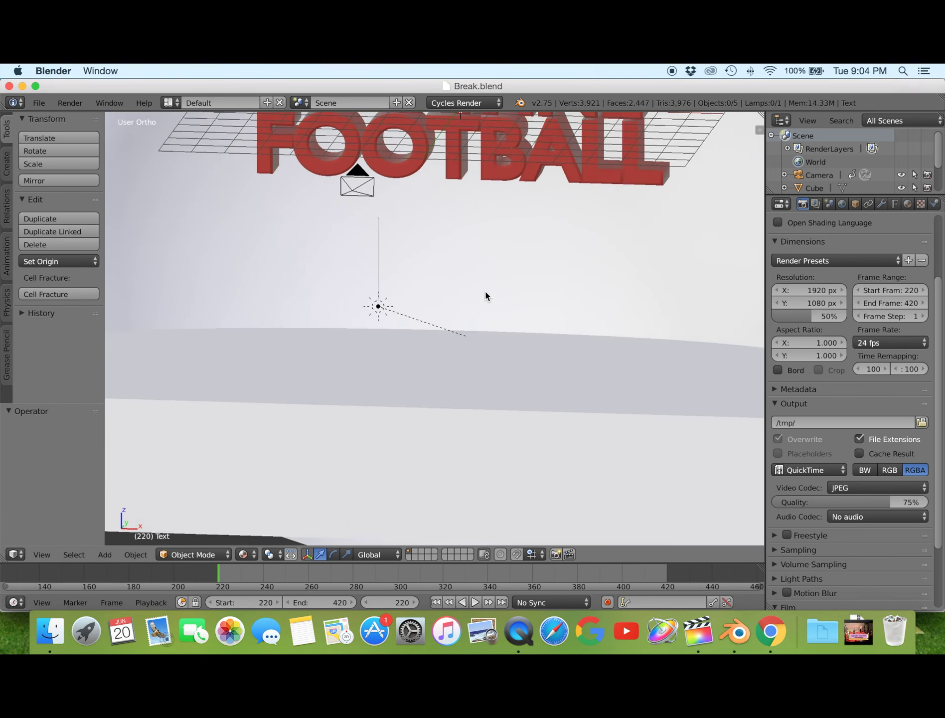
Select the PALATINE FOOTBALL text and convert it to a mesh with Alt+C
mouse_move(486, 296)
shift+middle_down()
mouse_move(445, 273)
mouse_move(571, 284)
shift+middle_up()
right_click(445, 273)
key(alt+c)
click(445, 289)
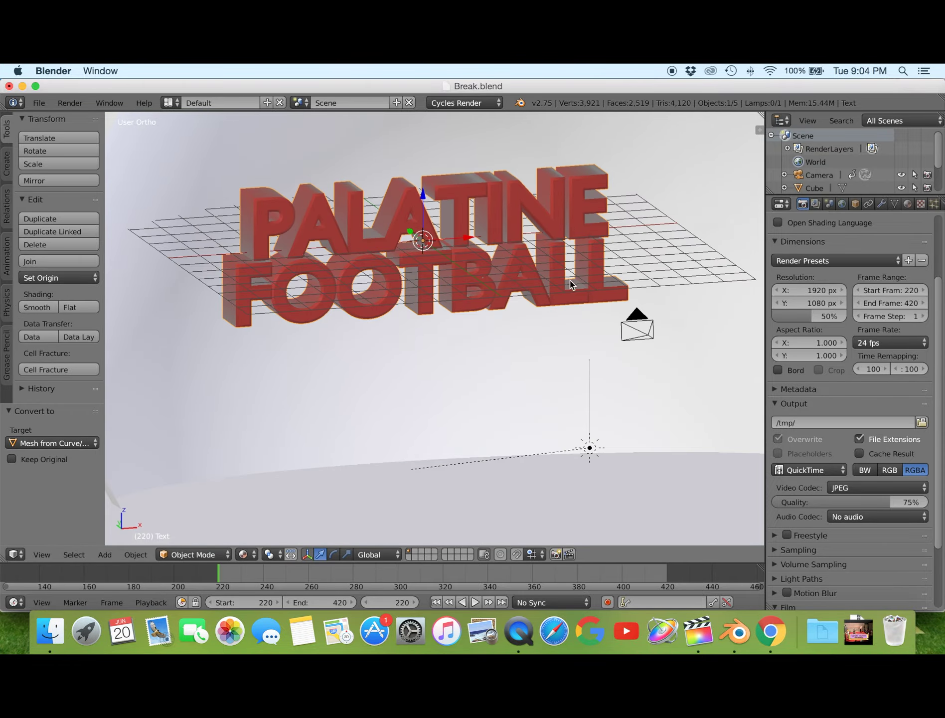
Inspect the converted text mesh in wireframe, then return to solid shading
key(z)
scroll(511, 290, up, 5)
scroll(510, 289, left, 5)
scroll(513, 293, up, 5)
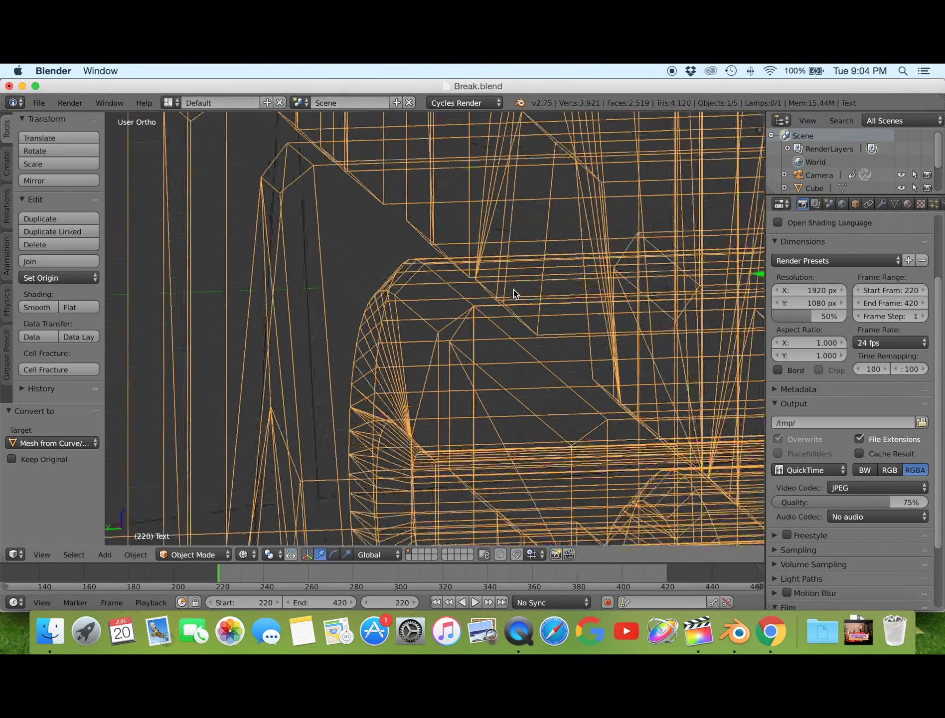
scroll(513, 293, left, 5)
scroll(514, 293, left, 5)
scroll(513, 293, up, 3)
scroll(514, 293, left, 2)
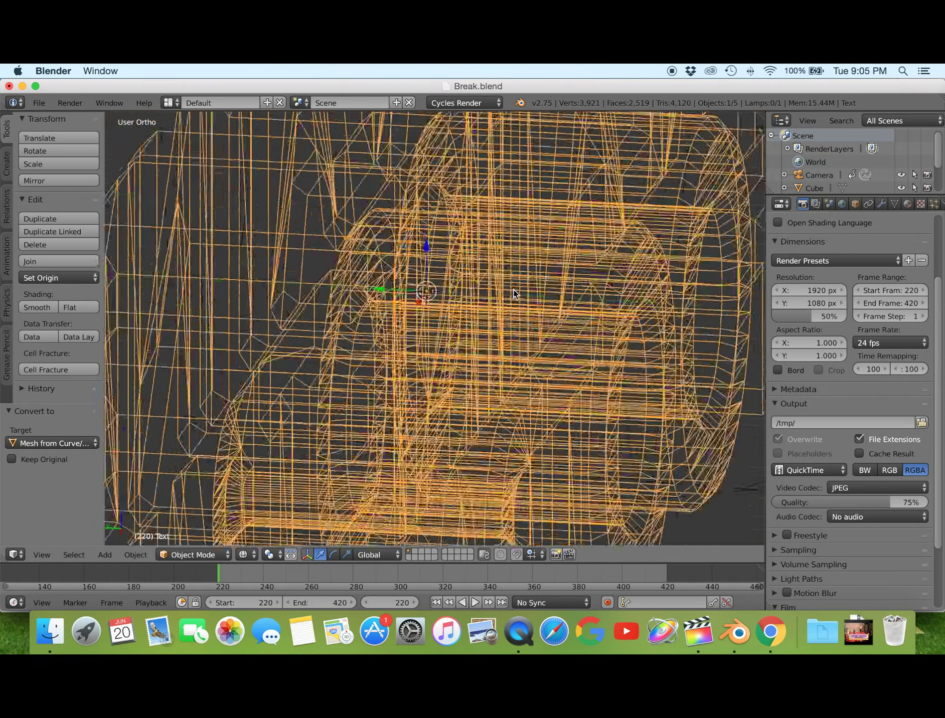
scroll(513, 293, left, 5)
scroll(514, 293, left, 5)
scroll(514, 293, left, 5)
scroll(513, 293, left, 5)
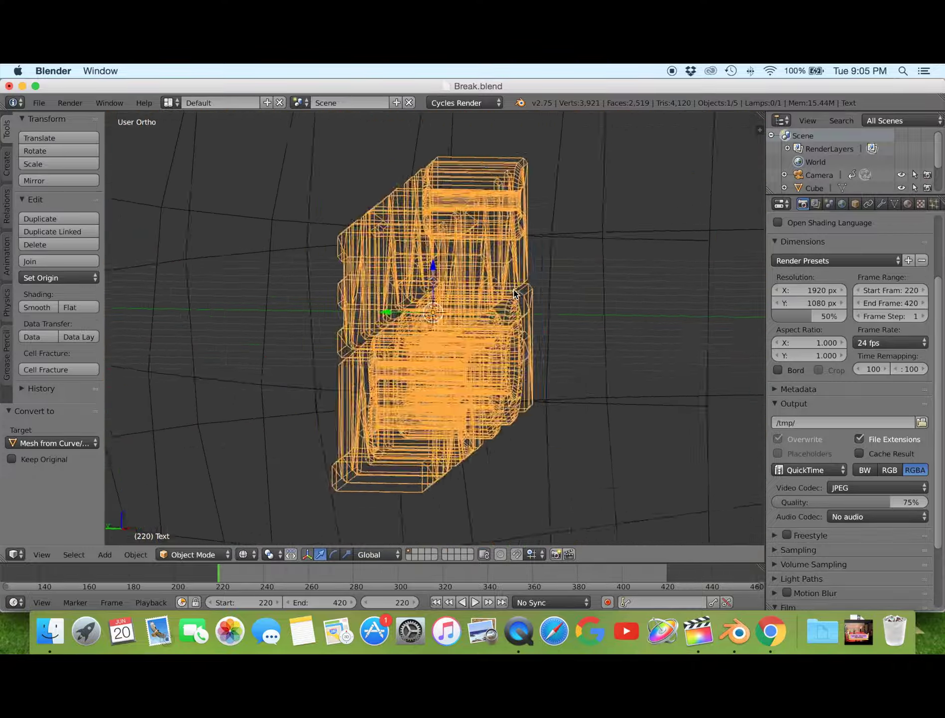
key(z)
scroll(515, 294, left, 5)
scroll(514, 294, left, 5)
Add a Remesh modifier to the text mesh and view it from the front
click(881, 203)
click(855, 248)
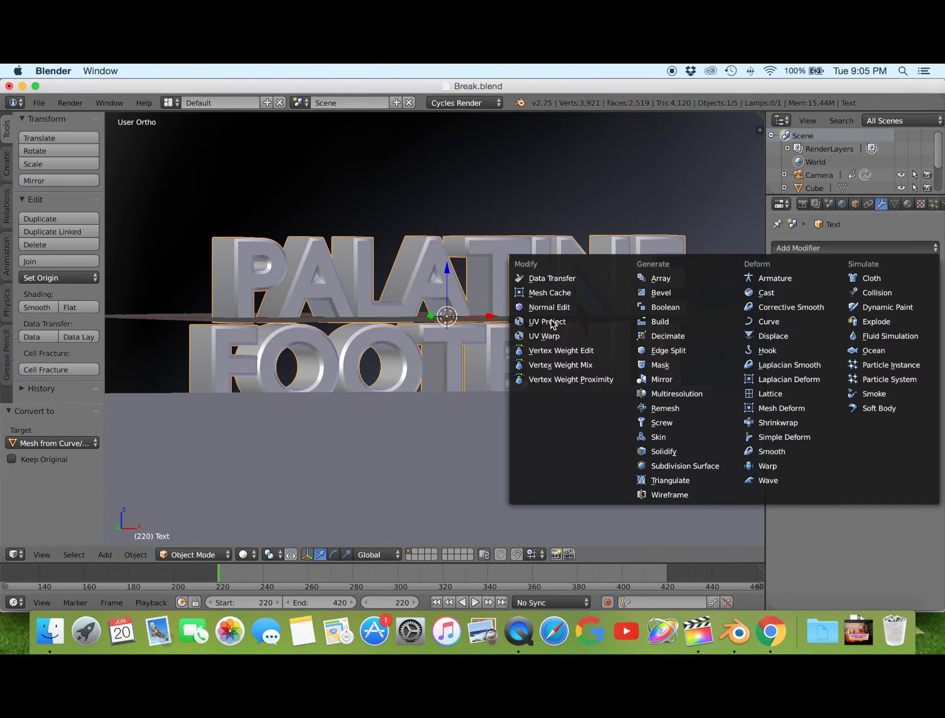
click(666, 408)
scroll(579, 279, down, 5)
key(KP_1)
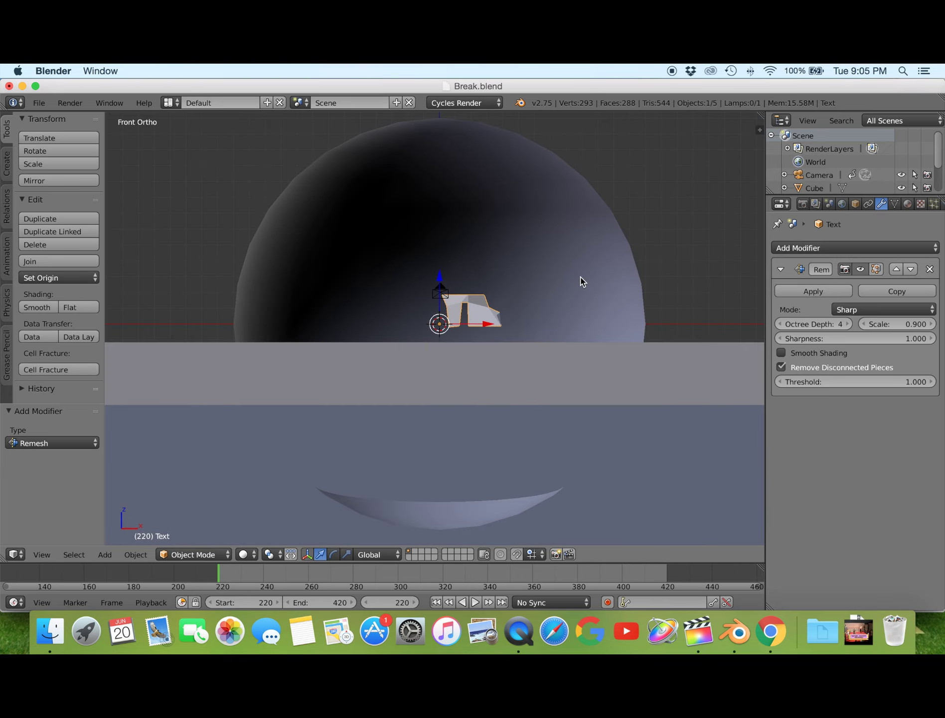
scroll(517, 307, left, 5)
Keep disconnected pieces and raise the Remesh octree depth to 9
click(849, 324)
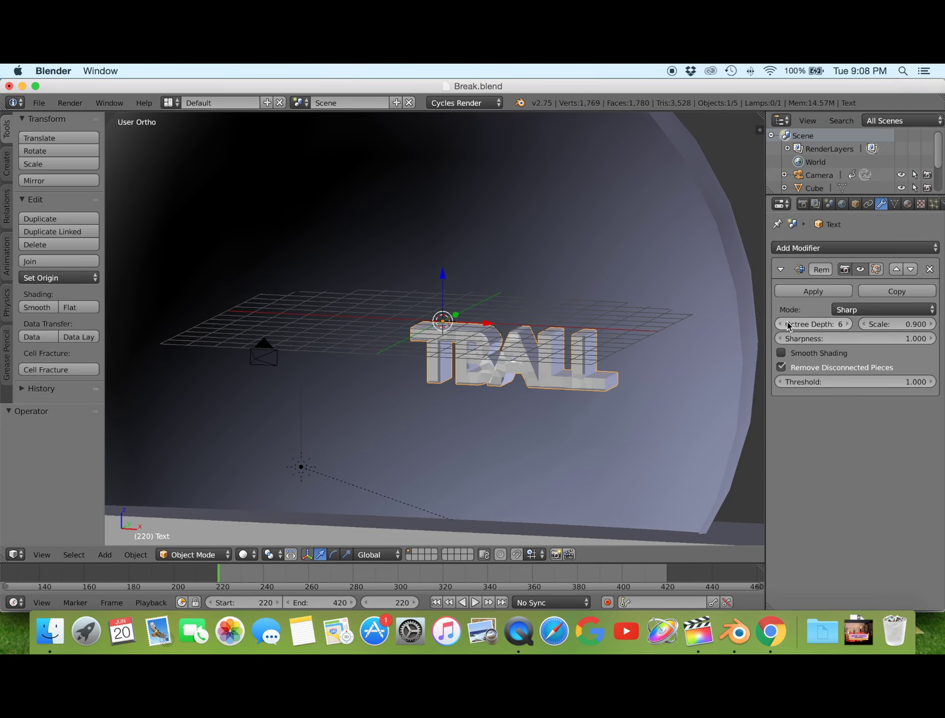
click(781, 366)
drag(780, 324, 850, 325)
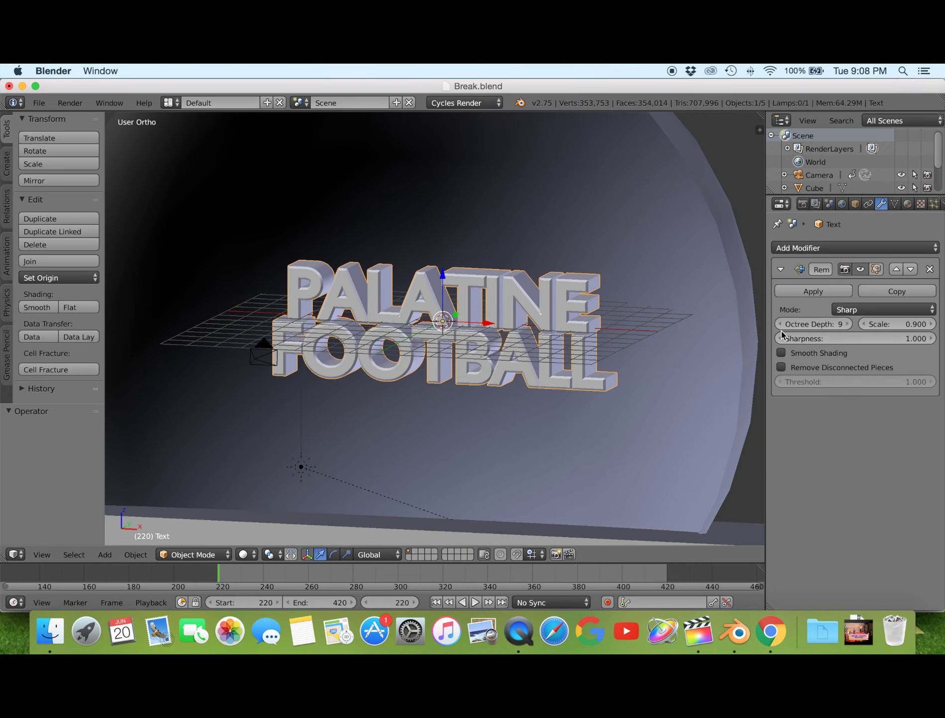
drag(789, 321, 801, 321)
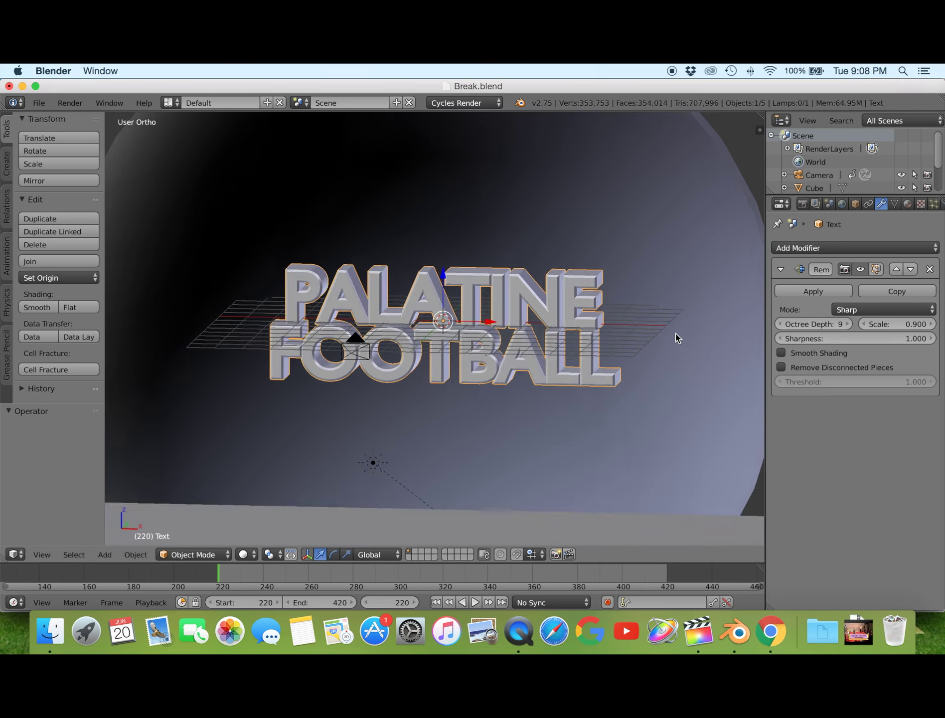
Inspect the dense remeshed text, toggling between wireframe and solid shading
scroll(675, 334, right, 5)
key(z)
scroll(590, 305, up, 5)
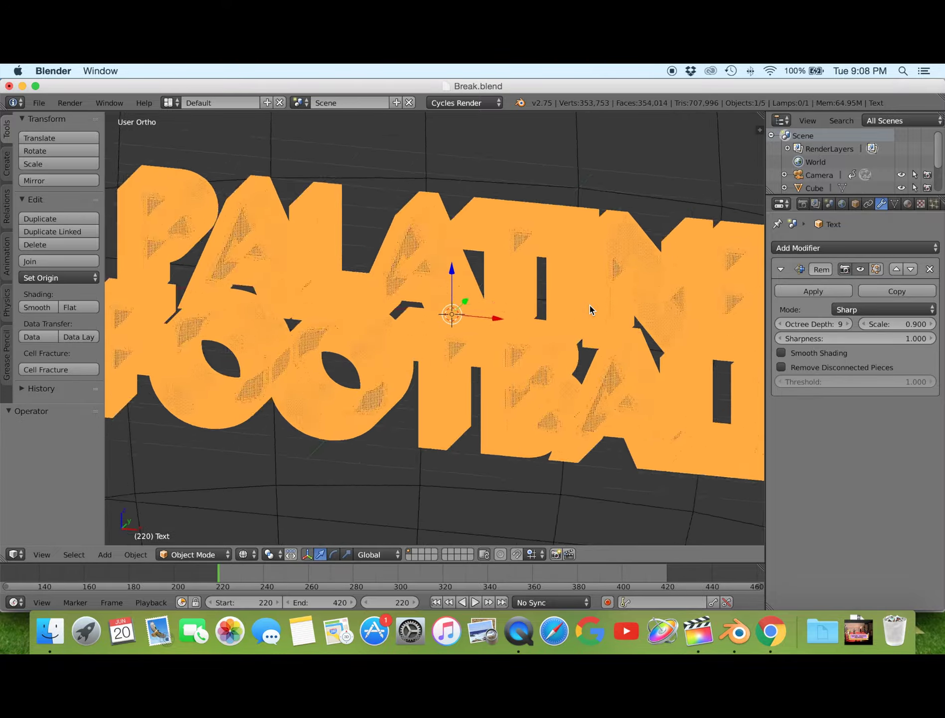
key(z)
scroll(590, 306, up, 5)
scroll(590, 306, right, 5)
key(z)
scroll(590, 305, right, 5)
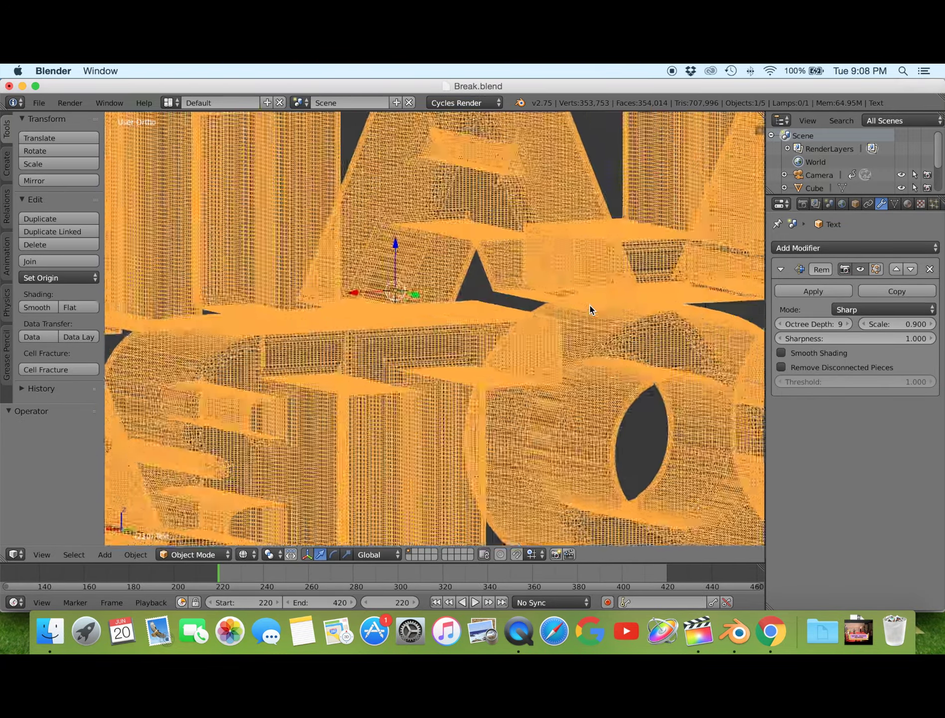
scroll(590, 304, up, 5)
scroll(590, 304, down, 10)
scroll(590, 304, up, 5)
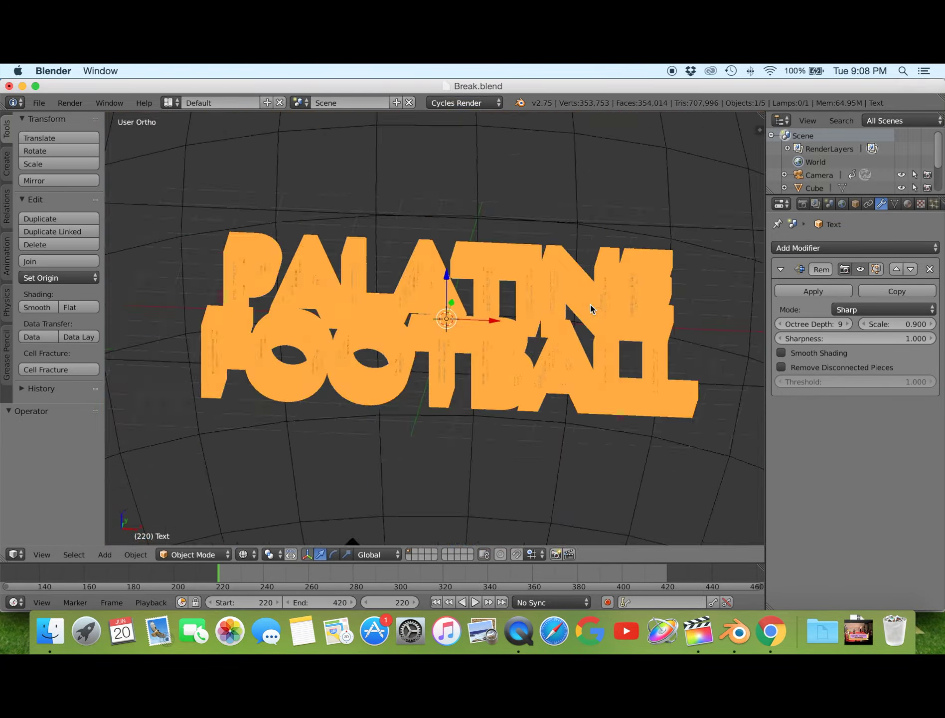
scroll(590, 304, right, 5)
key(z)
scroll(677, 232, down, 5)
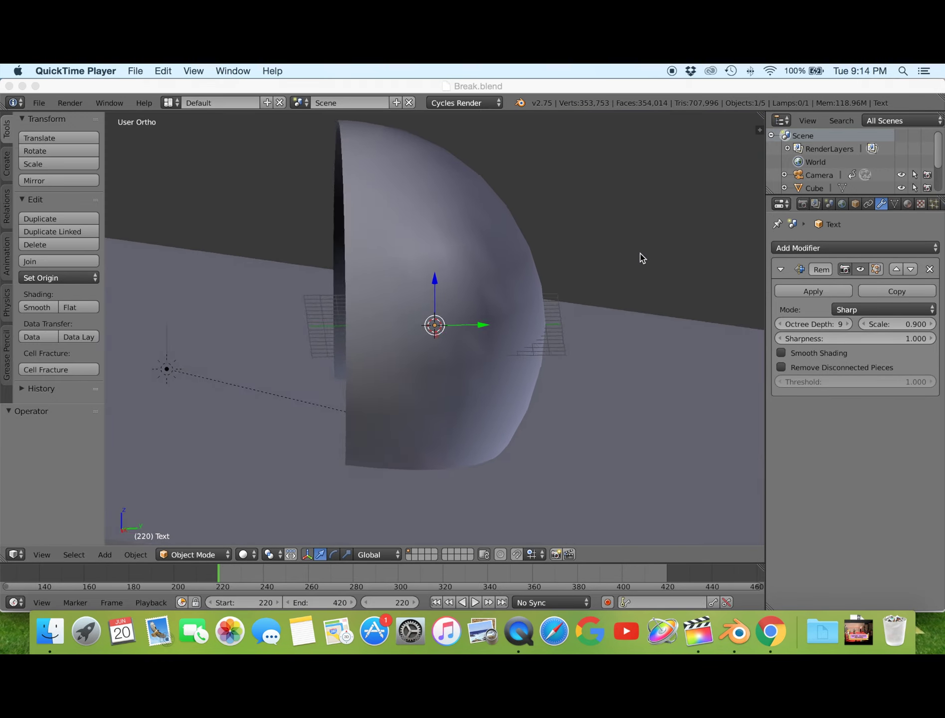
Apply the Remesh modifier and run Cell Fracture on the text with margin 0.0001
click(818, 295)
scroll(461, 326, down, 5)
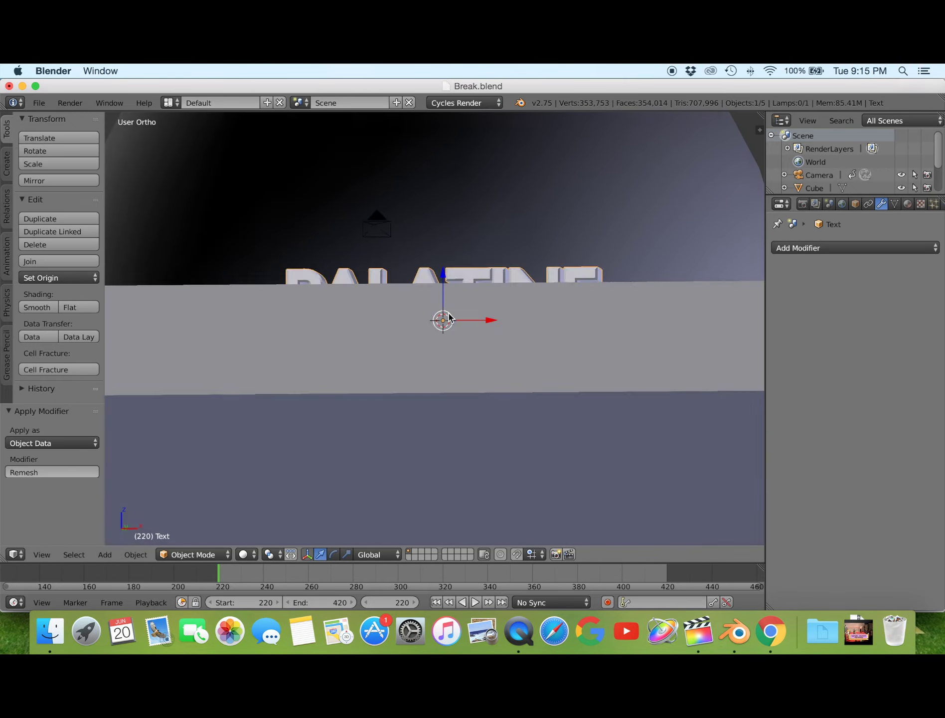
scroll(444, 319, up, 5)
scroll(449, 316, up, 5)
click(56, 371)
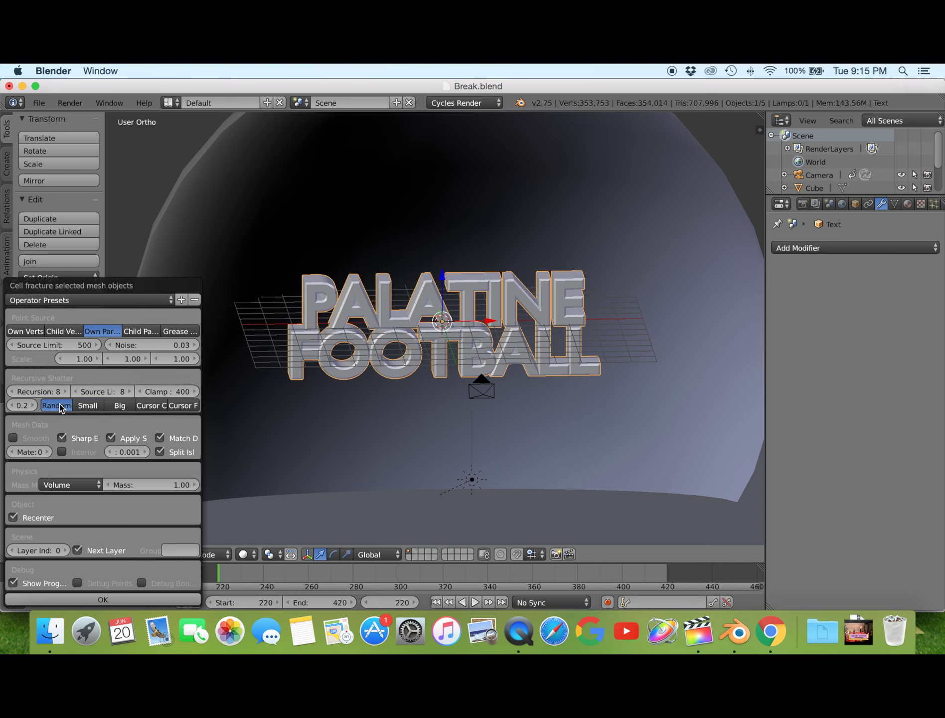
click(127, 452)
text(0)
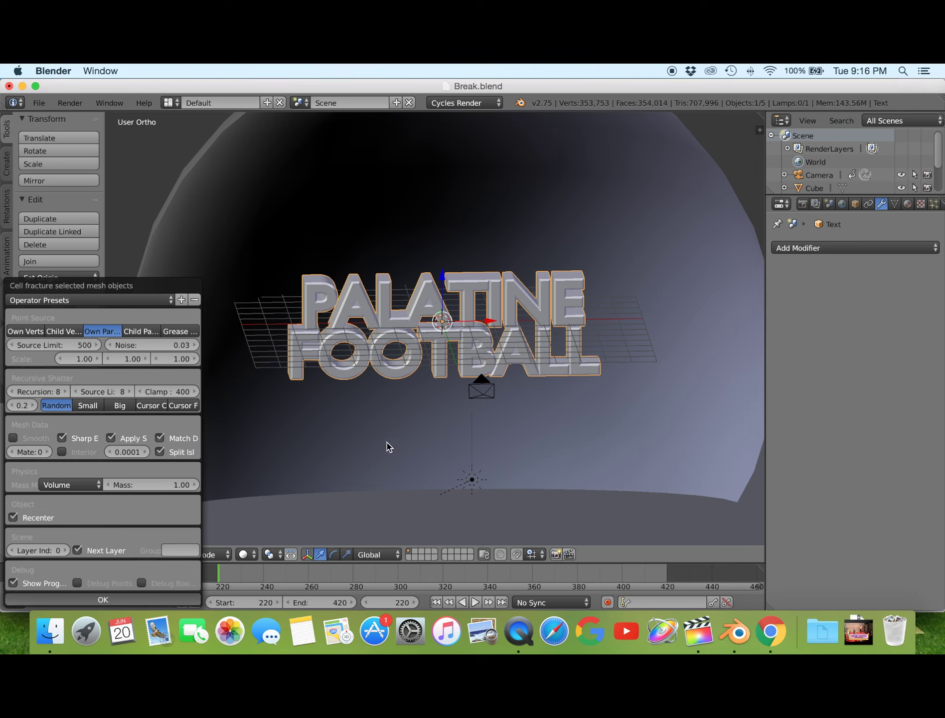
key(Return)
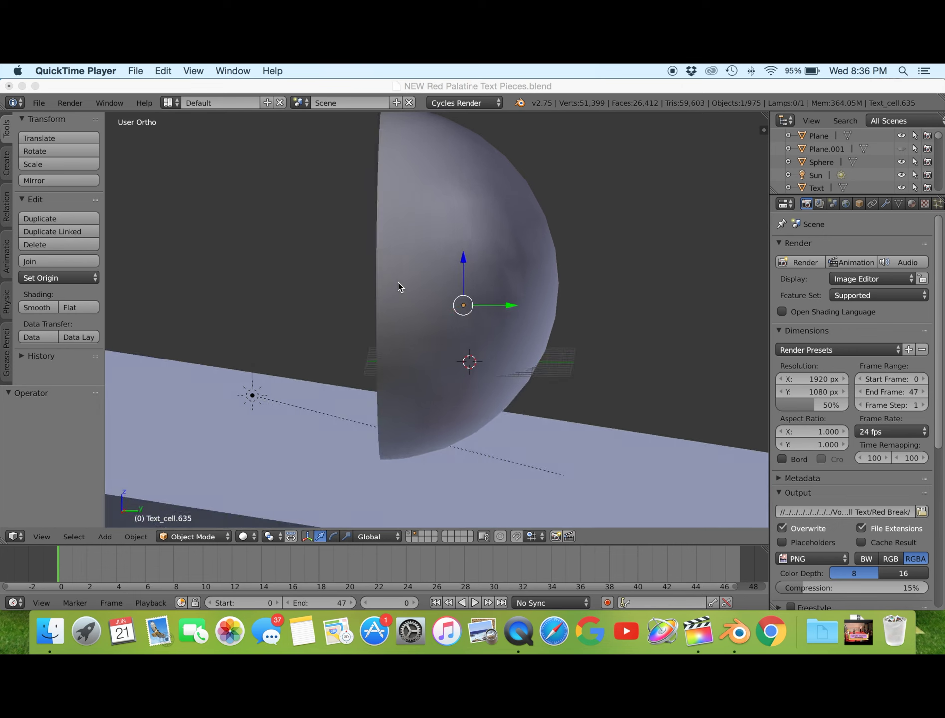
Set the text material's shader colour to red
click(911, 203)
click(861, 263)
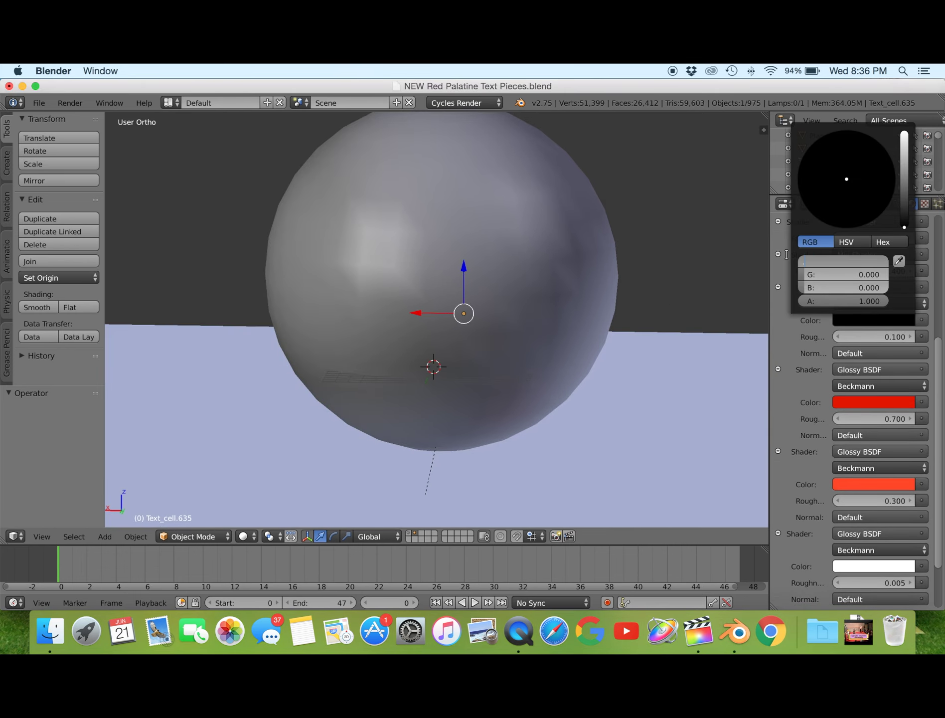
text(.38)
key(Return)
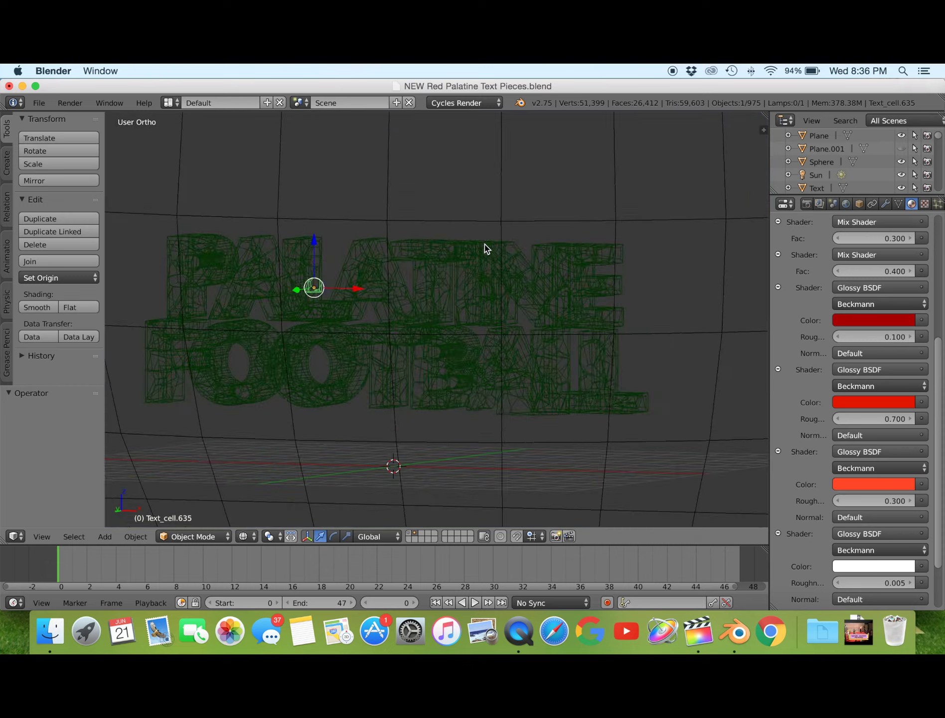
Select all objects except the dome sphere
middle_drag(484, 245, 488, 244)
key(a)
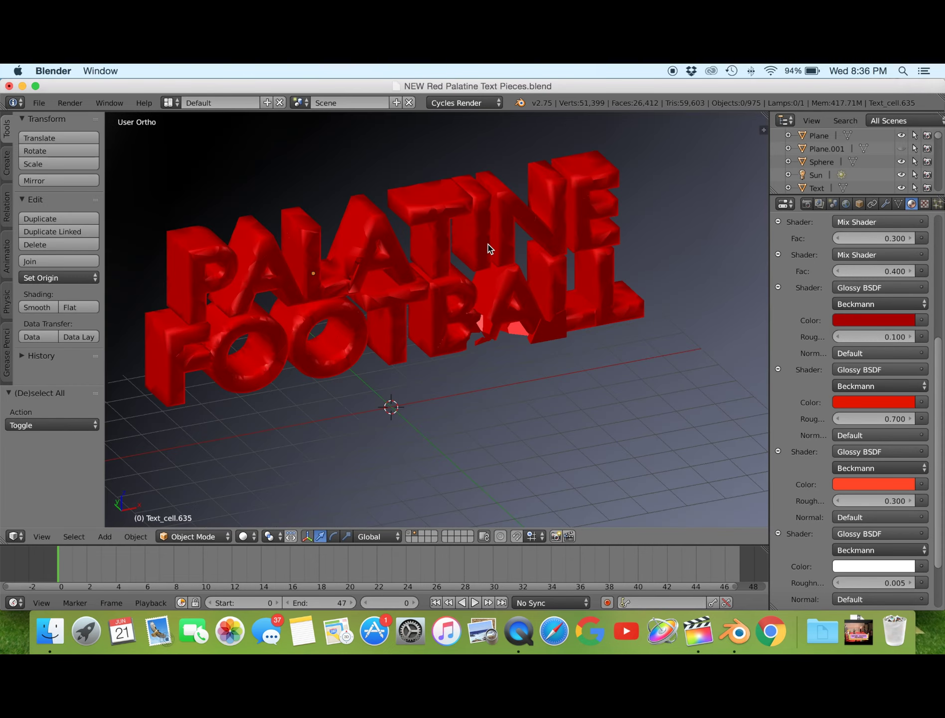
scroll(602, 350, down, 3)
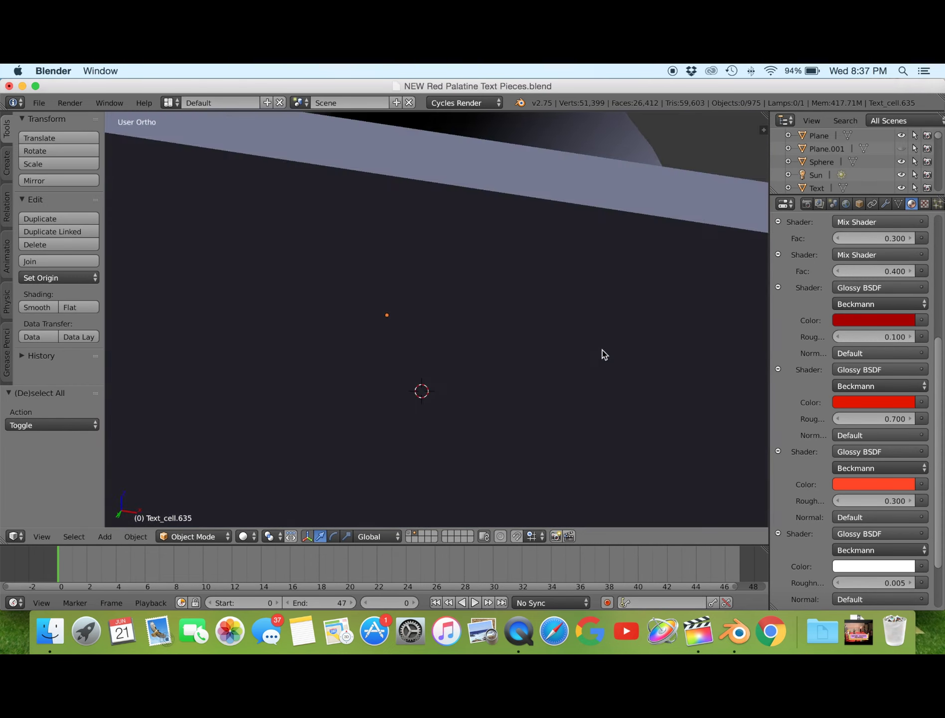
key(a)
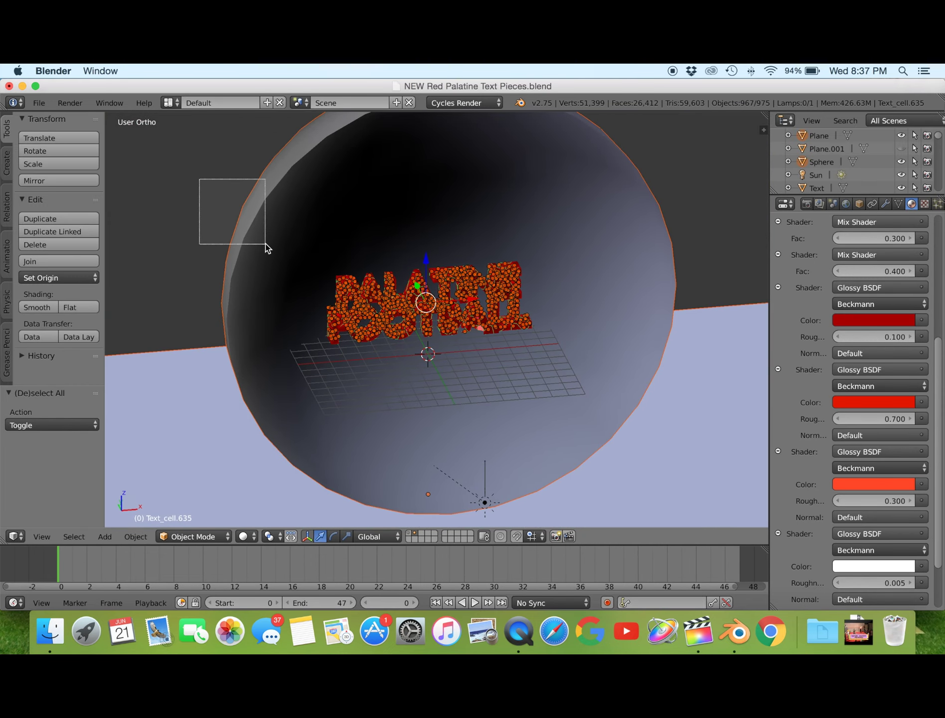
shift+click(294, 195)
Remove rigid body physics from the dome sphere
click(930, 204)
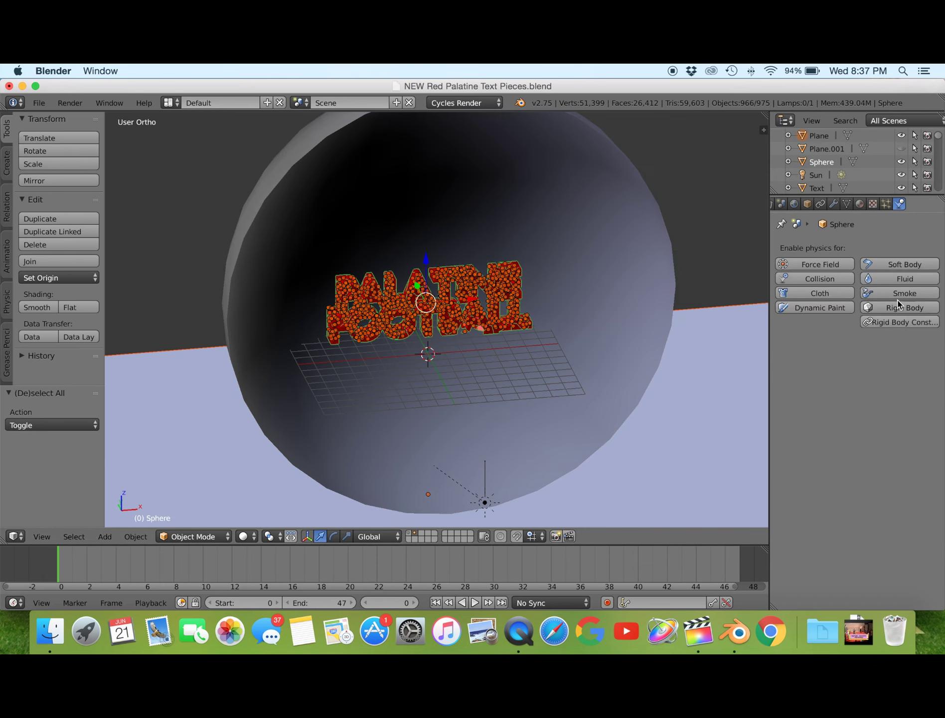
click(863, 309)
click(863, 309)
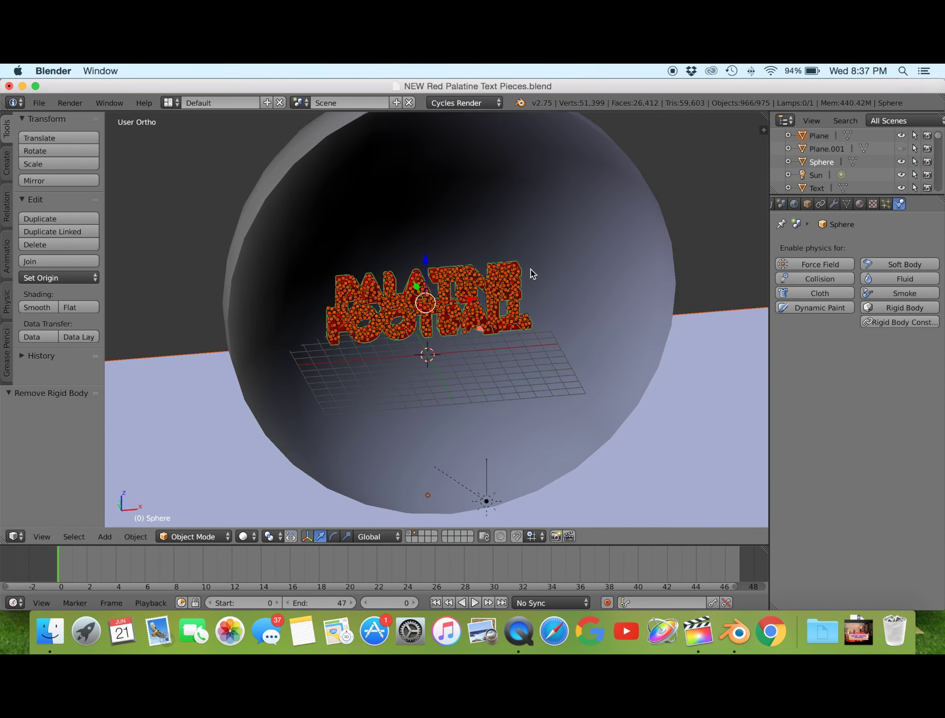
Play the animation to watch the pieces scatter, then rewind to the first frame
key(alt+a)
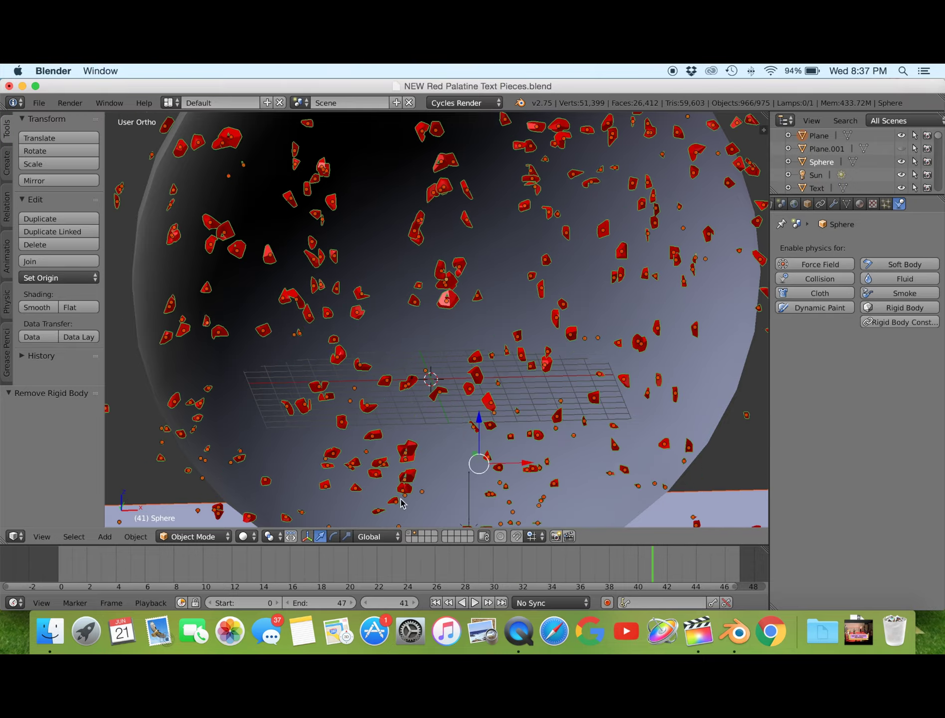
key(alt+a)
click(435, 603)
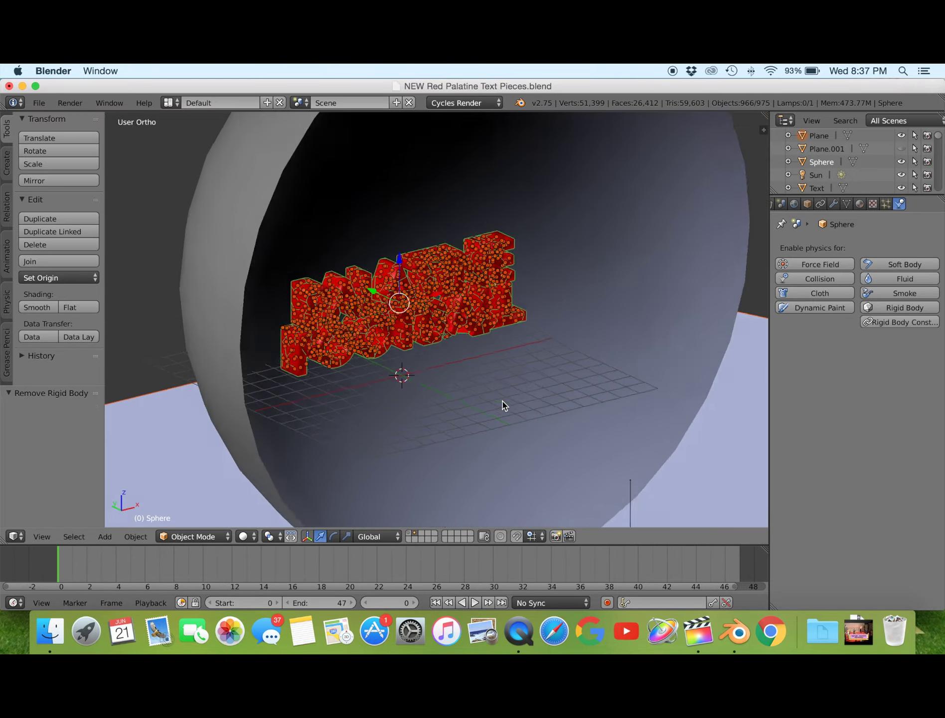
scroll(474, 433, down, 5)
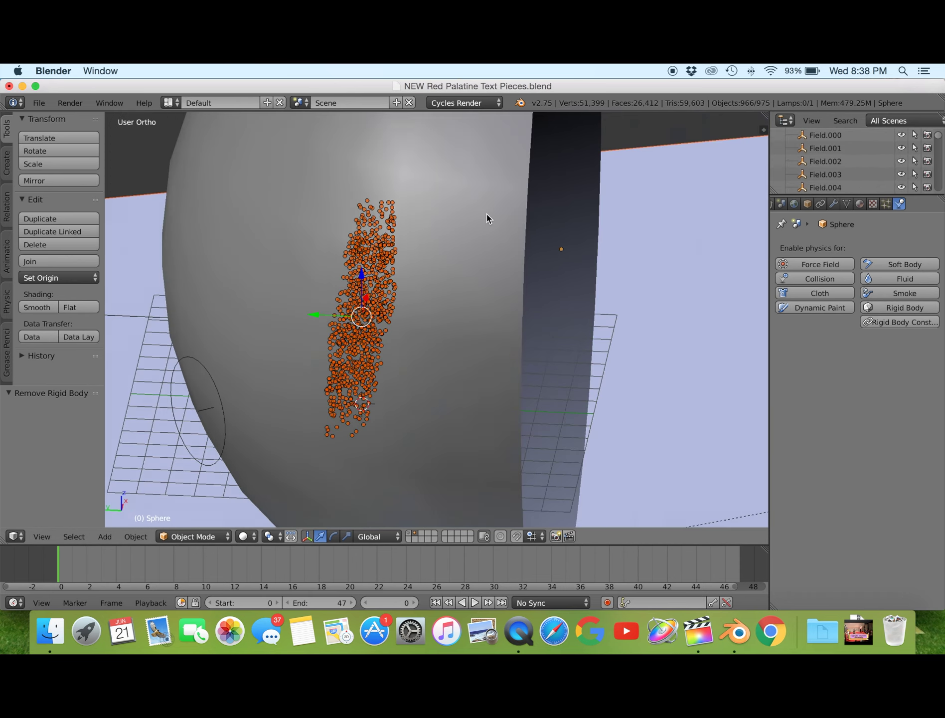
Set the wind force field strength to 160
right_click(321, 424)
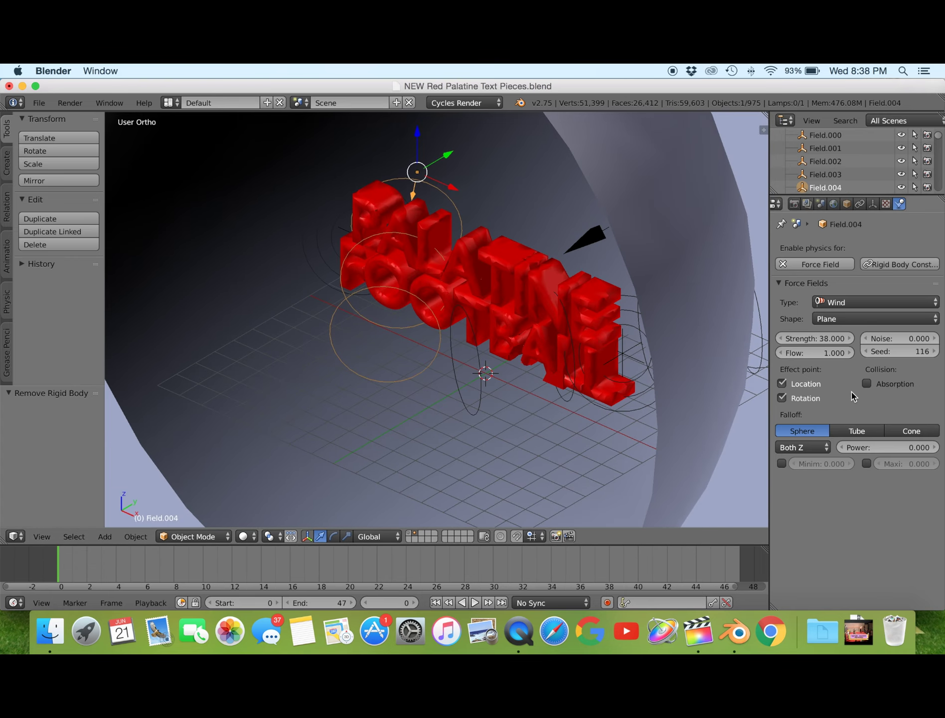
click(827, 340)
right_click(477, 404)
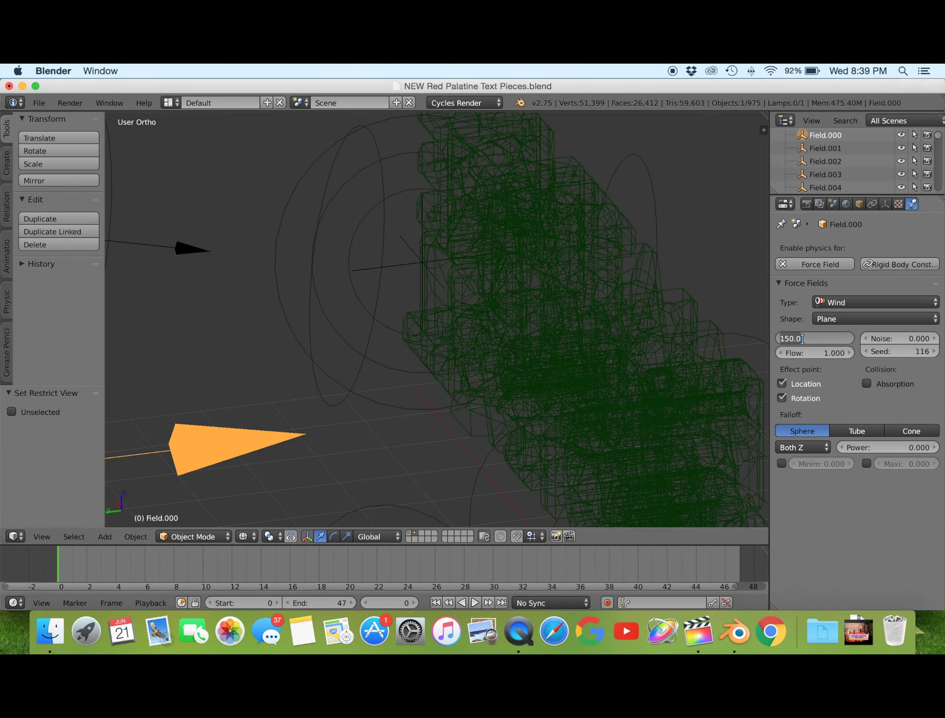
text(0)
key(Return)
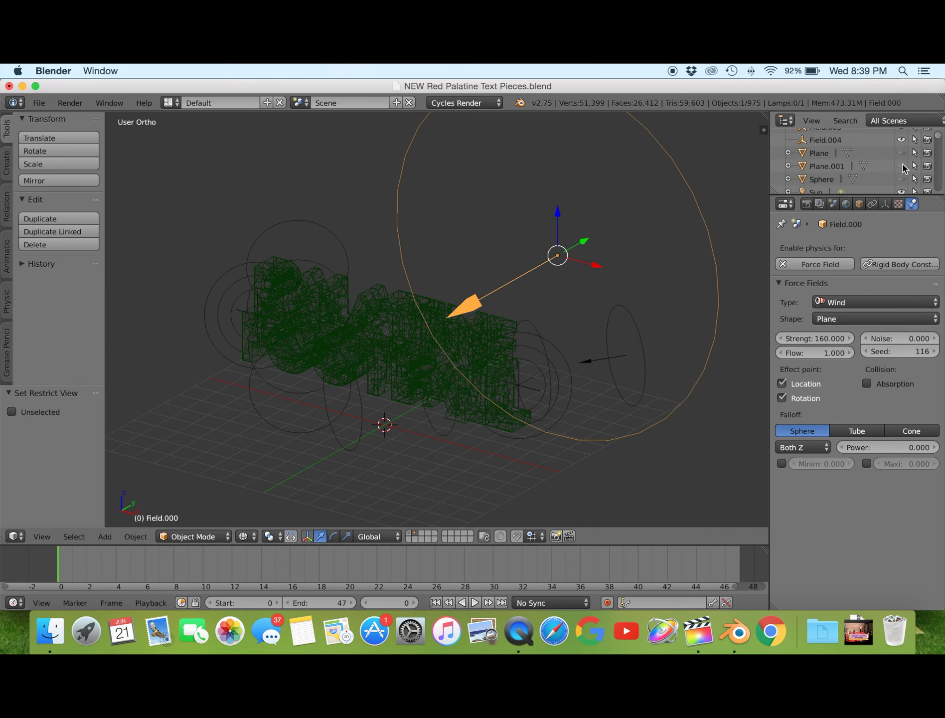
Show the floor plane and sphere, hide the wall, and play the shatter in camera view
click(902, 152)
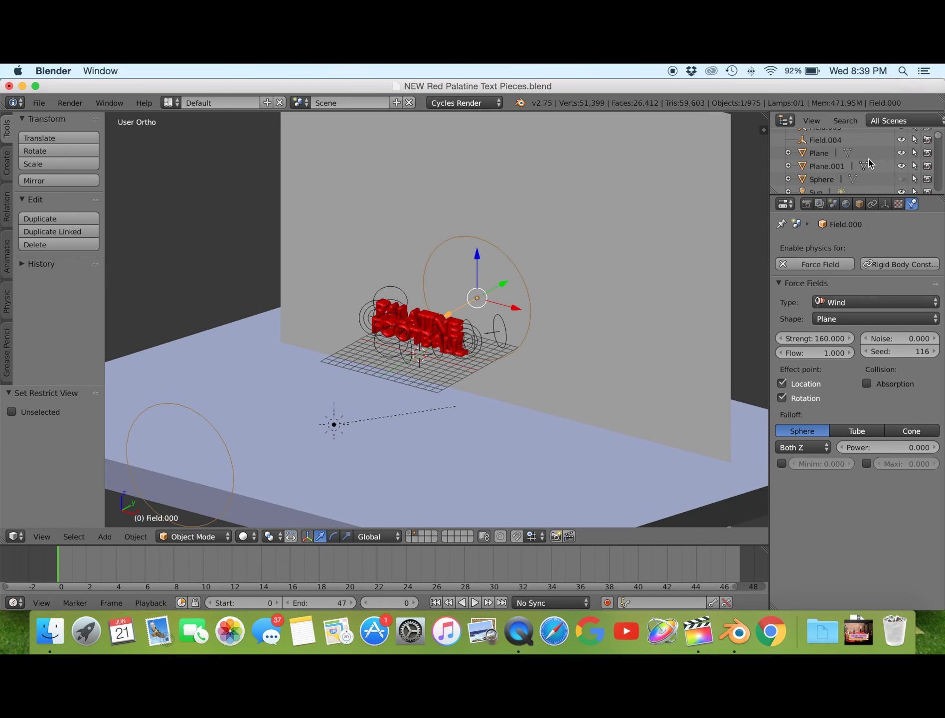
click(901, 166)
key(KP_0)
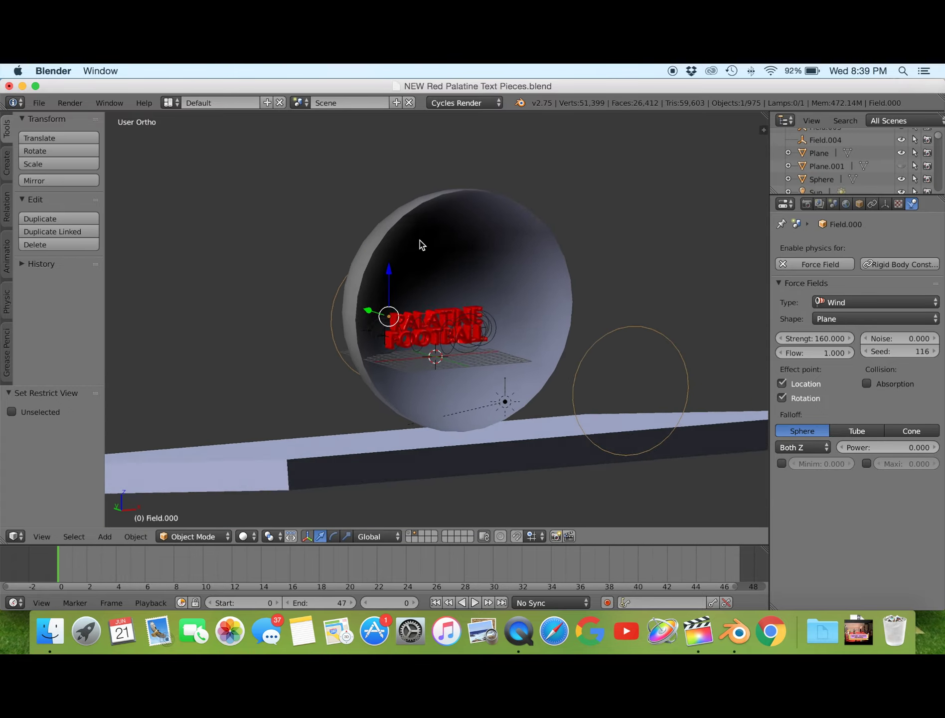
key(alt+a)
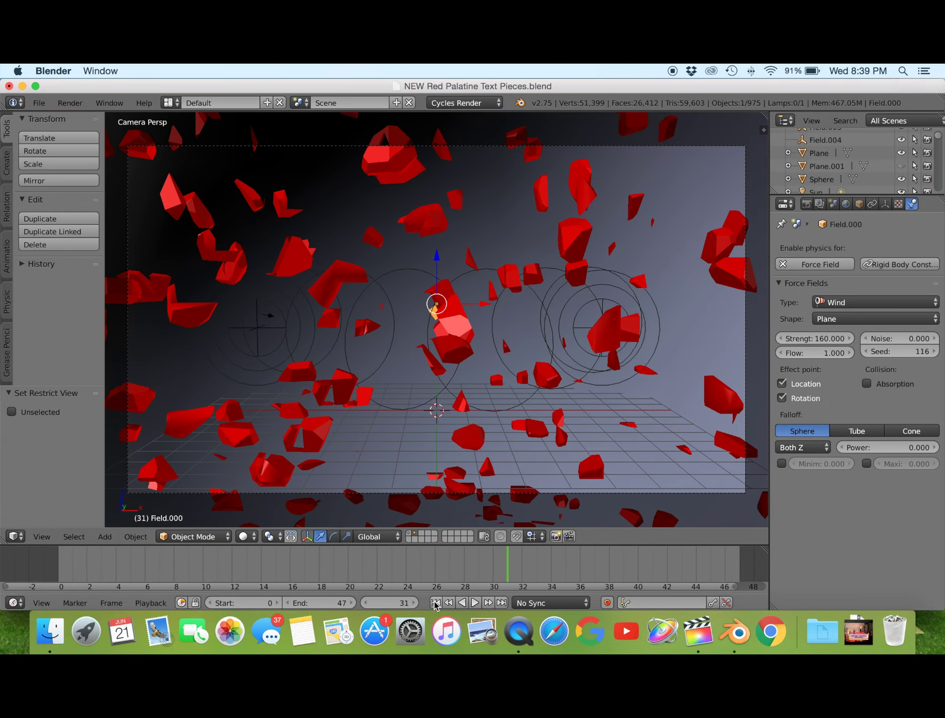
Preview the shatter animation in Rendered viewport shading
key(Escape)
click(248, 537)
click(305, 448)
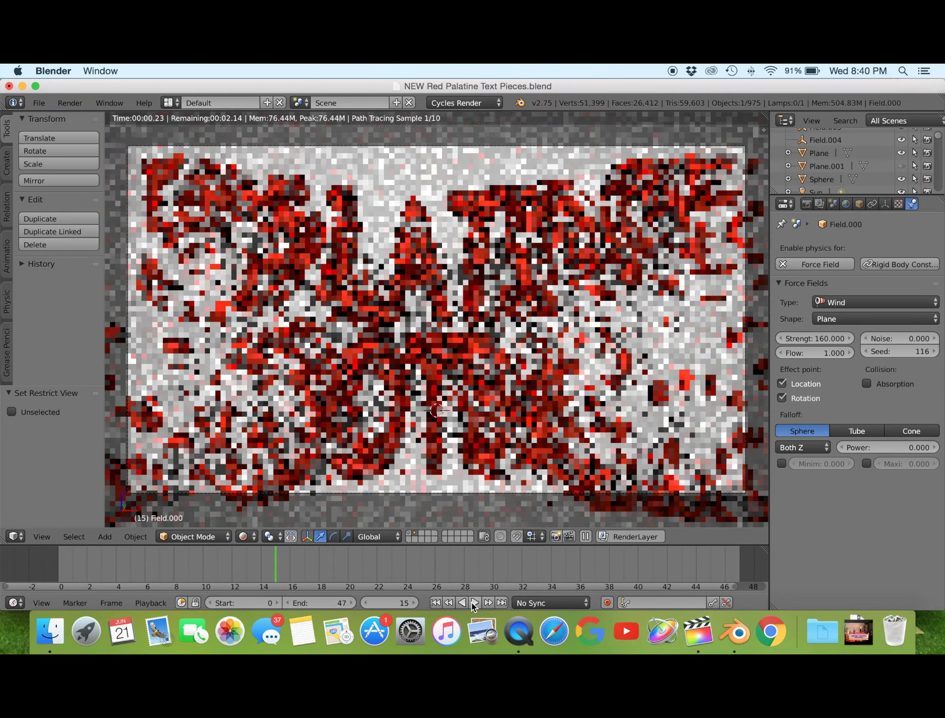
click(470, 603)
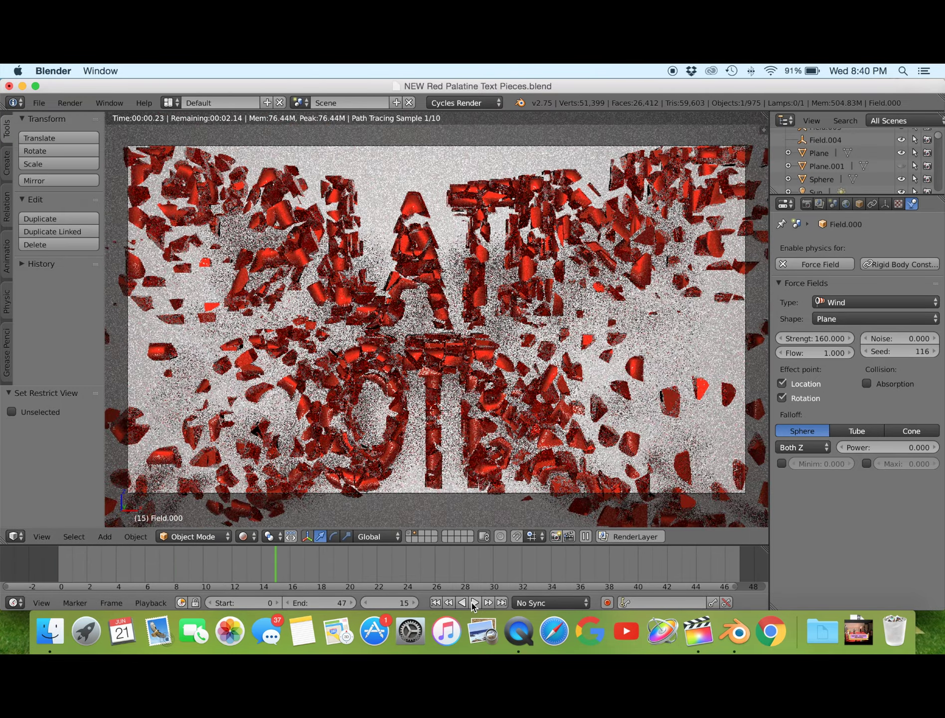
click(473, 603)
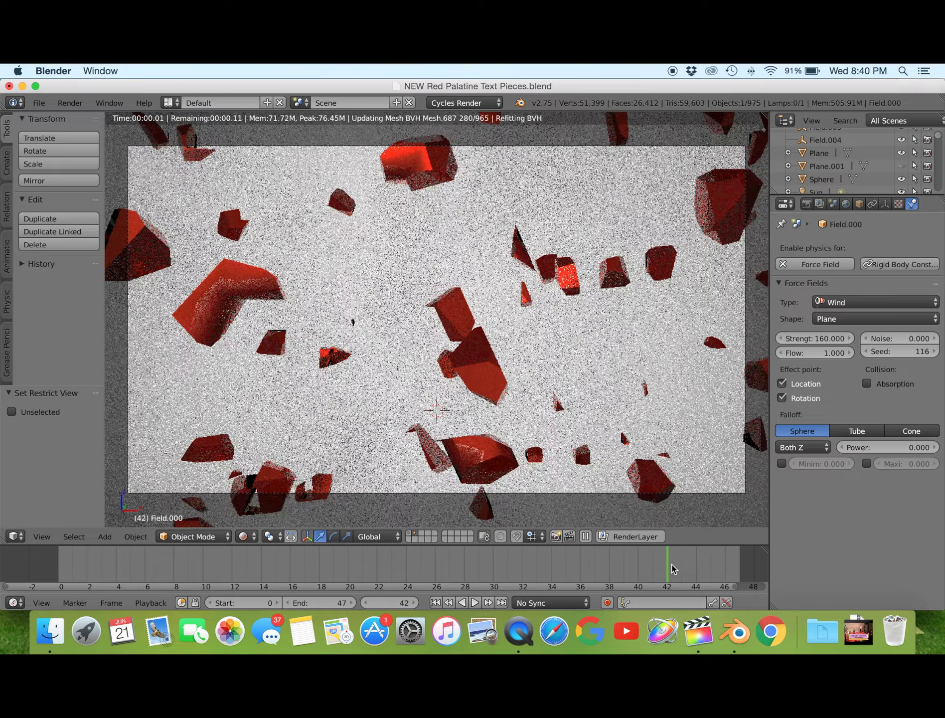
key(alt+a)
Return to solid shading, reset to frame 0, and view the text from the front
click(243, 536)
click(260, 490)
scroll(369, 496, up, 5)
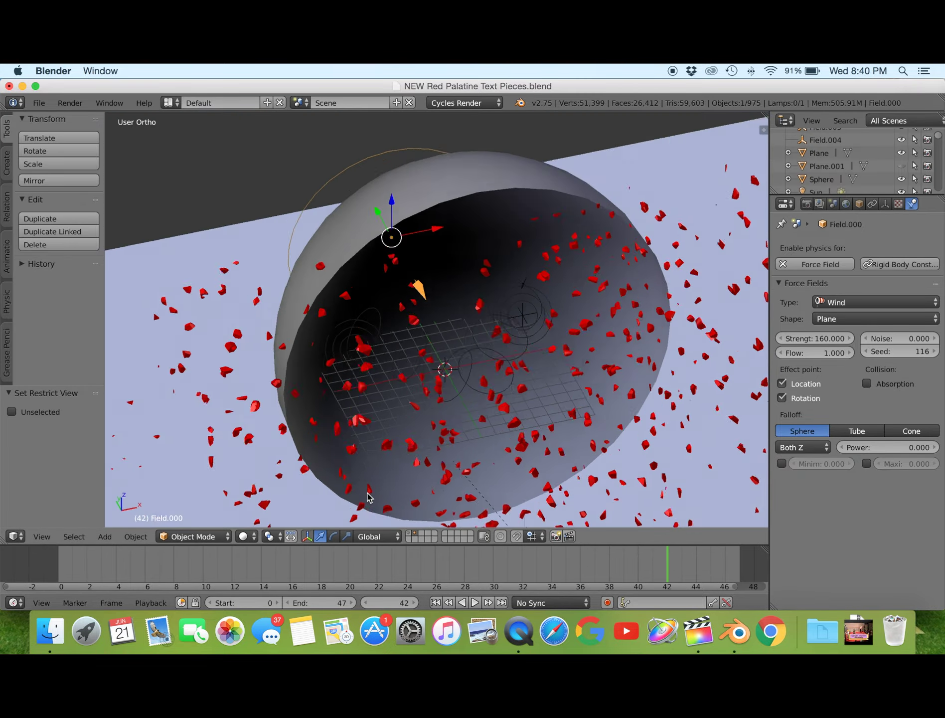
scroll(369, 495, up, 2)
scroll(368, 497, down, 3)
key(shift+Left)
mouse_move(538, 429)
middle_down()
mouse_move(601, 346)
mouse_move(536, 429)
middle_up()
scroll(536, 429, up, 4)
key(Escape)
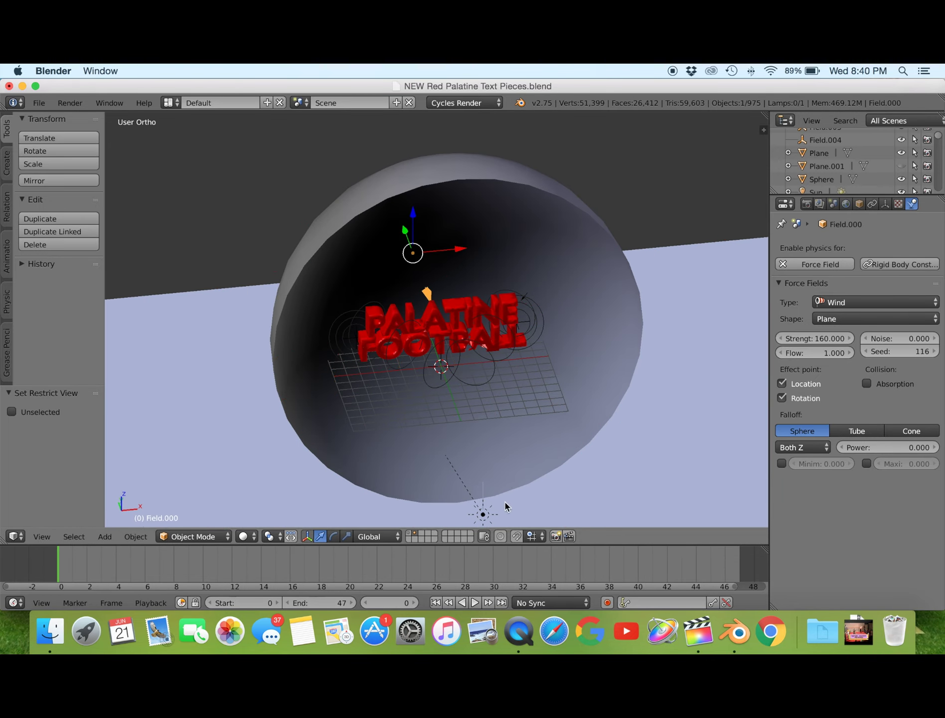
key(KP_1)
Set the render output folder to the 4TB hard drive
click(806, 204)
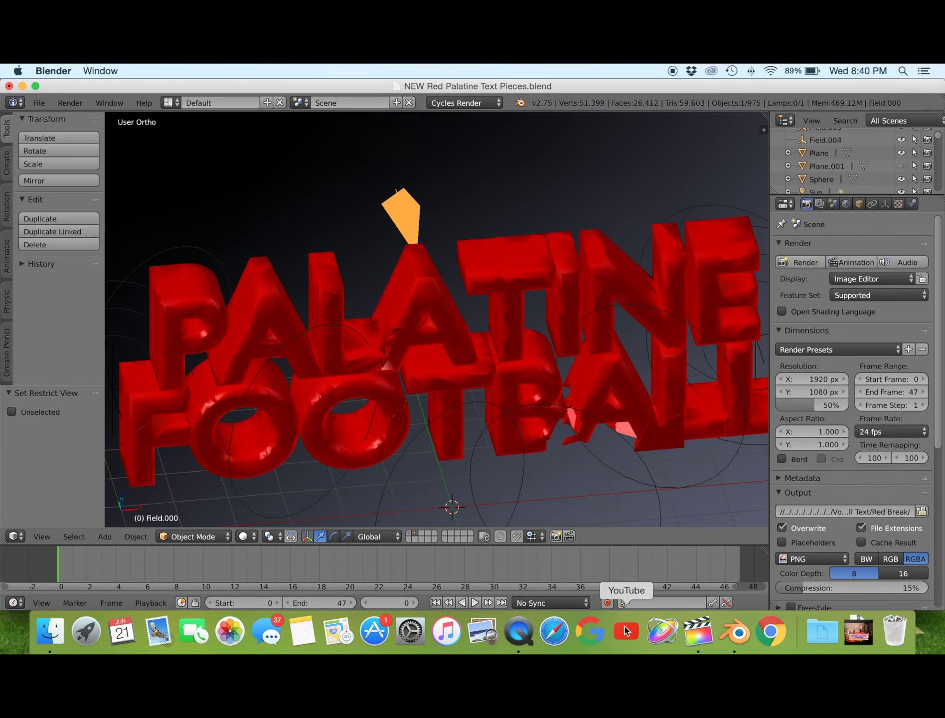
scroll(536, 393, down, 2)
scroll(848, 374, down, 8)
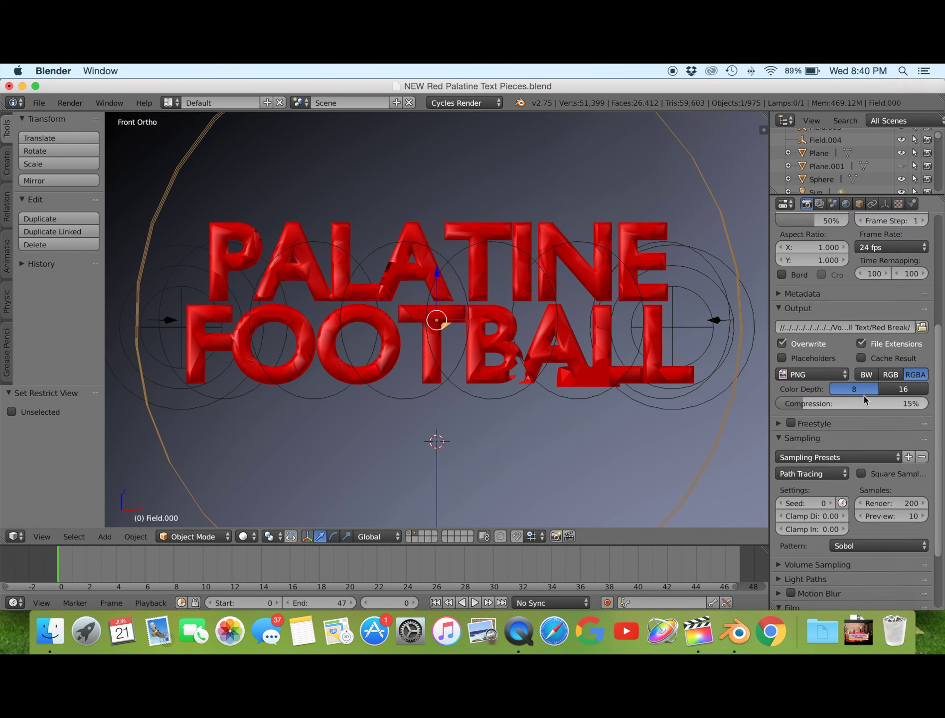
scroll(847, 373, down, 1)
click(919, 302)
click(917, 138)
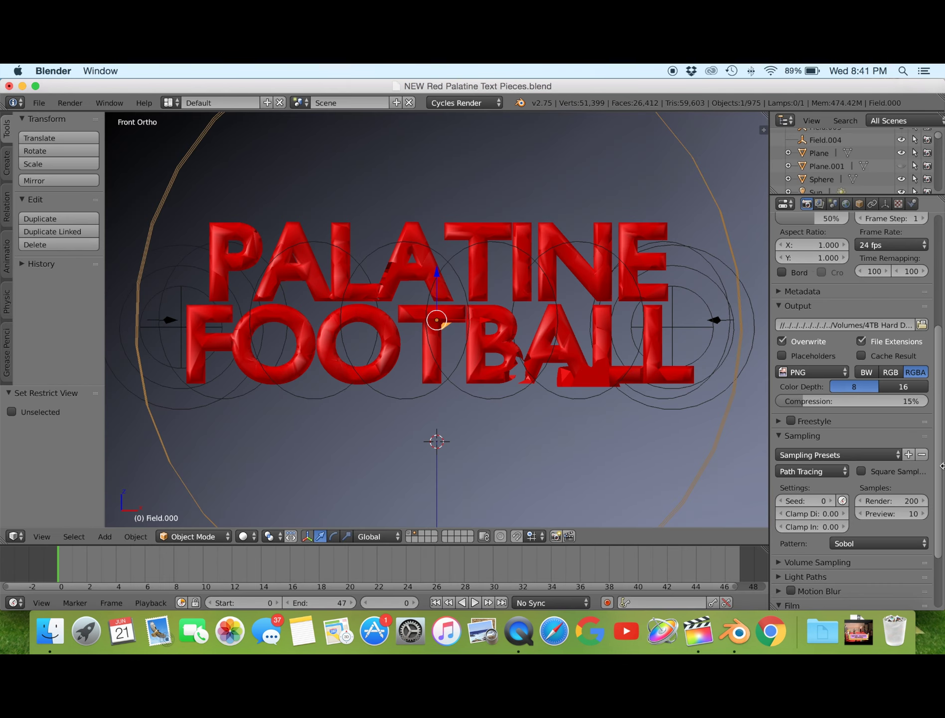
Start the Cycles render of frame 0
scroll(866, 435, down, 2)
key(Return)
scroll(847, 349, up, 10)
click(799, 255)
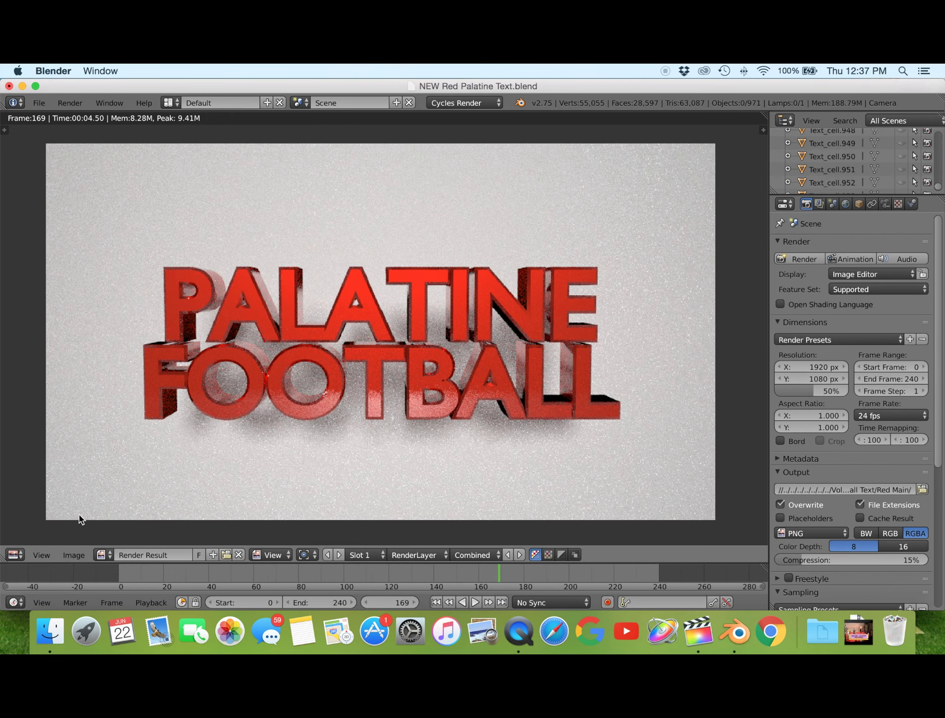
Turn the render result area into a 3D View and select Text.001
click(15, 553)
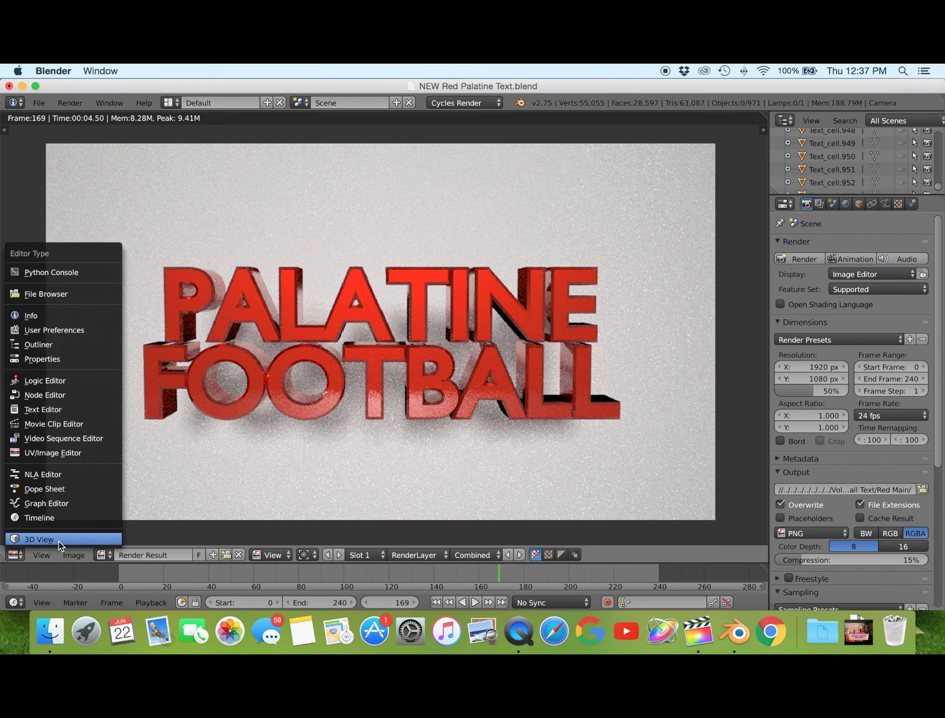
click(40, 540)
right_click(471, 354)
scroll(430, 367, up, 2)
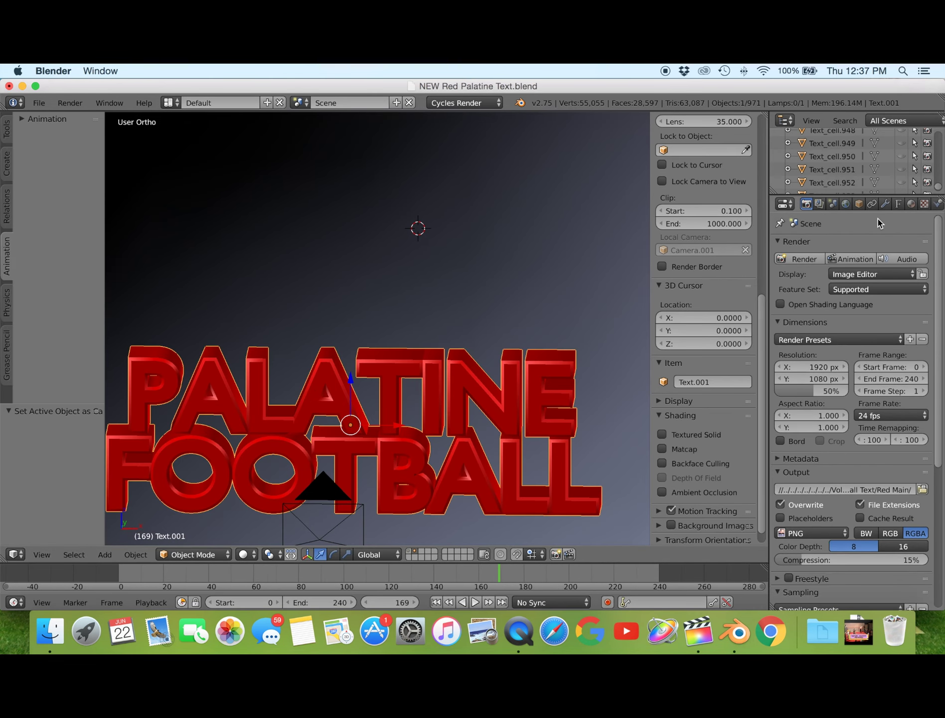
Add a new green material slot to the text and remove the RED slot
click(910, 203)
click(933, 244)
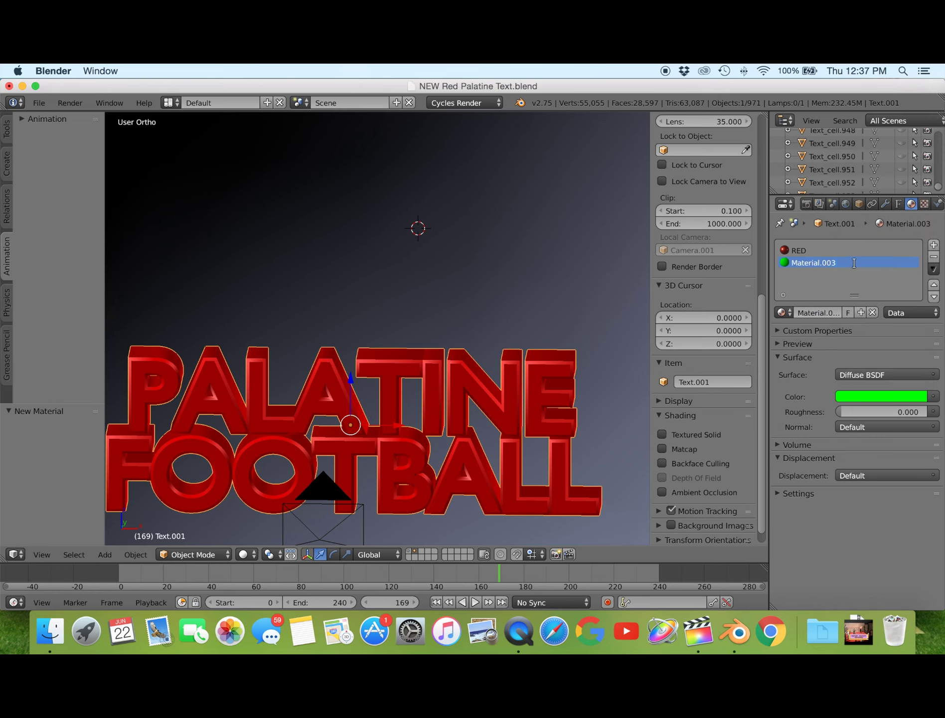
click(922, 257)
Preview the green text in Rendered viewport shading
click(247, 554)
click(271, 479)
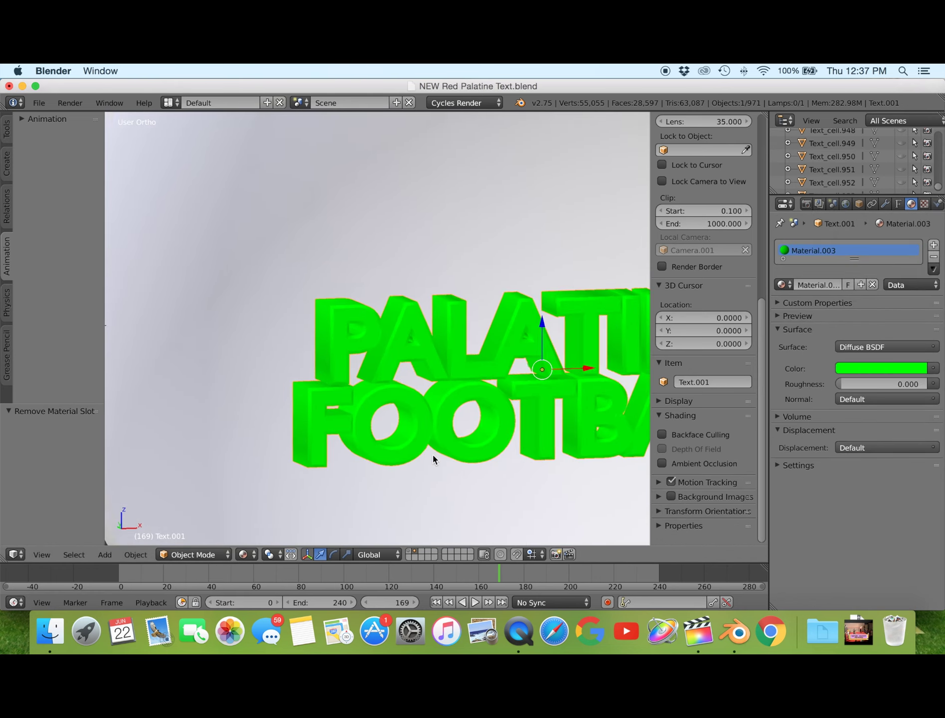
scroll(434, 459, down, 3)
scroll(434, 458, down, 3)
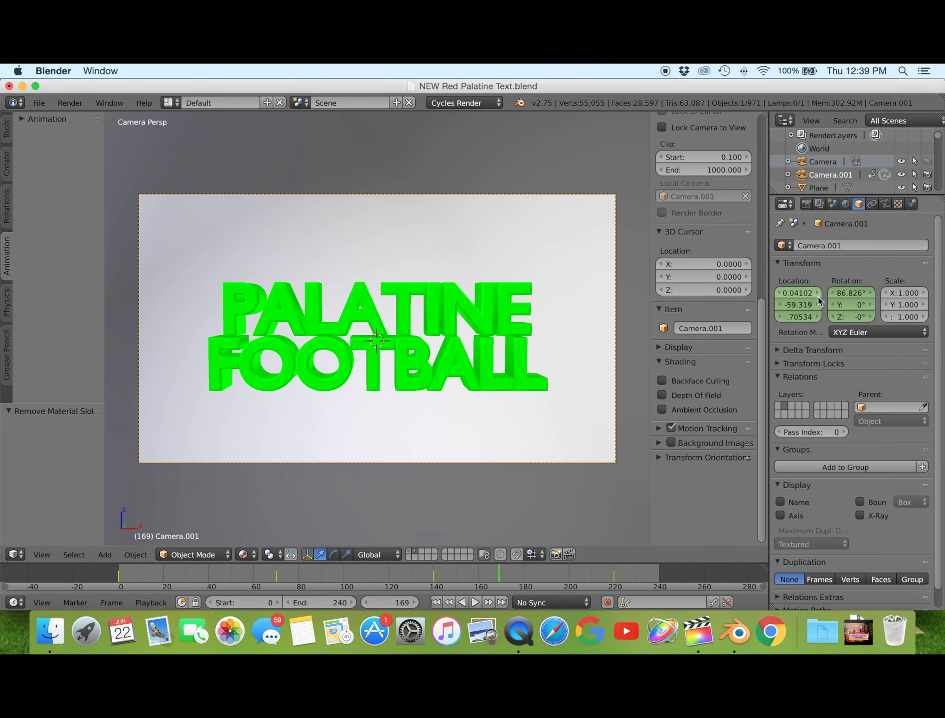
Add a new camera, make it active, look through it and lock it to the view
key(KP_0)
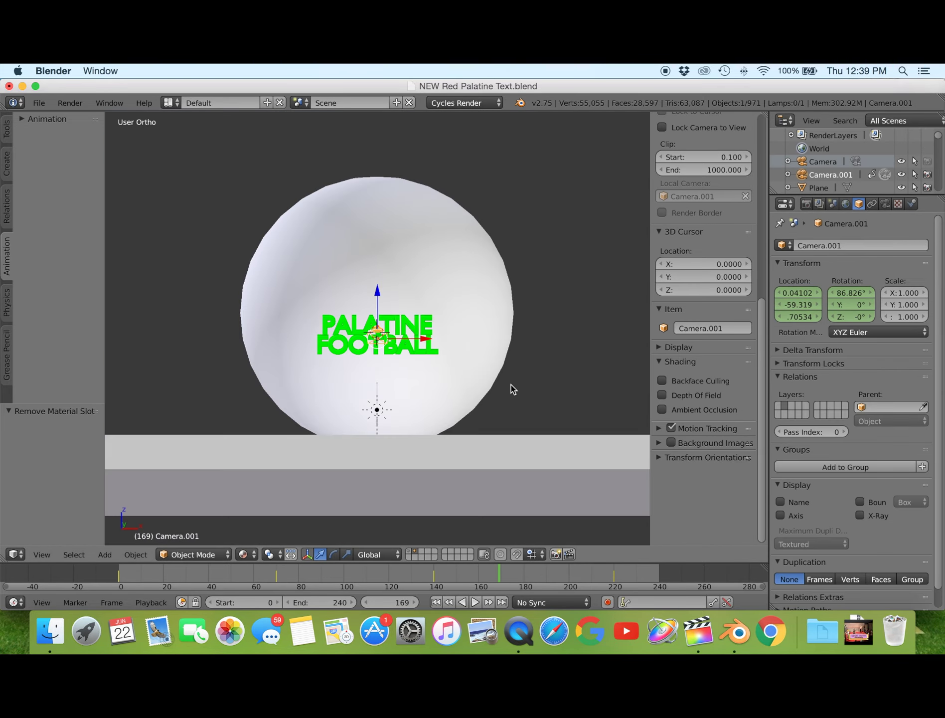
key(a)
key(shift+a)
click(394, 462)
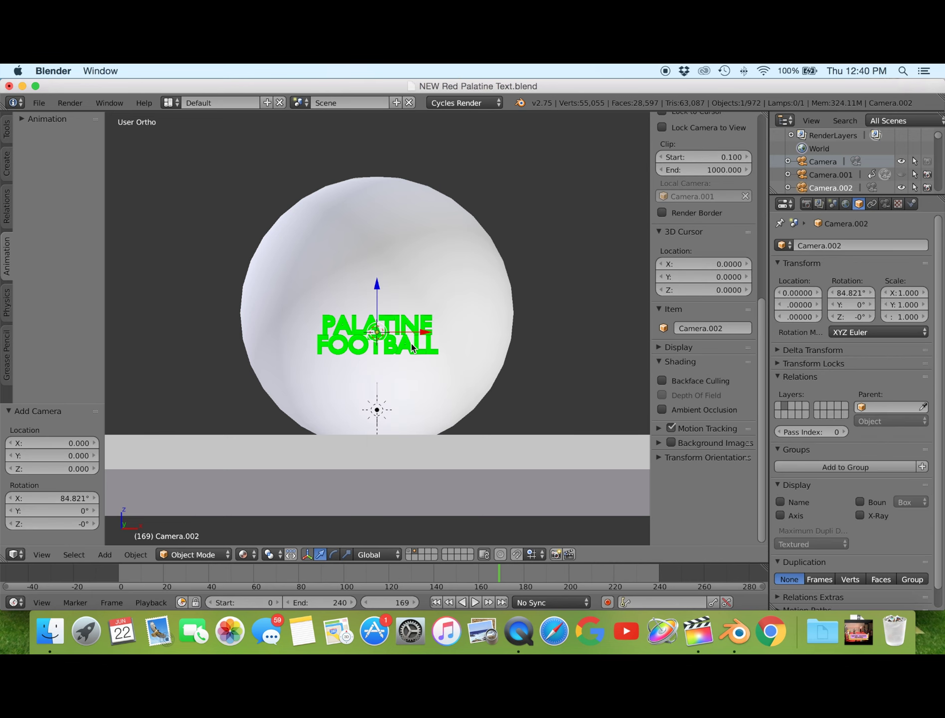
key(ctrl+KP_0)
scroll(684, 325, up, 5)
click(662, 367)
scroll(443, 377, down, 6)
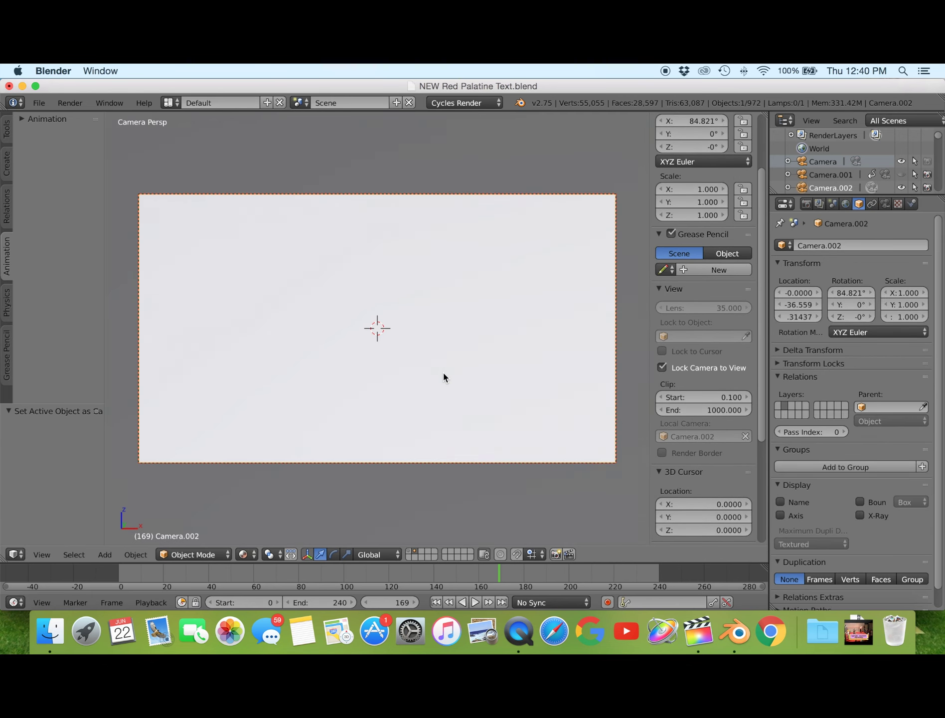
Set the new camera's Y rotation to -90°
text(90)
key(Return)
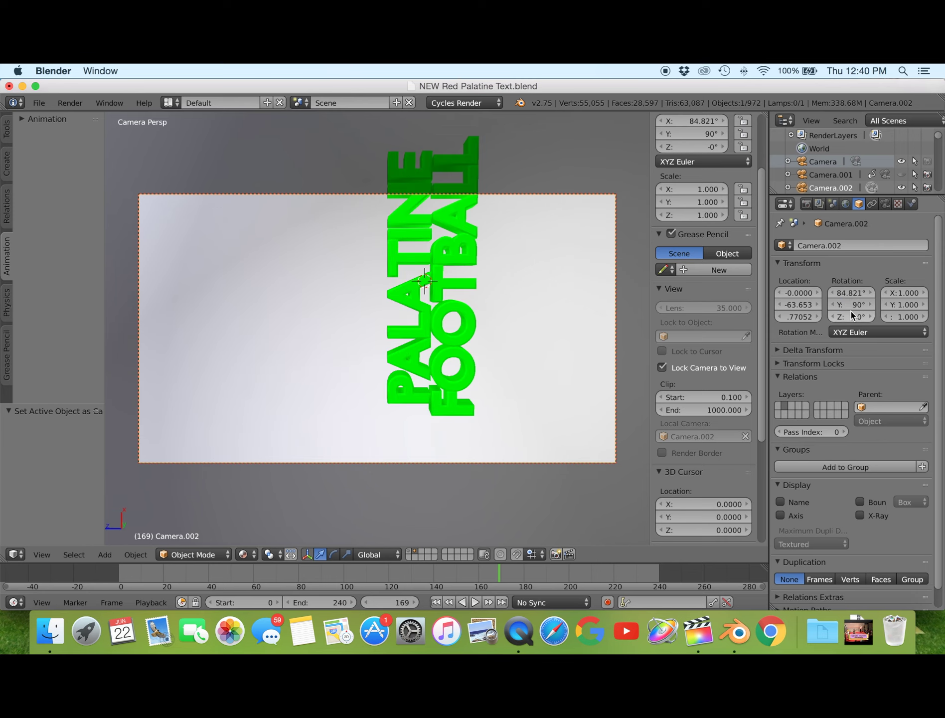
key(Return)
key(ctrl+z)
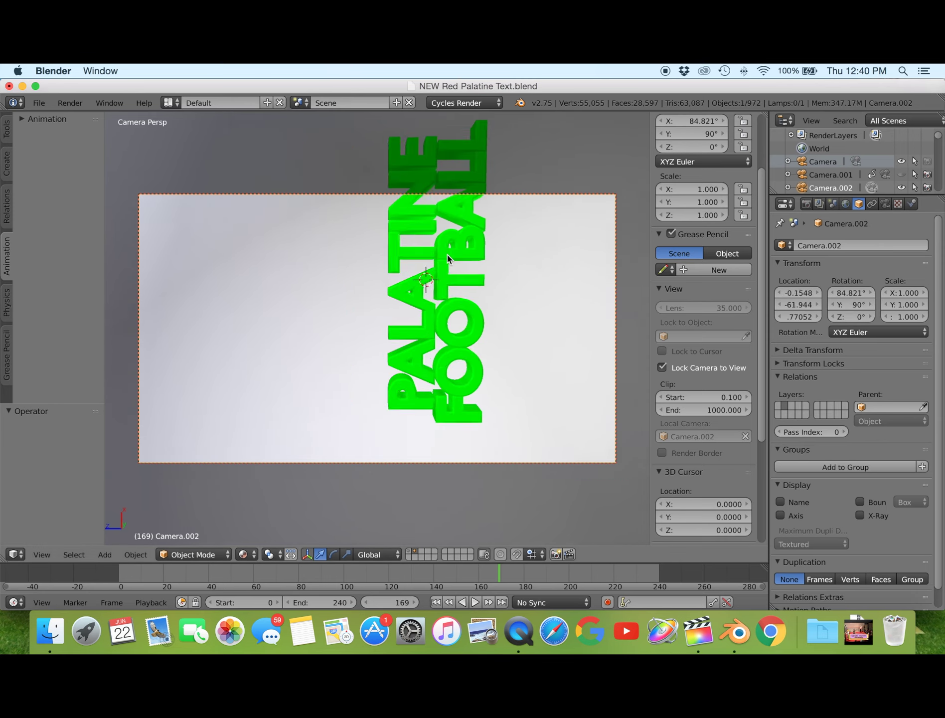
scroll(454, 259, up, 4)
text(-)
key(Return)
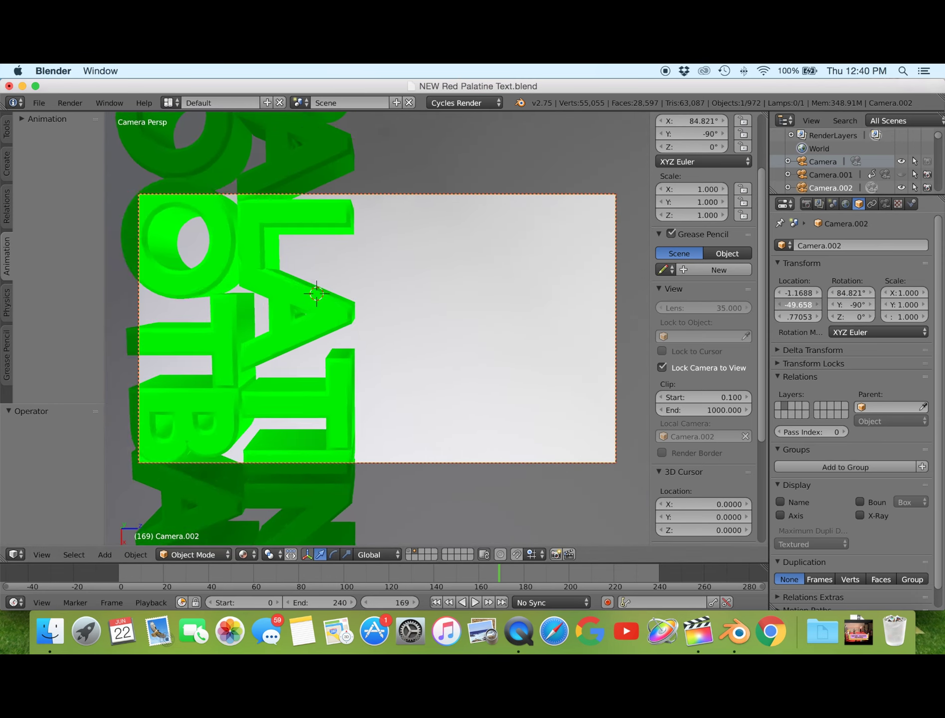
Reframe the camera sideways across the green text letters, keeping the -90° Y rotation
scroll(377, 329, up, 4)
middle_drag(377, 329, 349, 349)
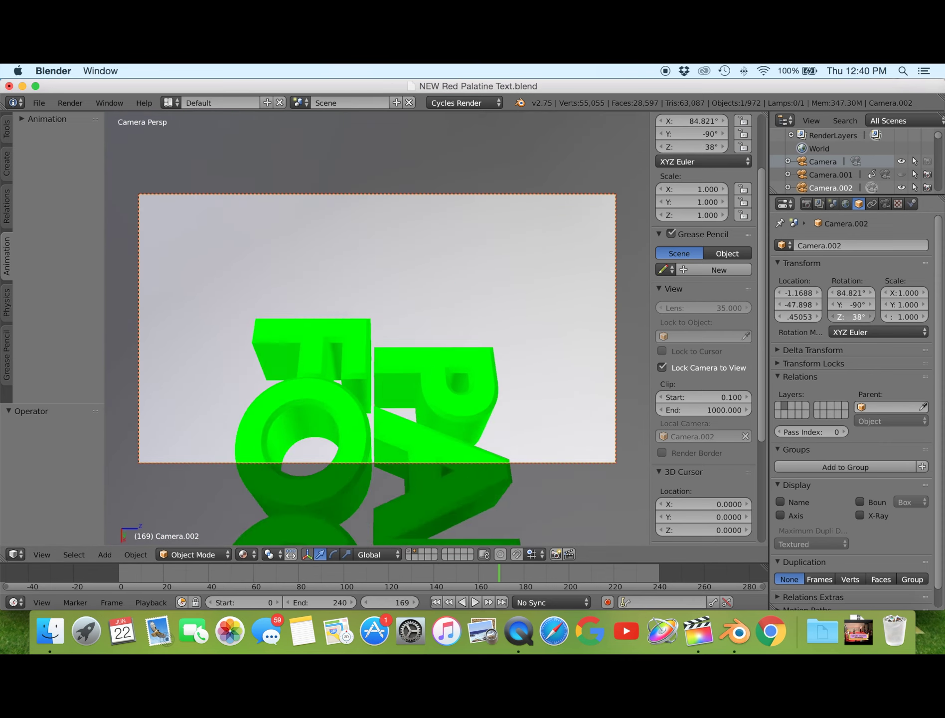
scroll(378, 328, up, 3)
key(ctrl+z)
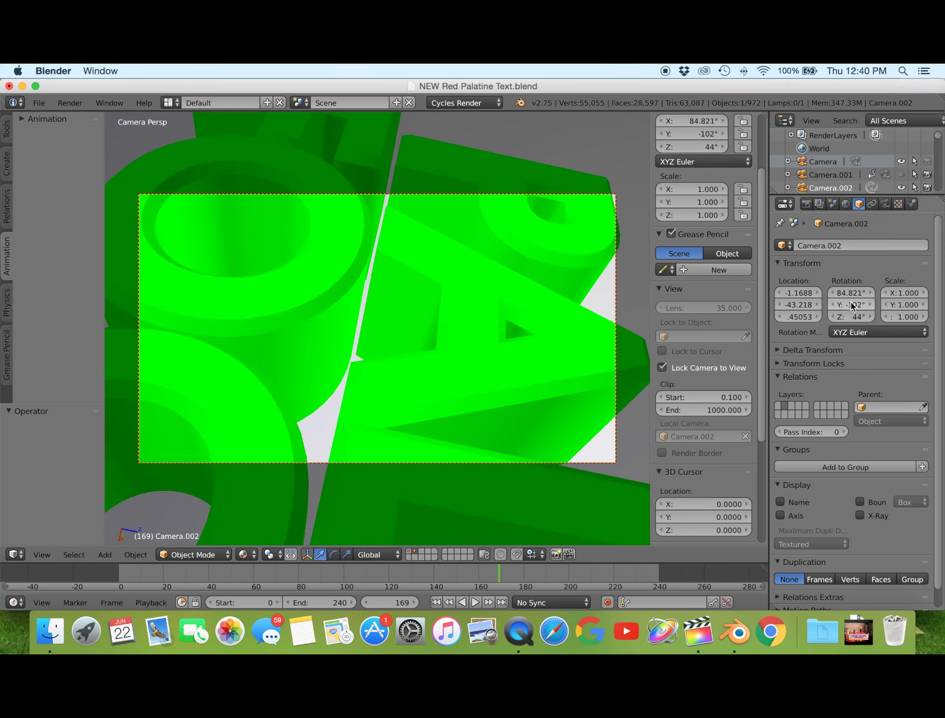
key(ctrl+z)
text(-)
key(Return)
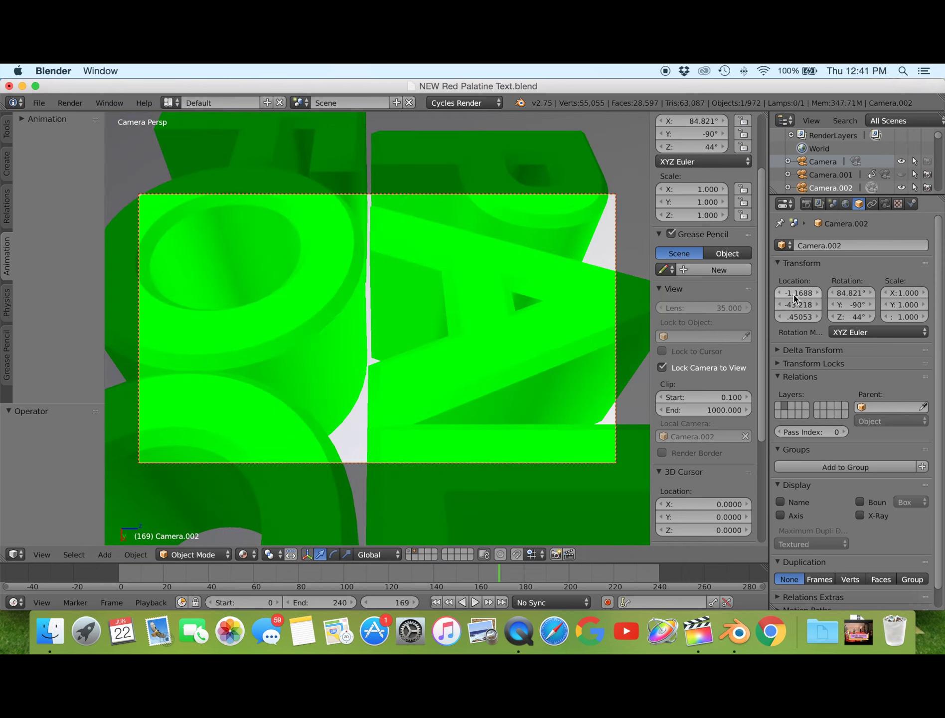
mouse_move(795, 298)
mouse_down()
mouse_move(783, 299)
mouse_move(838, 308)
mouse_move(870, 293)
mouse_up()
mouse_move(798, 293)
mouse_down()
mouse_move(847, 293)
mouse_move(827, 292)
mouse_up()
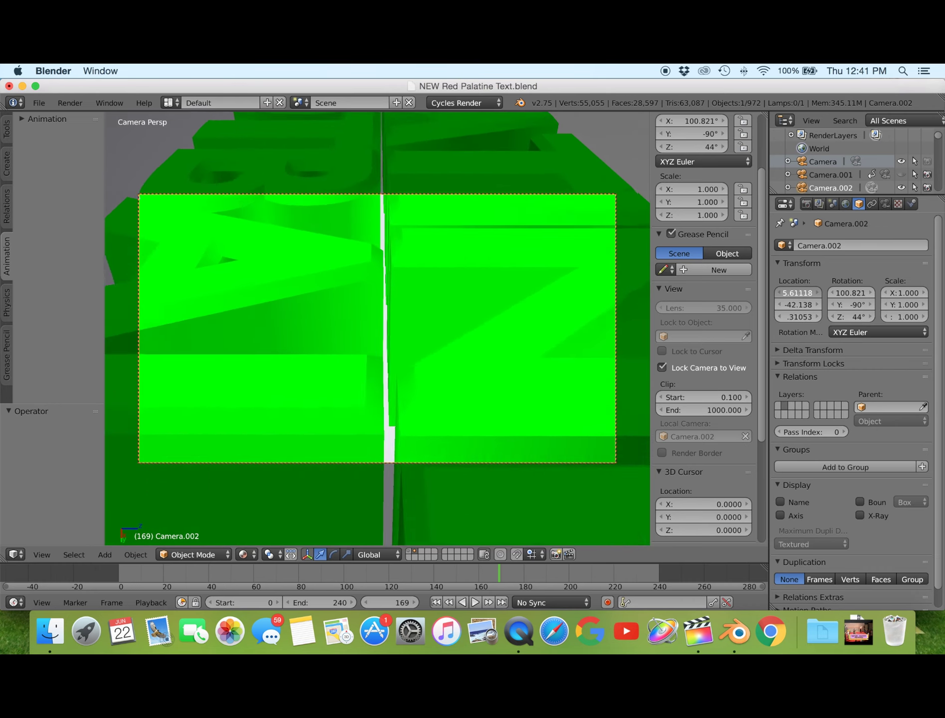
Render frame 169 from Camera.002 as a test from the Render properties
click(806, 203)
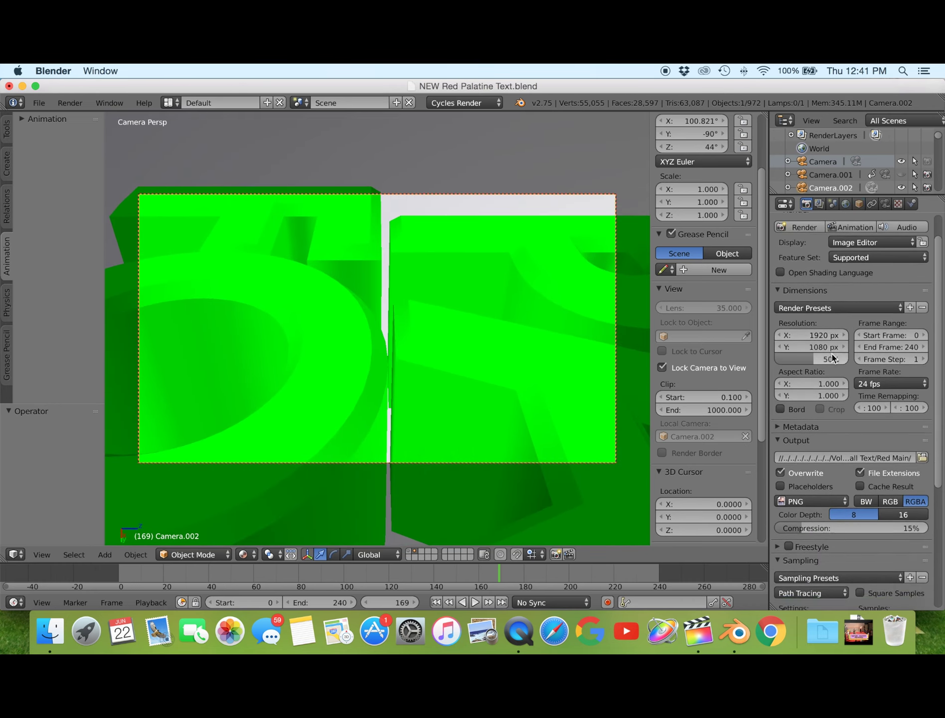
click(803, 259)
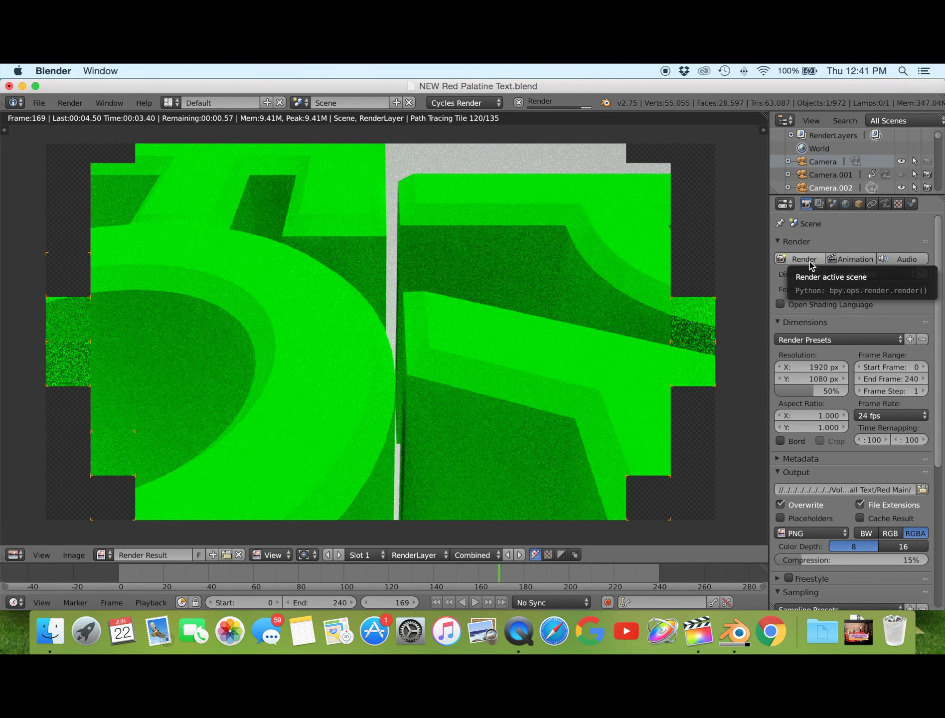
scroll(276, 465, down, 4)
scroll(275, 464, up, 3)
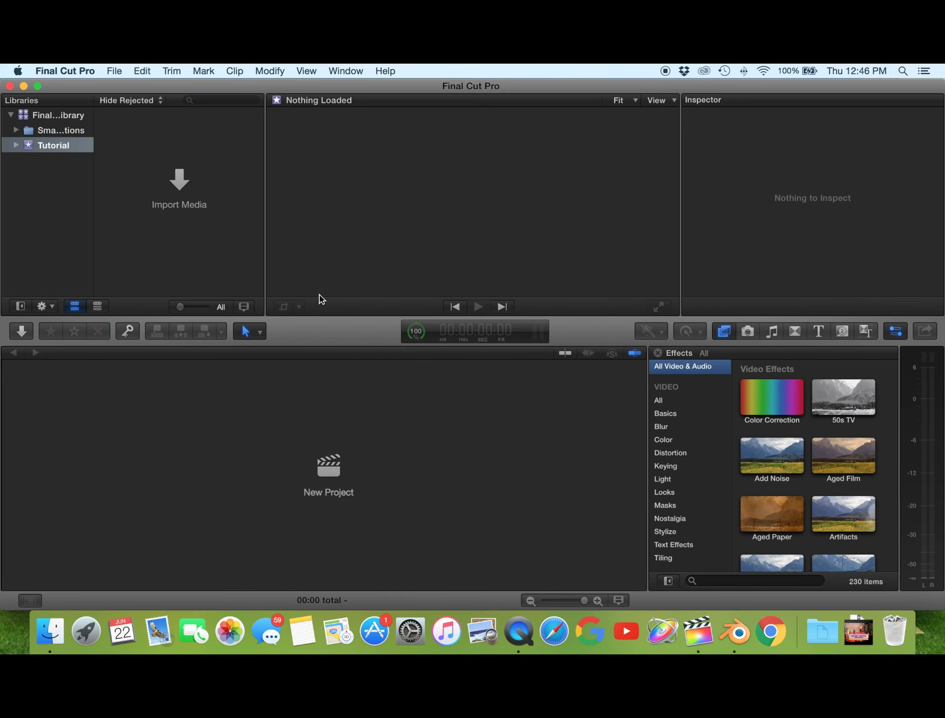
Create the Text Tutorial project, put TextAnimation.mov at the timeline start and preview it full screen
key(super+n)
text(Text Tutorial)
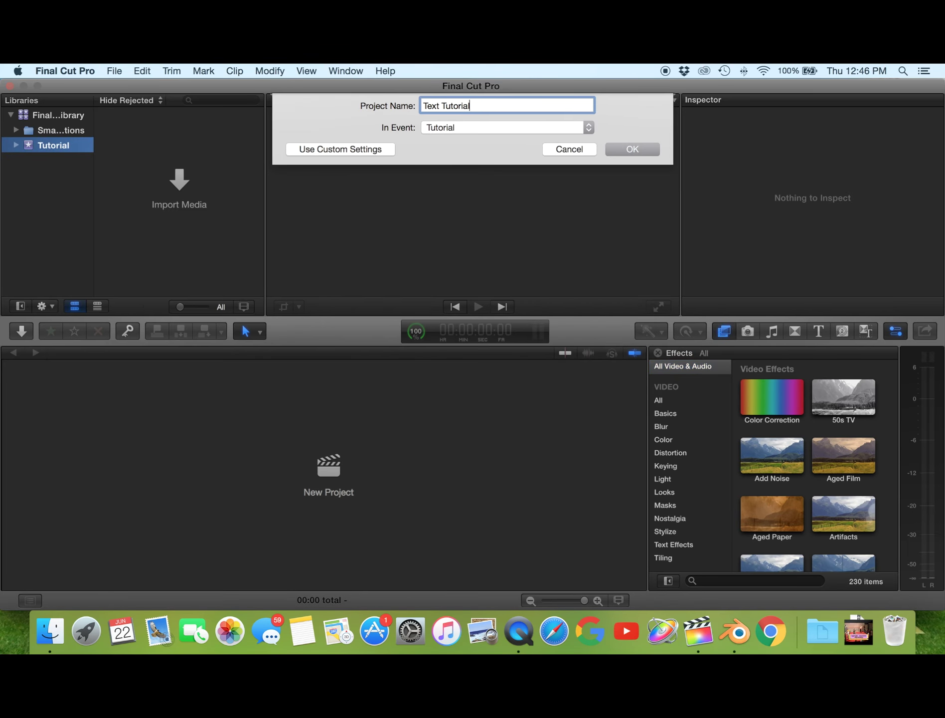
key(Return)
click(50, 631)
click(338, 152)
drag(338, 152, 28, 373)
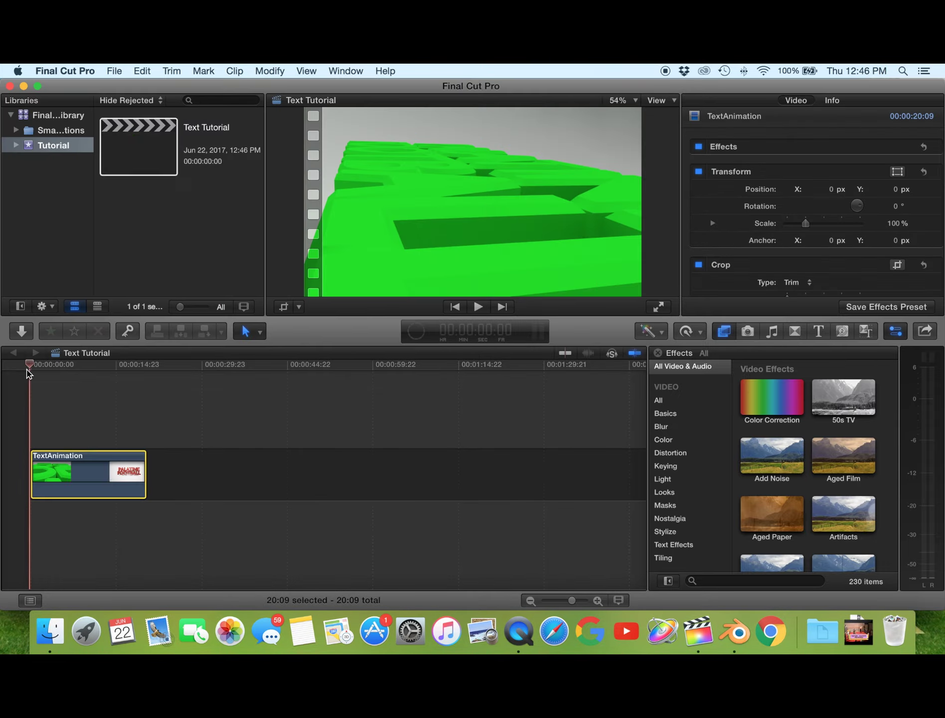
click(657, 308)
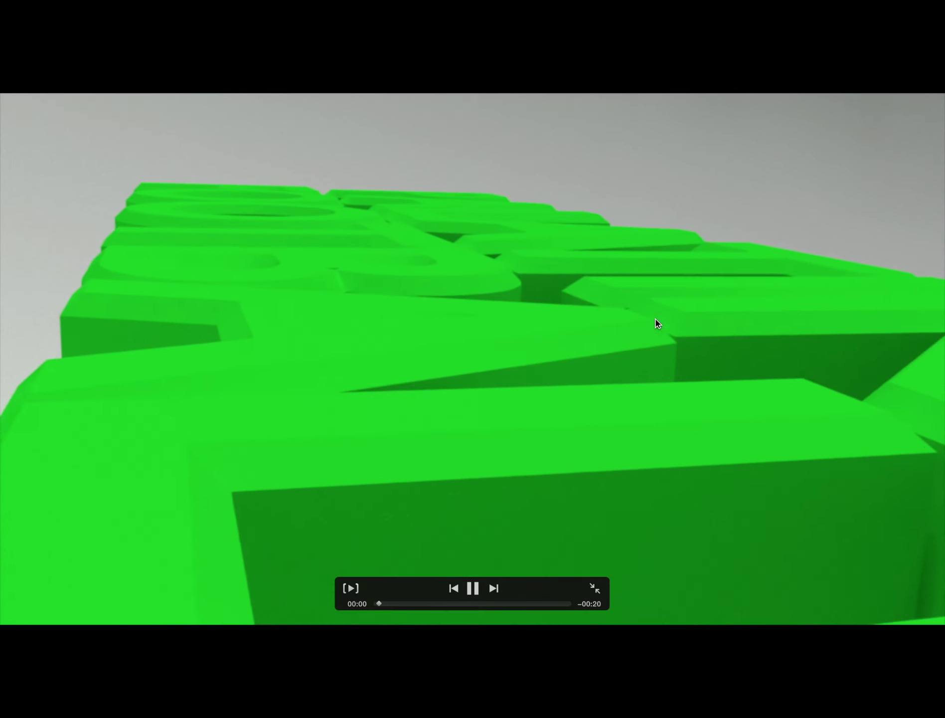
key(Escape)
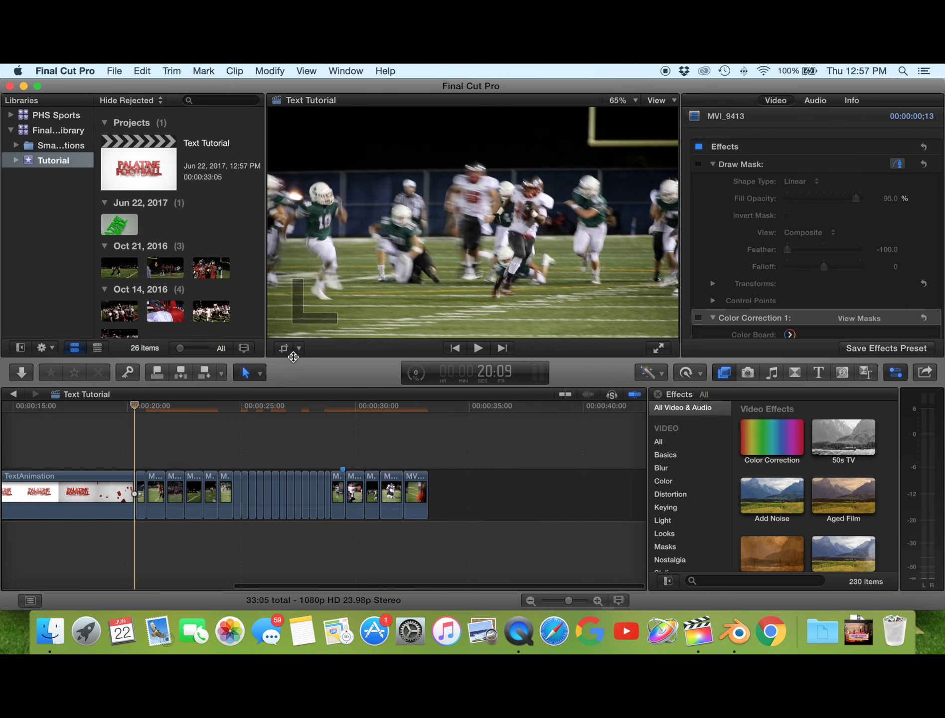
Check the background tasks and play through the football clips after the intro
click(423, 371)
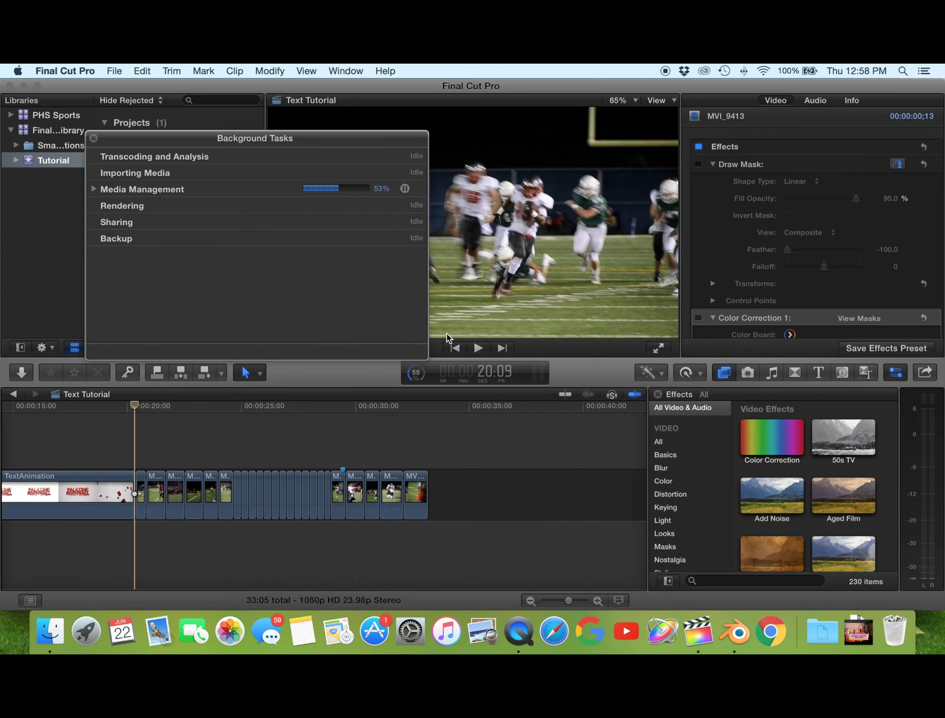
click(93, 139)
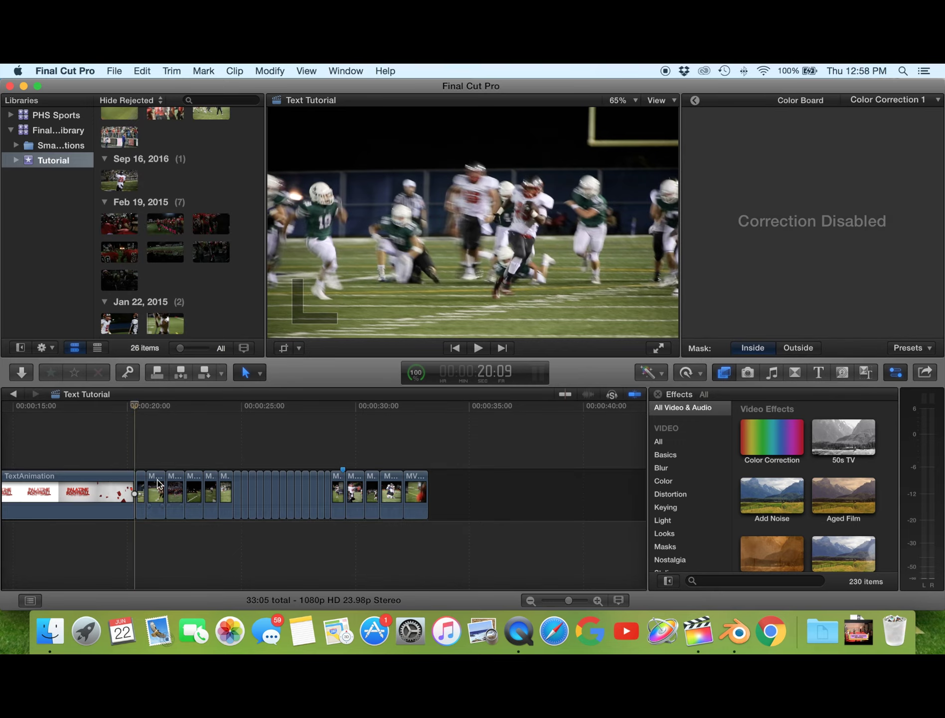
key(space)
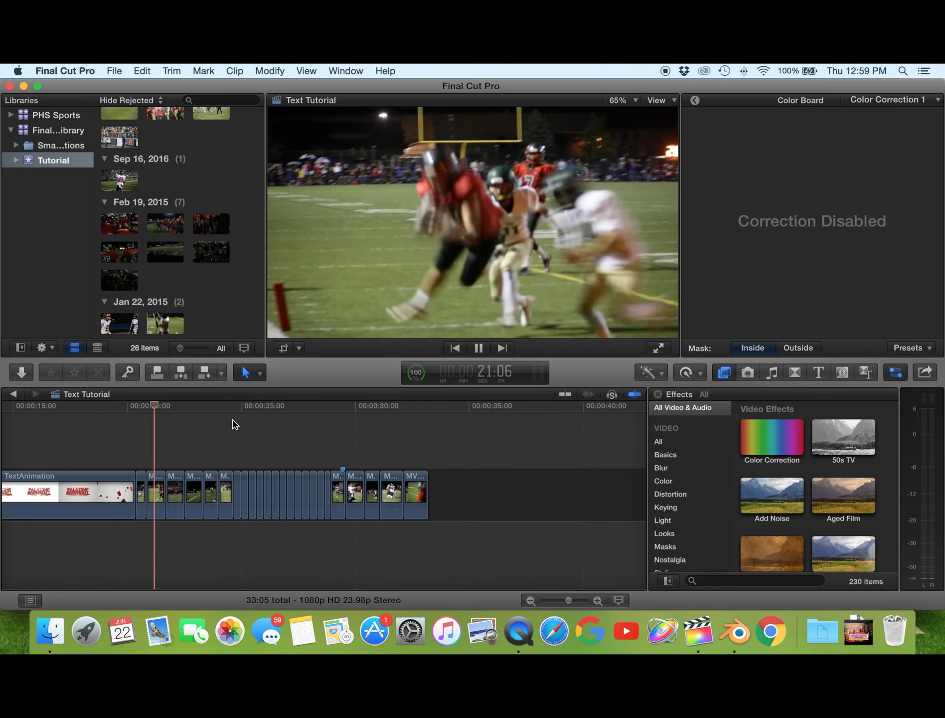
click(136, 405)
key(space)
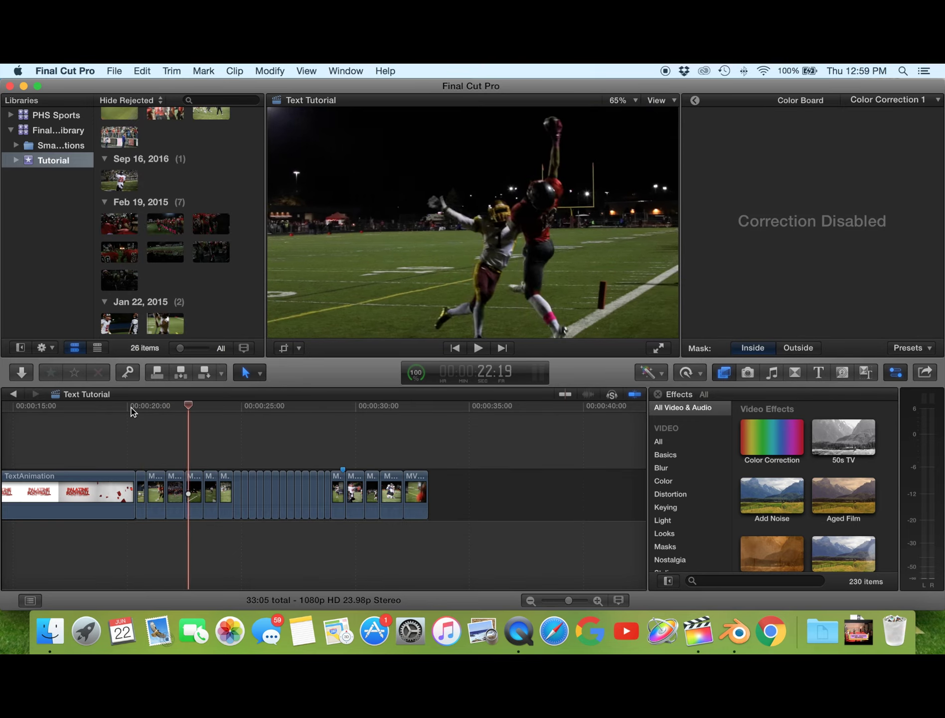
key(space)
click(167, 406)
key(space)
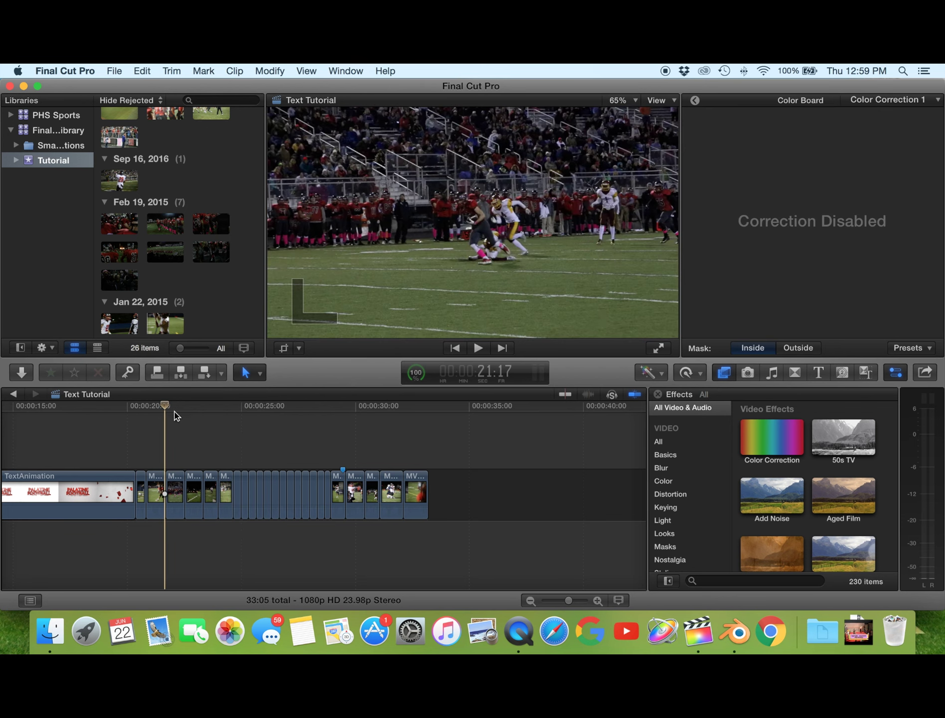
key(Up)
Drag MVI_9793, MVI_0079 and other football clips down into a connected lane
drag(362, 480, 164, 548)
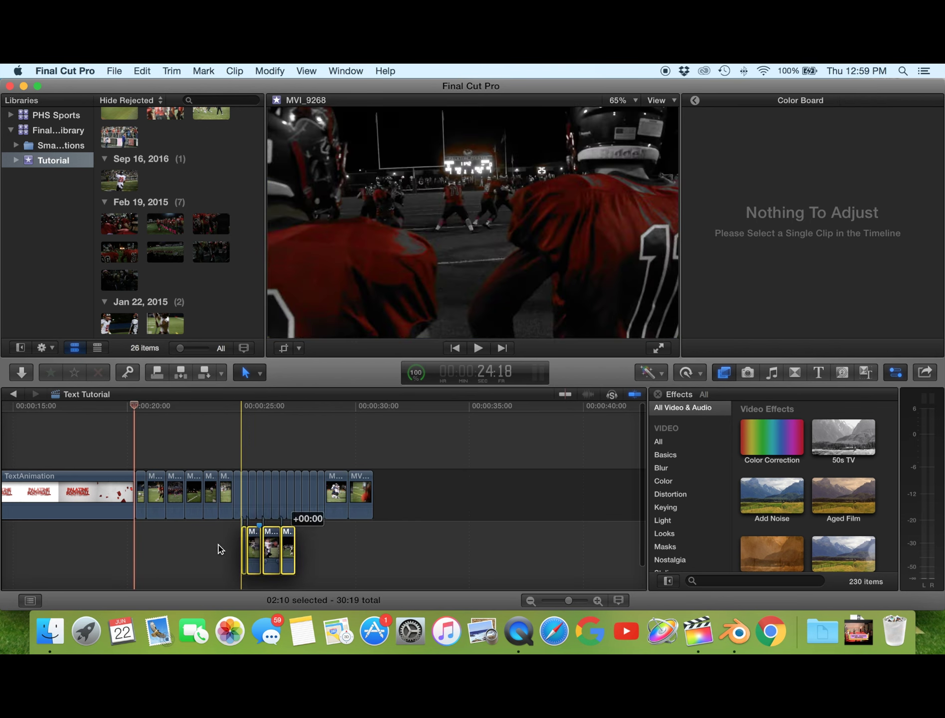
drag(477, 493, 386, 548)
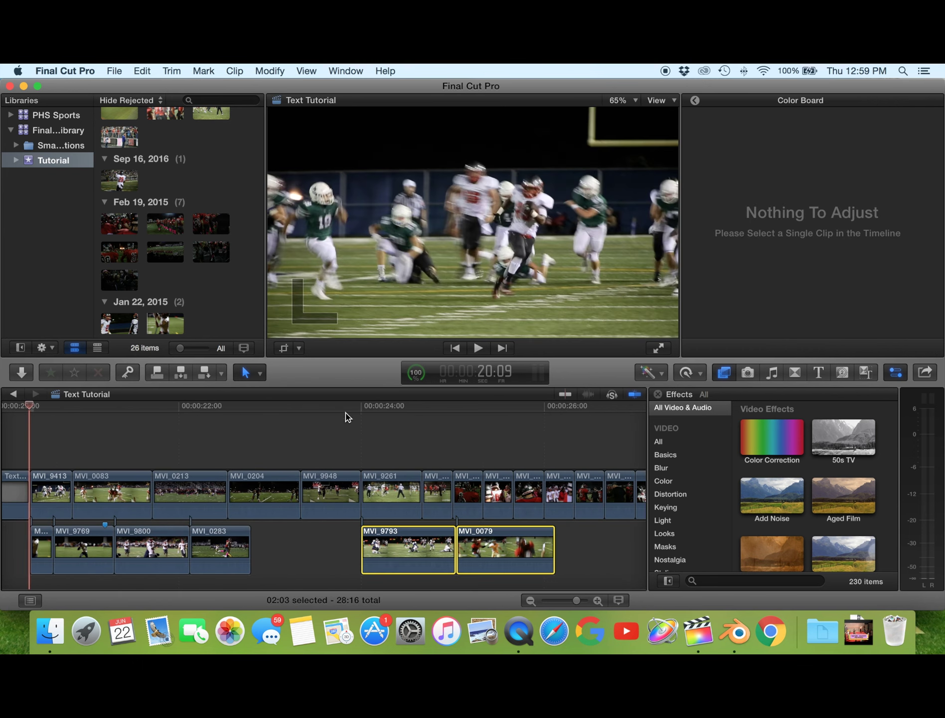
drag(371, 426, 244, 424)
key(super+minus)
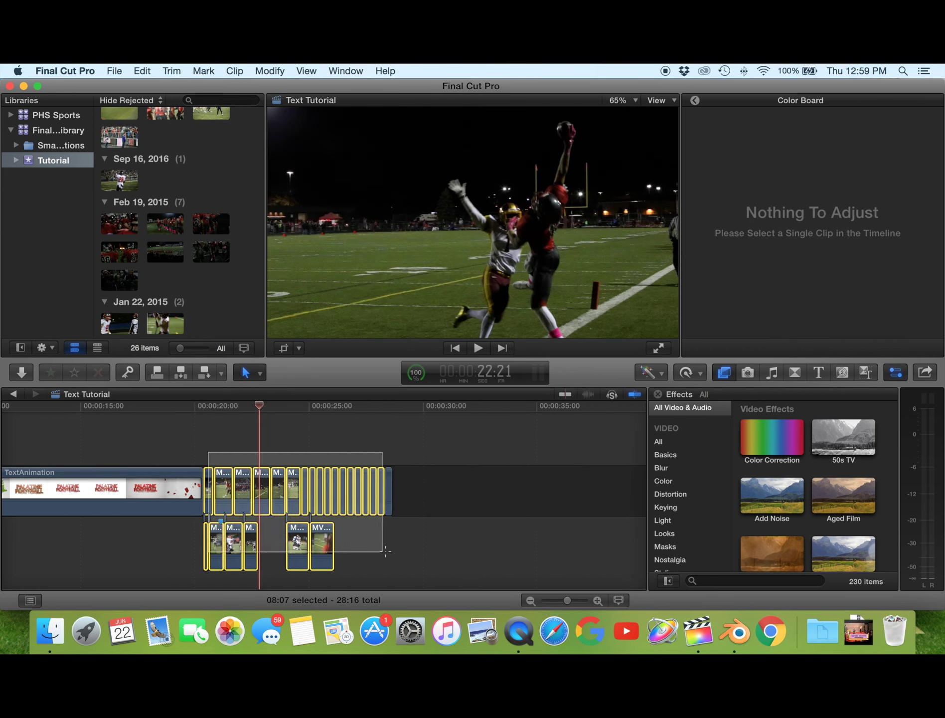
click(144, 71)
click(264, 255)
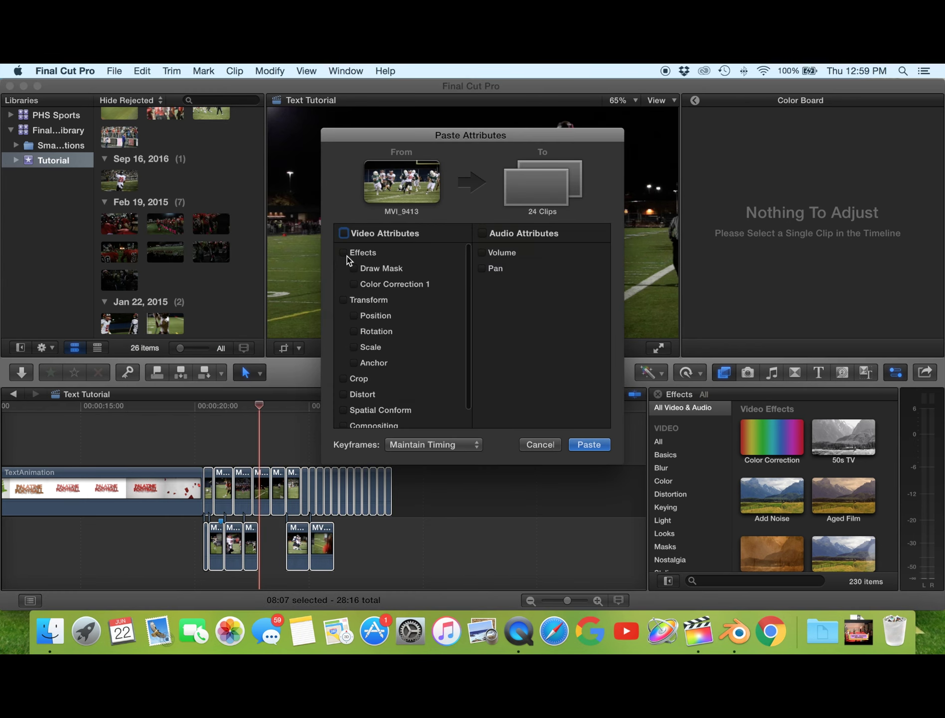
Paste MVI_9413's mask and color correction onto the 24 football clips and review playback
click(589, 444)
click(463, 423)
key(space)
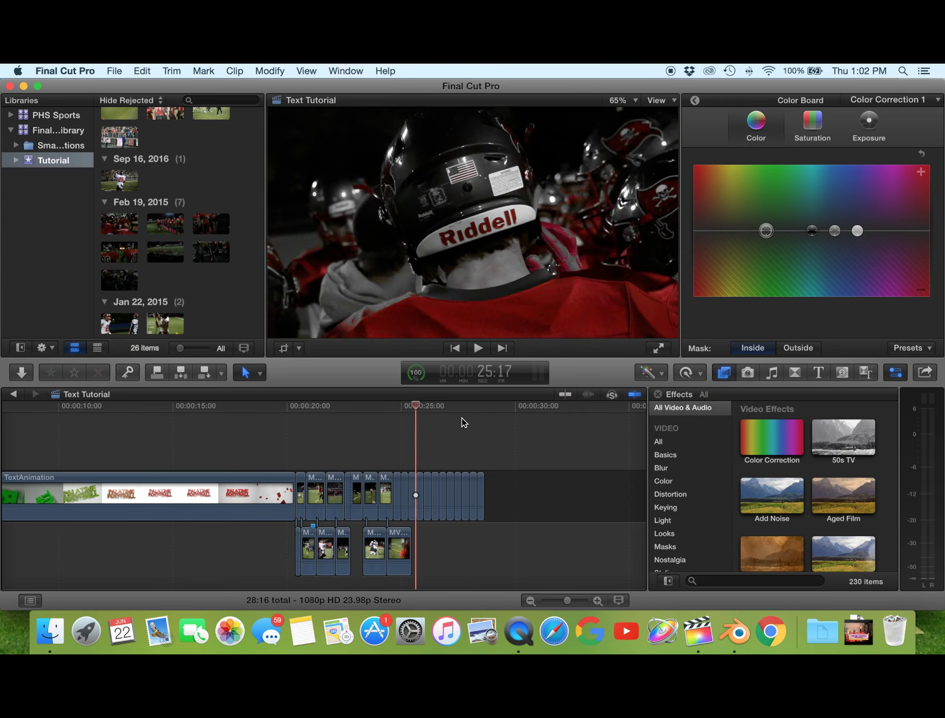
click(294, 422)
key(super+equal)
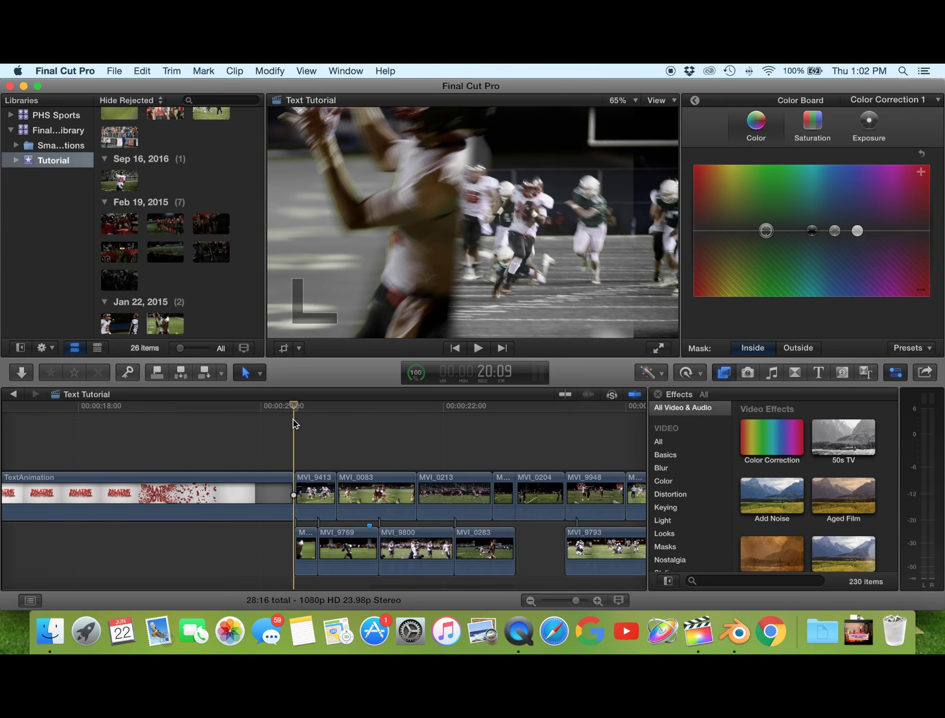
key(super+minus)
Marquee-select all football clips and combine them into the compound clip Text Tutorial Clip
drag(124, 448, 213, 522)
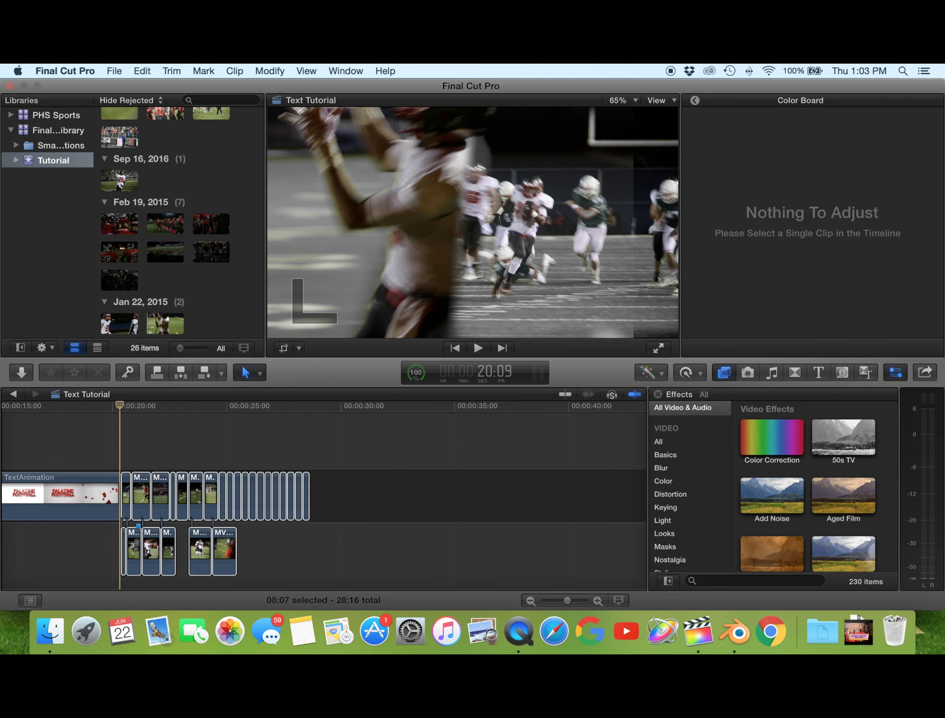
key(alt+g)
key(super+9)
key(super+9)
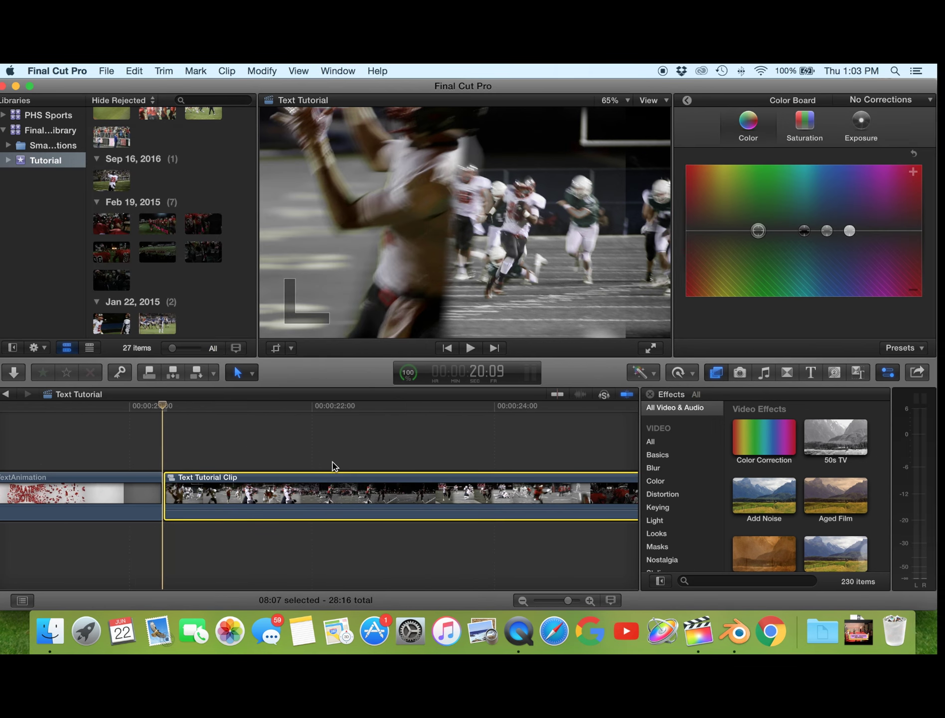
Place Text Tutorial Clip under TextAnimation at the start and paste a second copy after it
key(space)
click(555, 602)
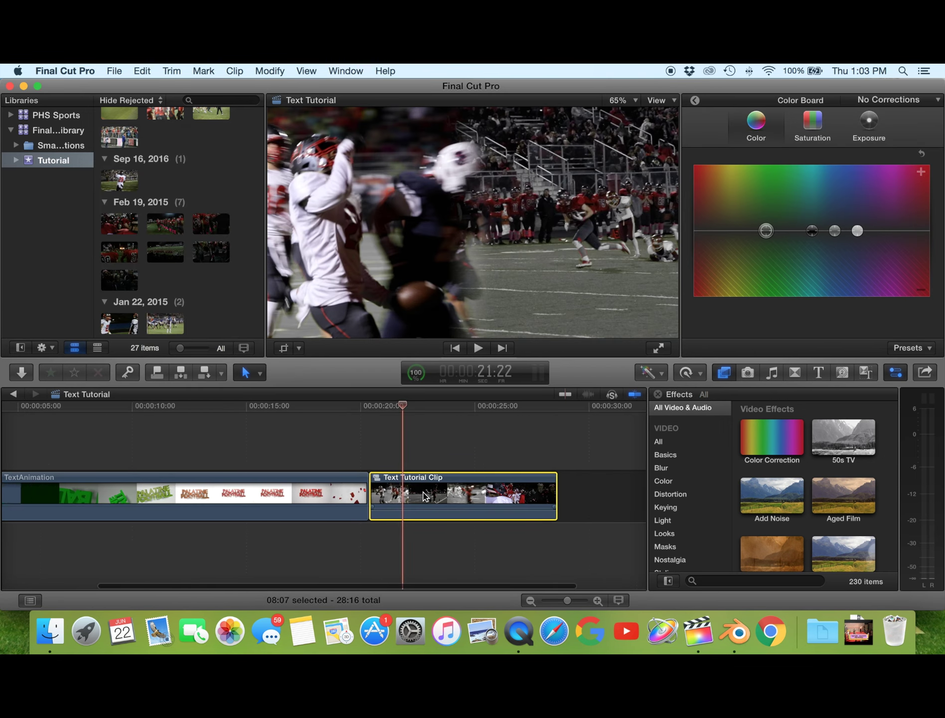
drag(421, 498, 55, 549)
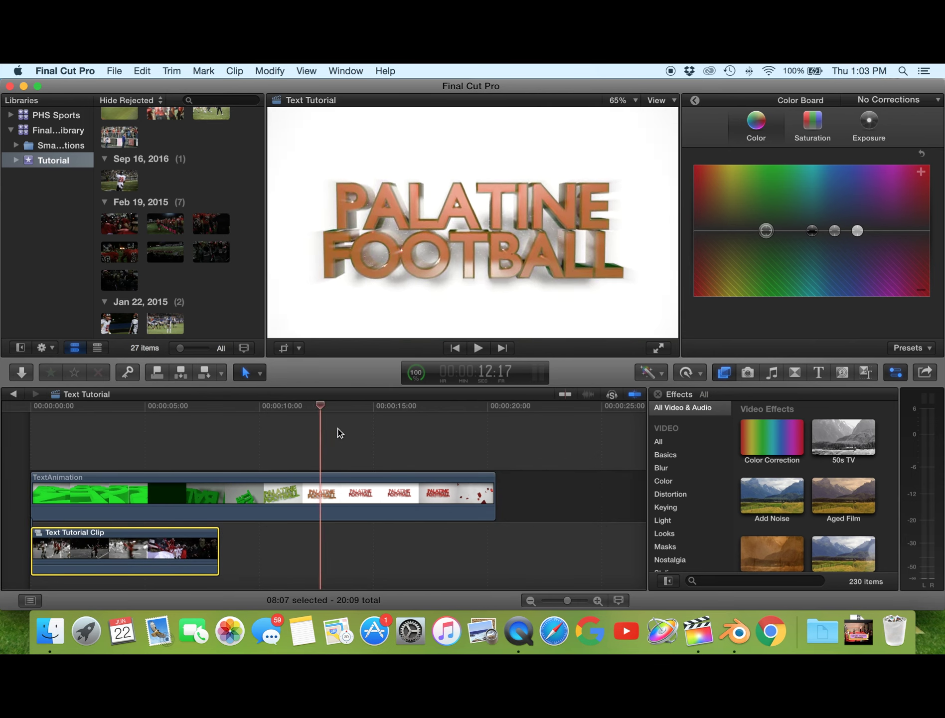
key(super+c)
key(super+v)
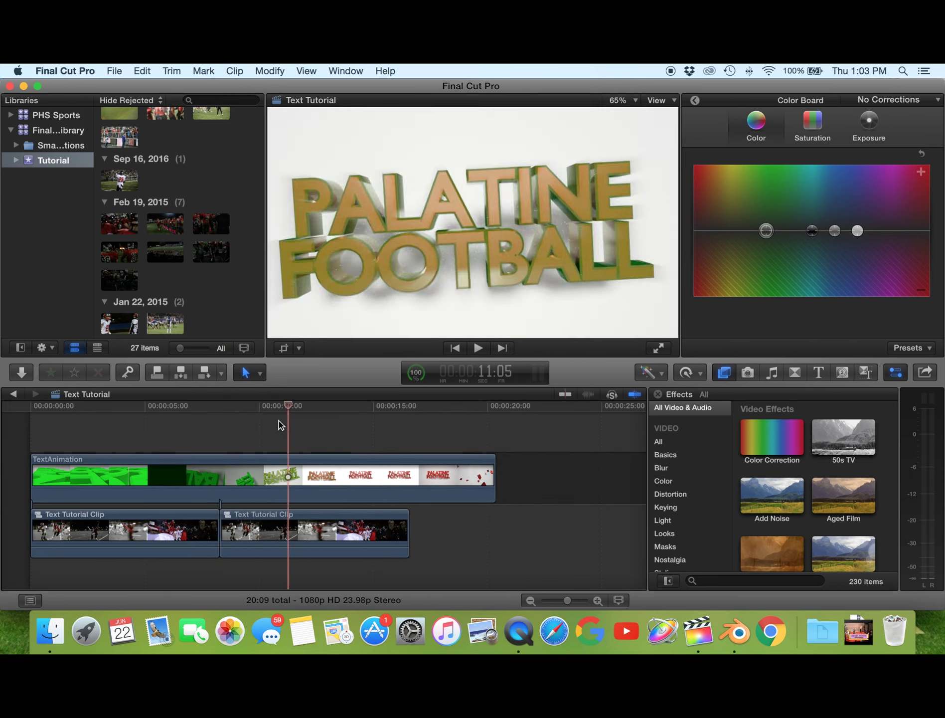
click(93, 471)
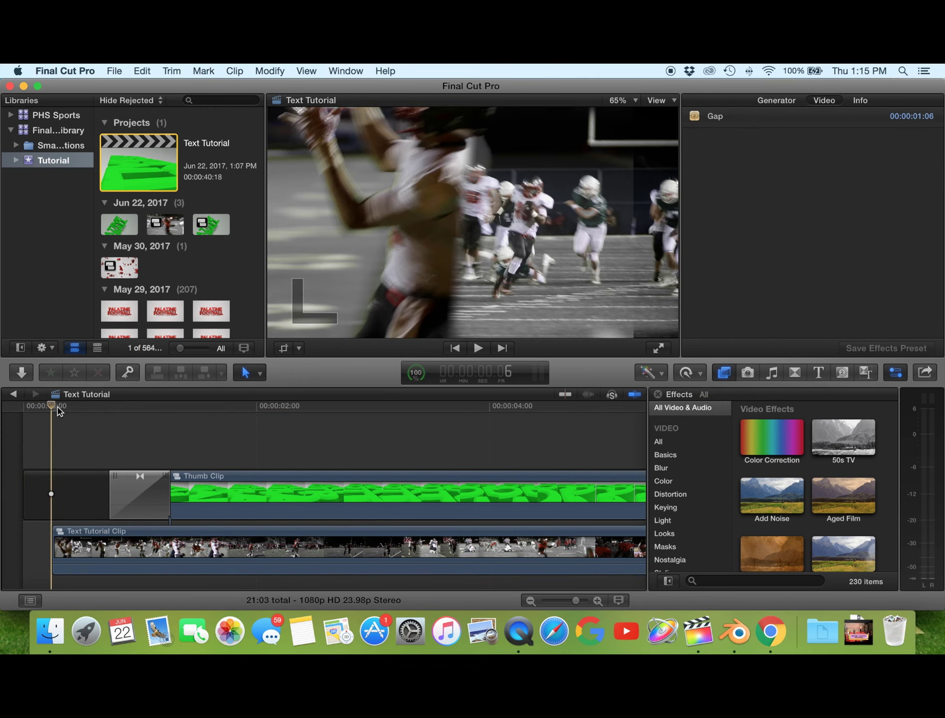
key(l)
key(l)
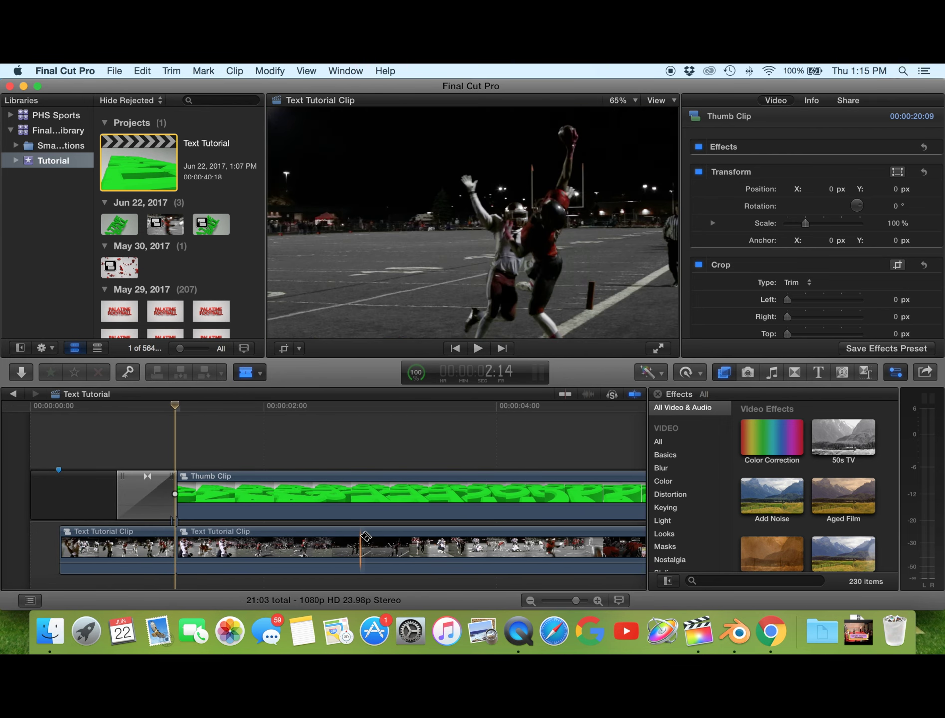
Move the football clip copies after Thumb Clip and nudge Background Clip 1 toward the start
click(348, 416)
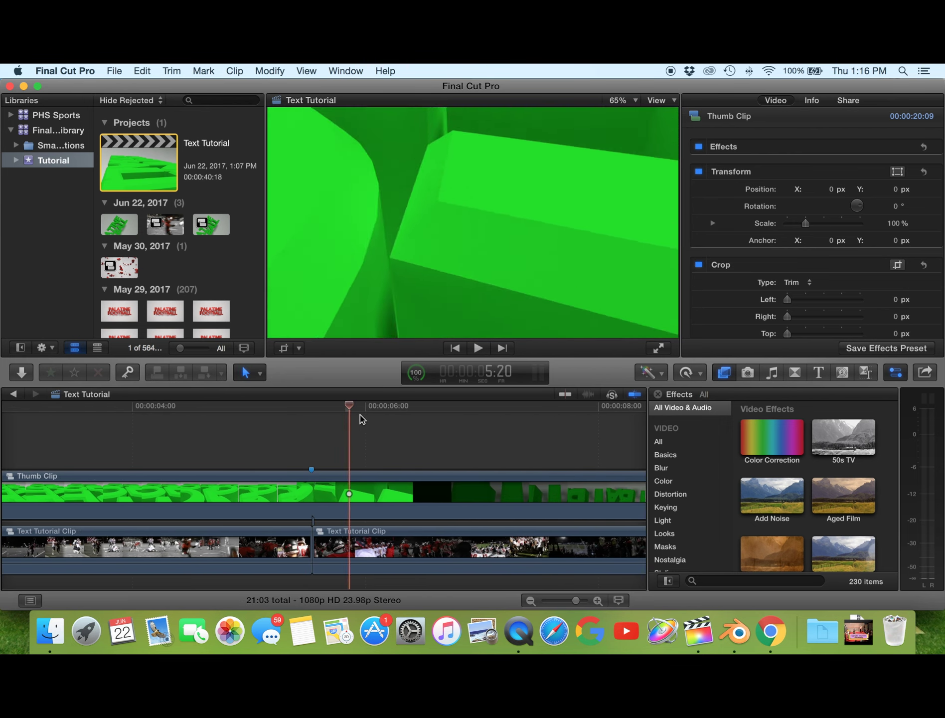
key(super+minus)
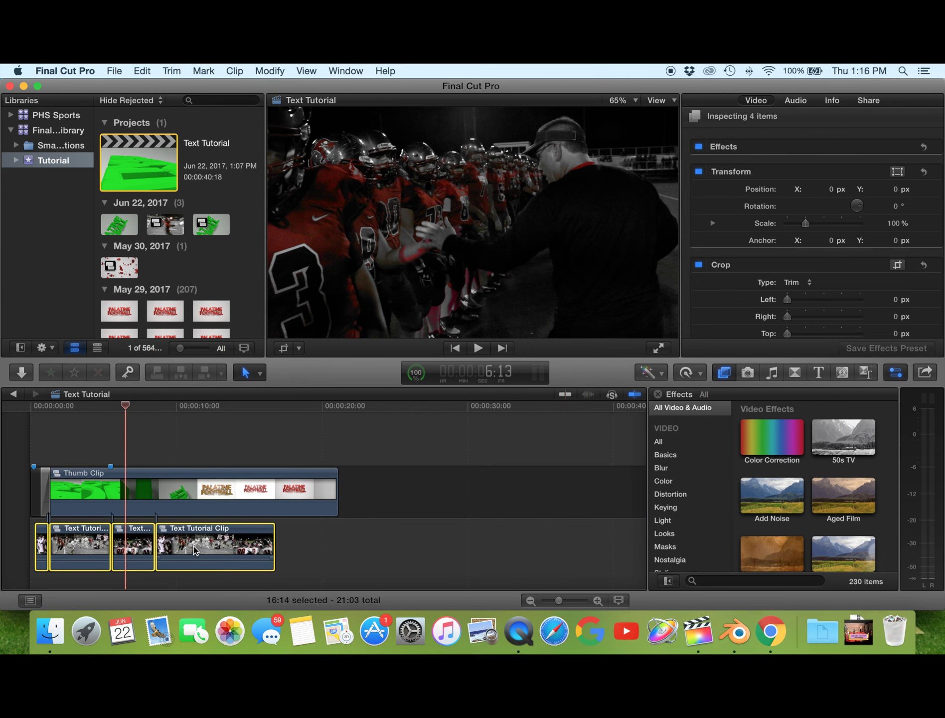
drag(193, 550, 490, 488)
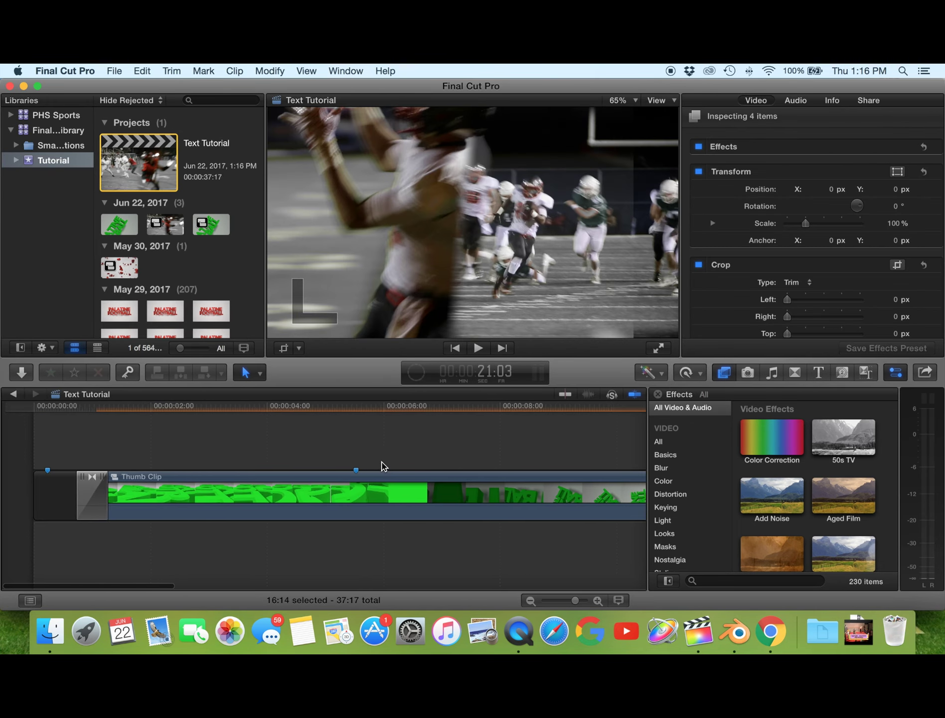
key(Home)
click(88, 436)
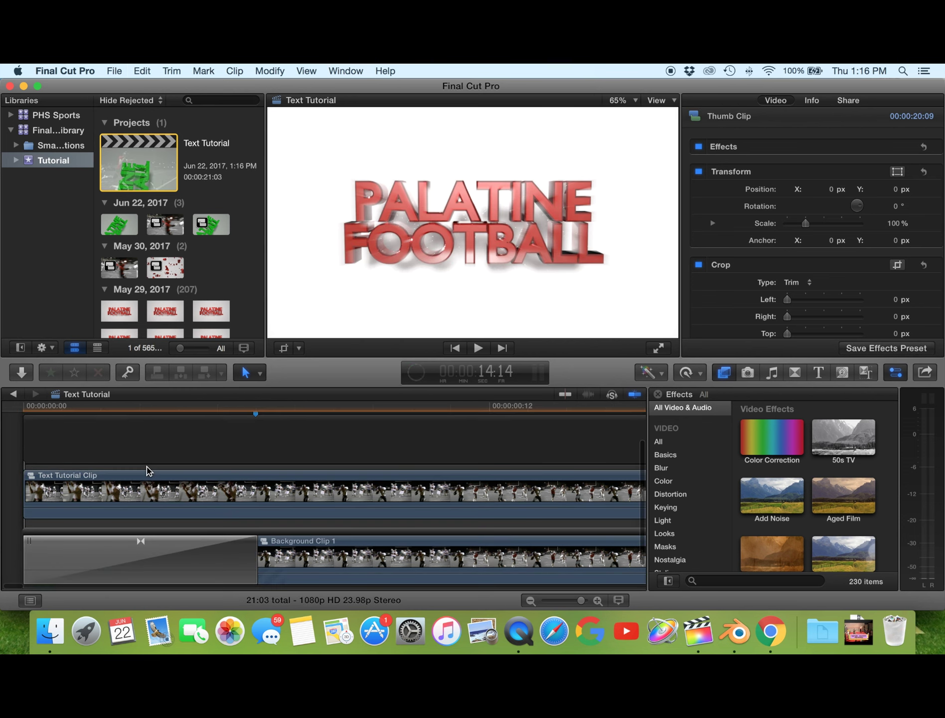
click(148, 478)
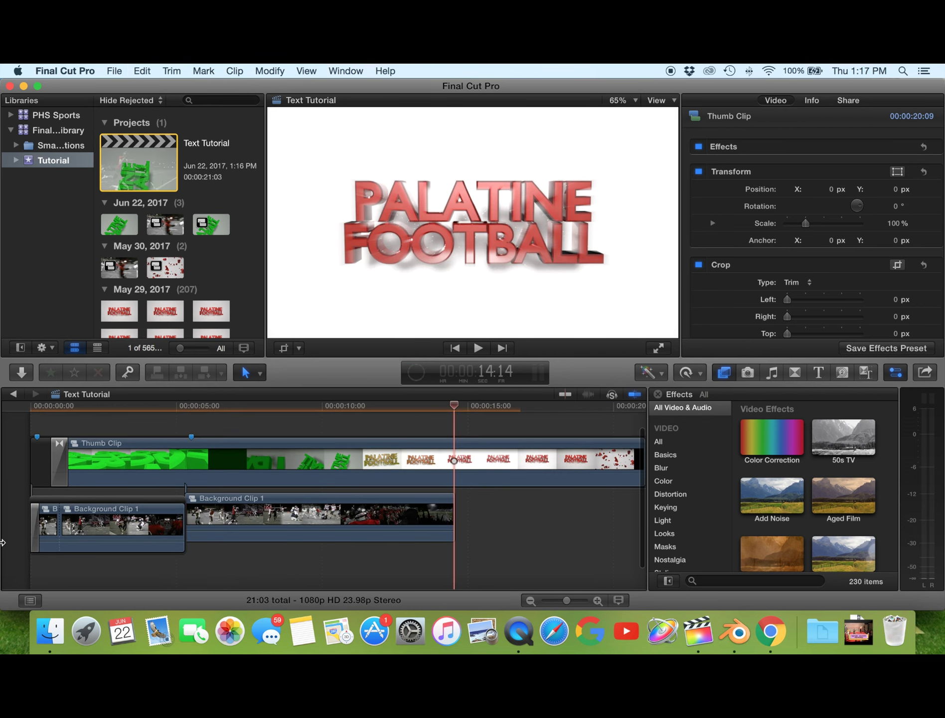
mouse_move(256, 508)
mouse_down()
mouse_move(233, 509)
mouse_move(243, 510)
mouse_up()
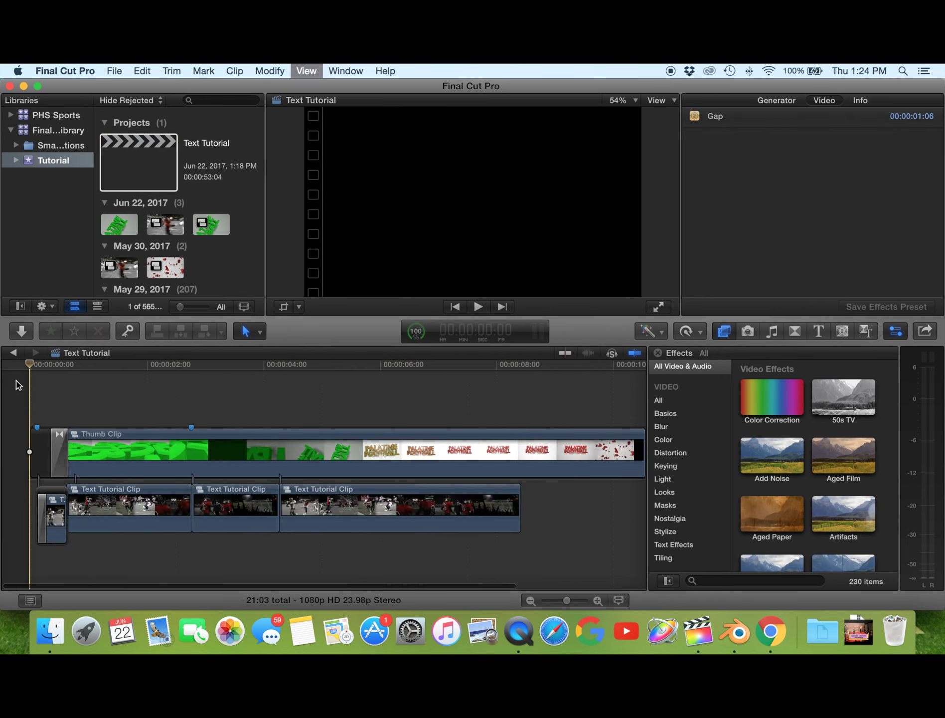
Move the lower Text Tutorial clips after Thumb Clip and show the color adjustments
key(shift+z)
key(super+6)
shift+click(202, 511)
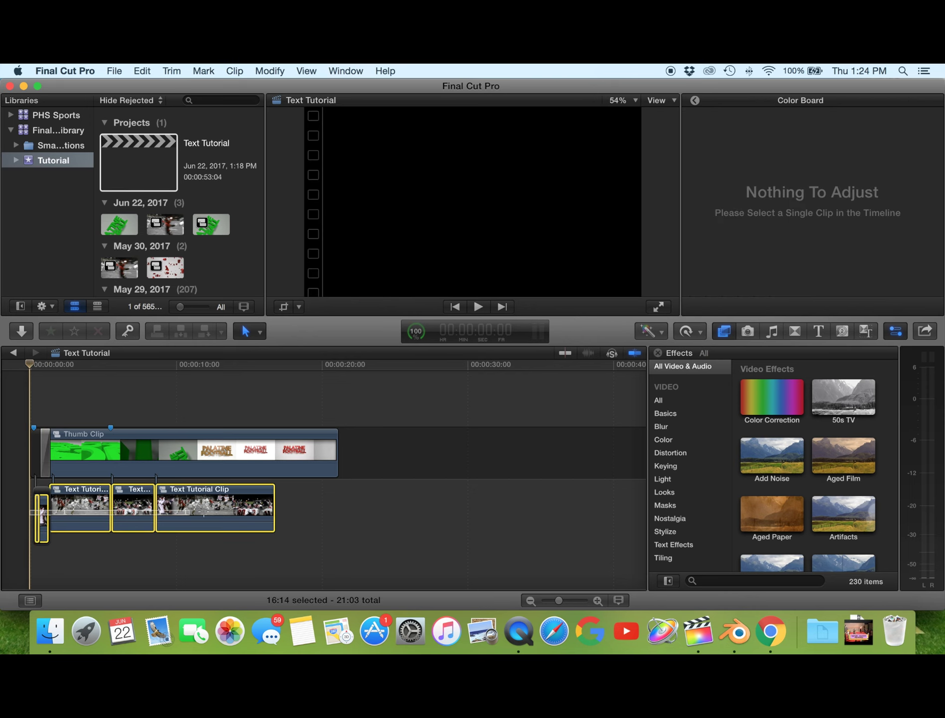
drag(202, 511, 347, 456)
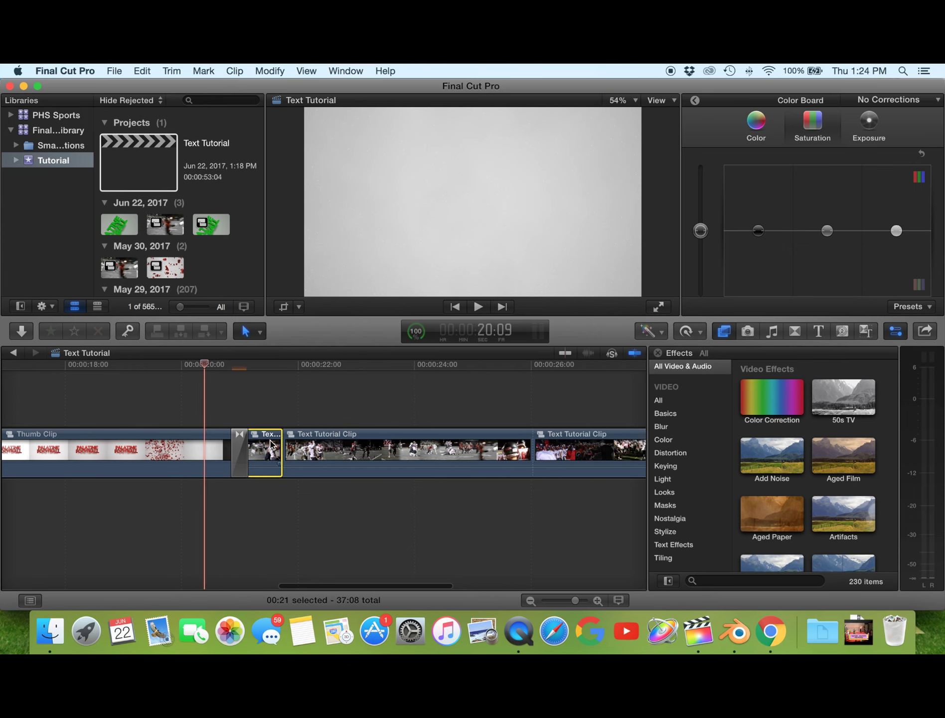
click(270, 444)
click(734, 245)
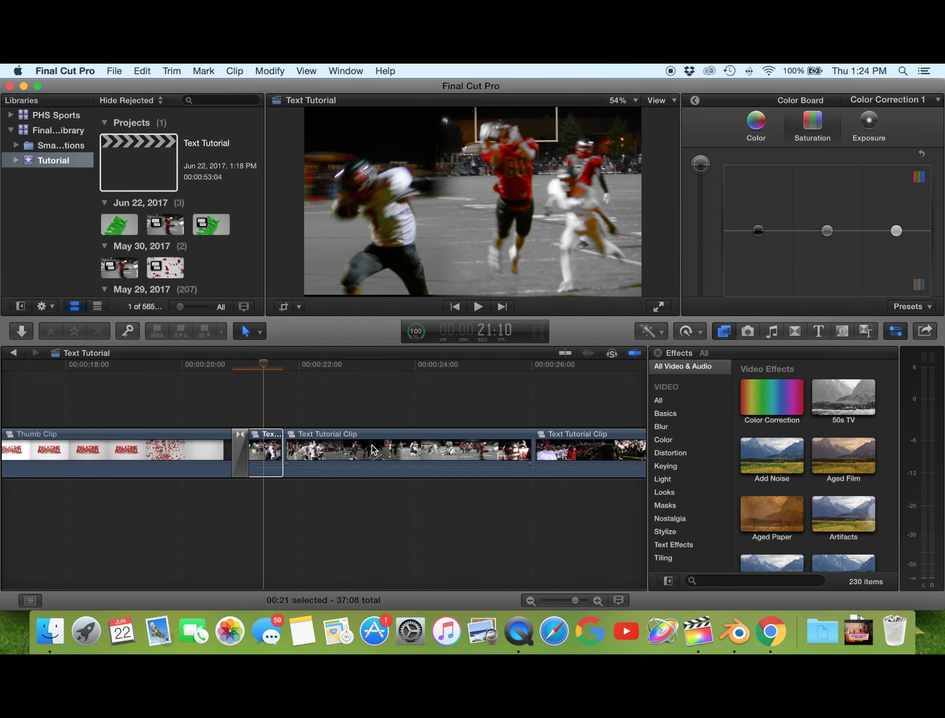
click(449, 448)
scroll(498, 449, right, 10)
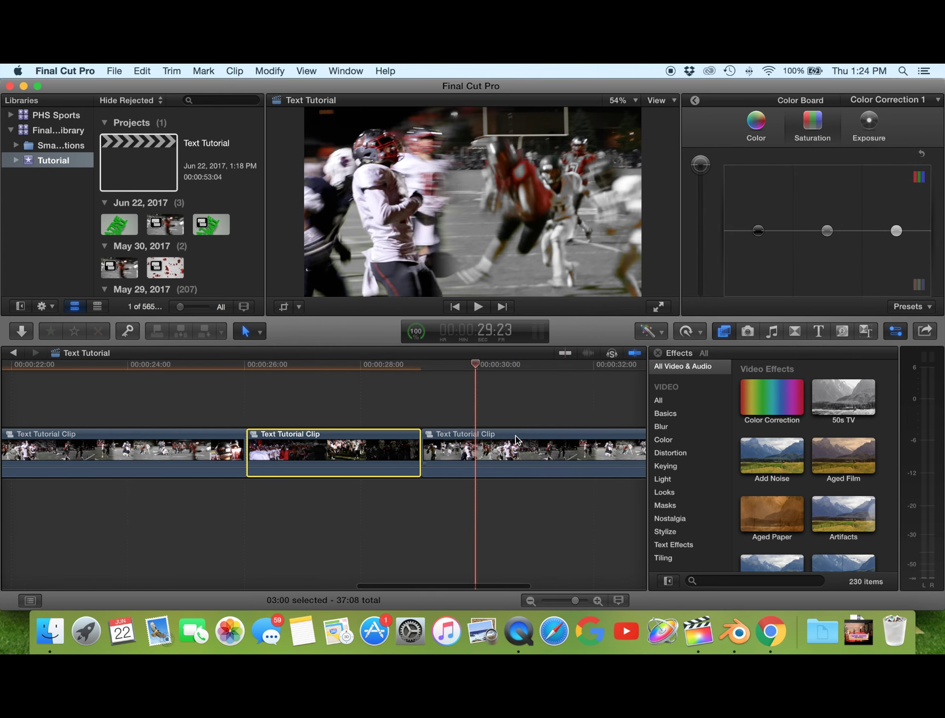
click(516, 438)
key(super+minus)
Apply Bleach Bypass and Highlights to the short football clip at about 21 seconds
click(223, 448)
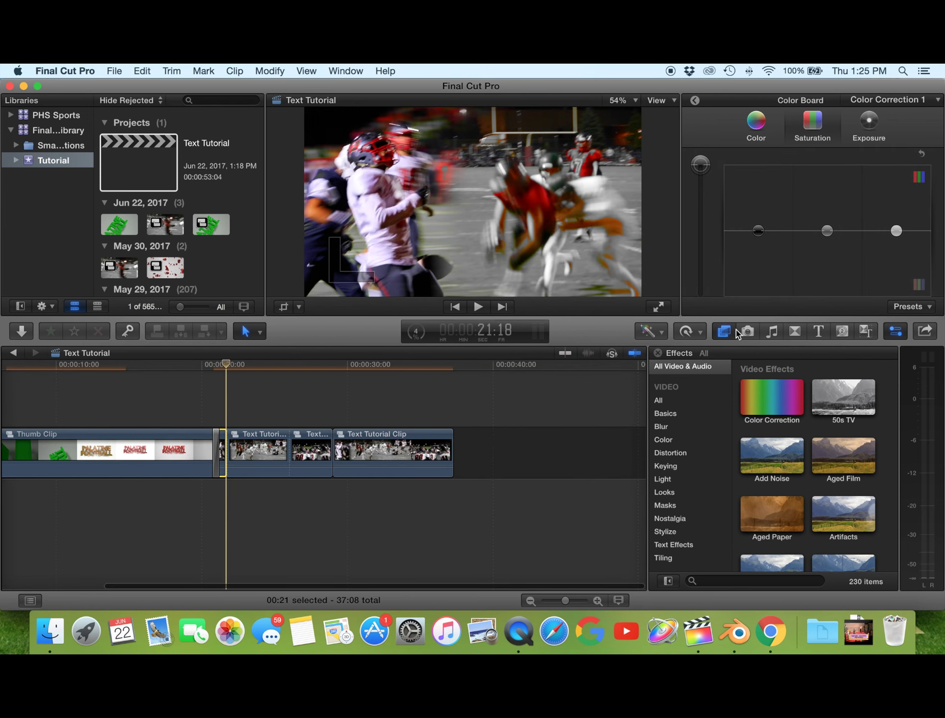
scroll(797, 468, down, 3)
scroll(834, 489, down, 1)
scroll(833, 489, up, 4)
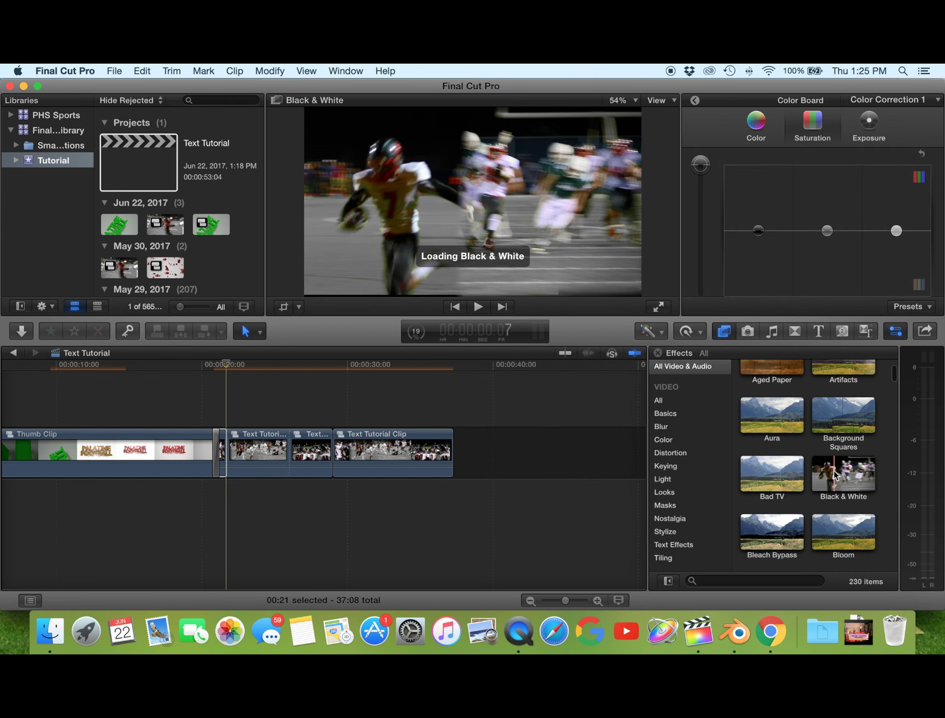
scroll(836, 474, down, 8)
scroll(835, 474, up, 10)
scroll(835, 474, up, 2)
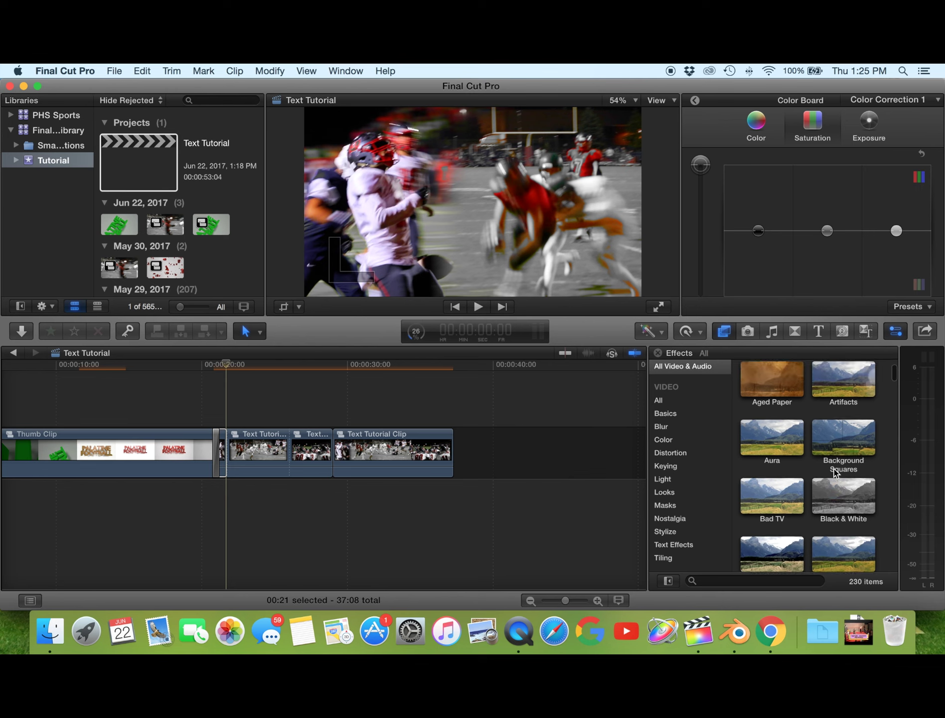
scroll(835, 472, down, 2)
double_click(777, 486)
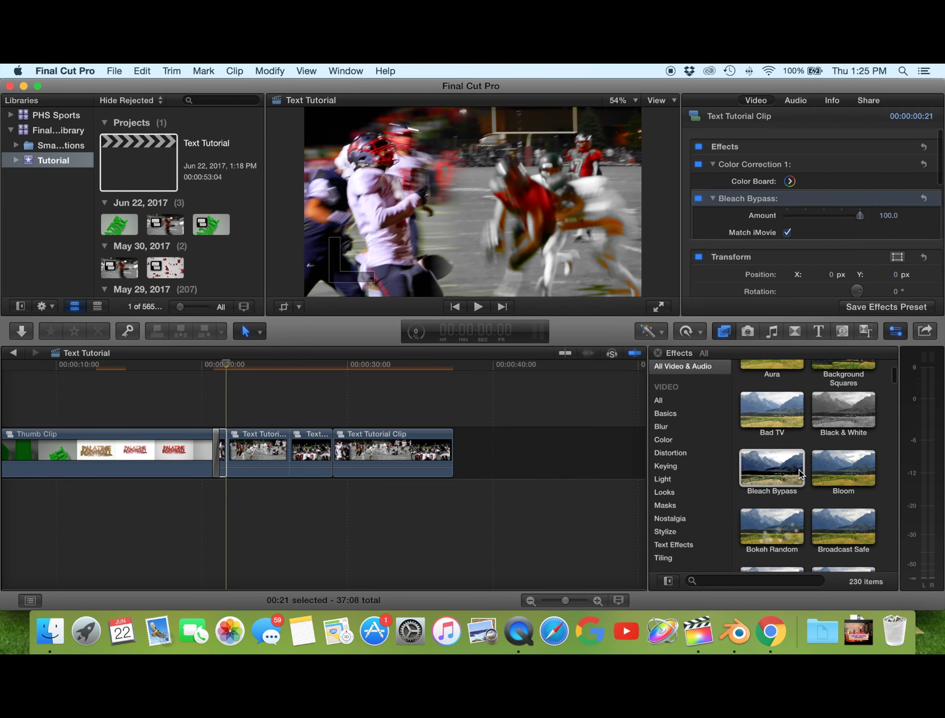
scroll(801, 473, down, 2)
scroll(800, 474, down, 2)
scroll(805, 486, down, 4)
scroll(814, 502, down, 3)
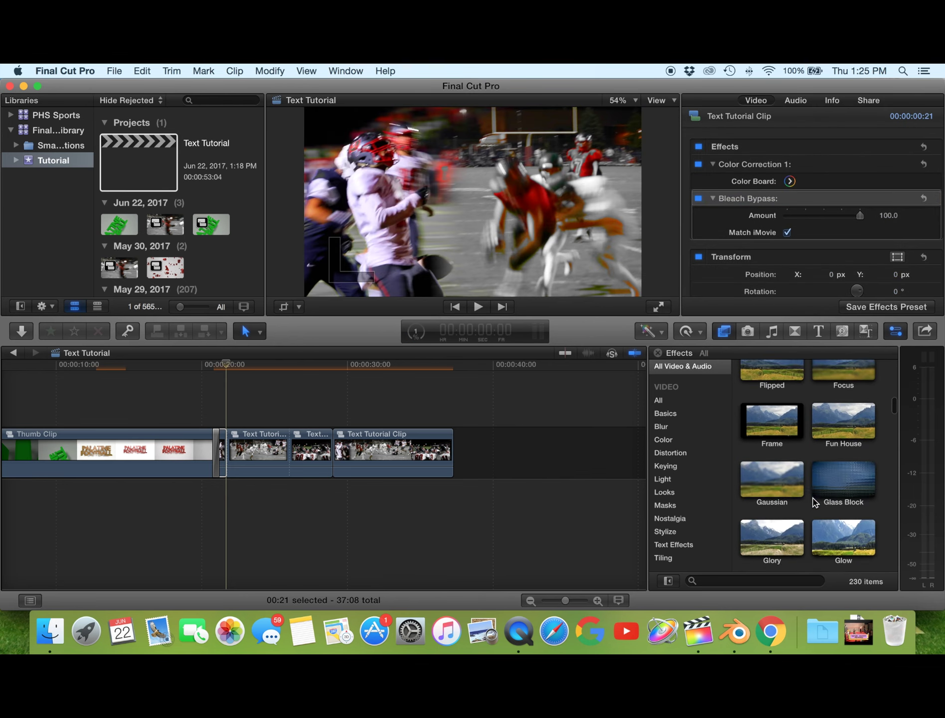
double_click(843, 458)
Apply Bleach Bypass to the football clip at 24 seconds
click(416, 331)
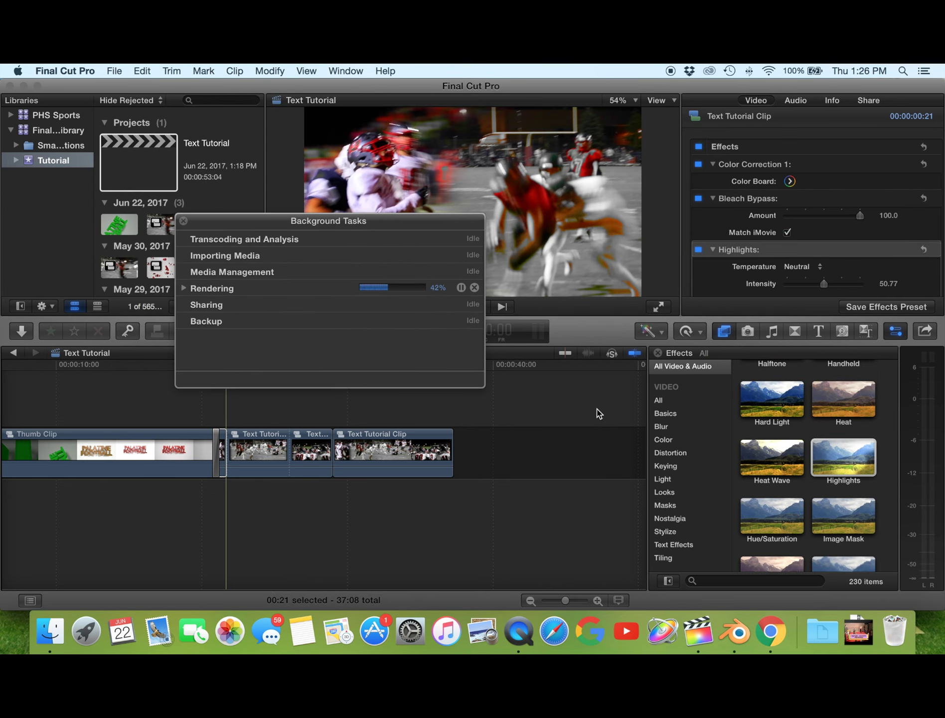
click(184, 220)
click(258, 451)
click(259, 364)
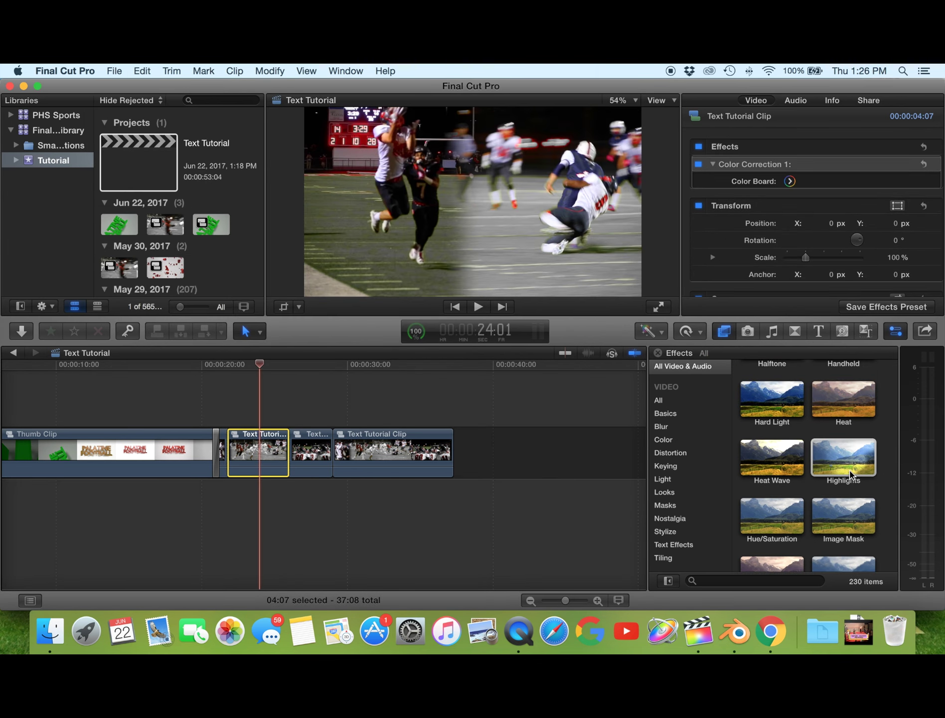
scroll(812, 419, up, 5)
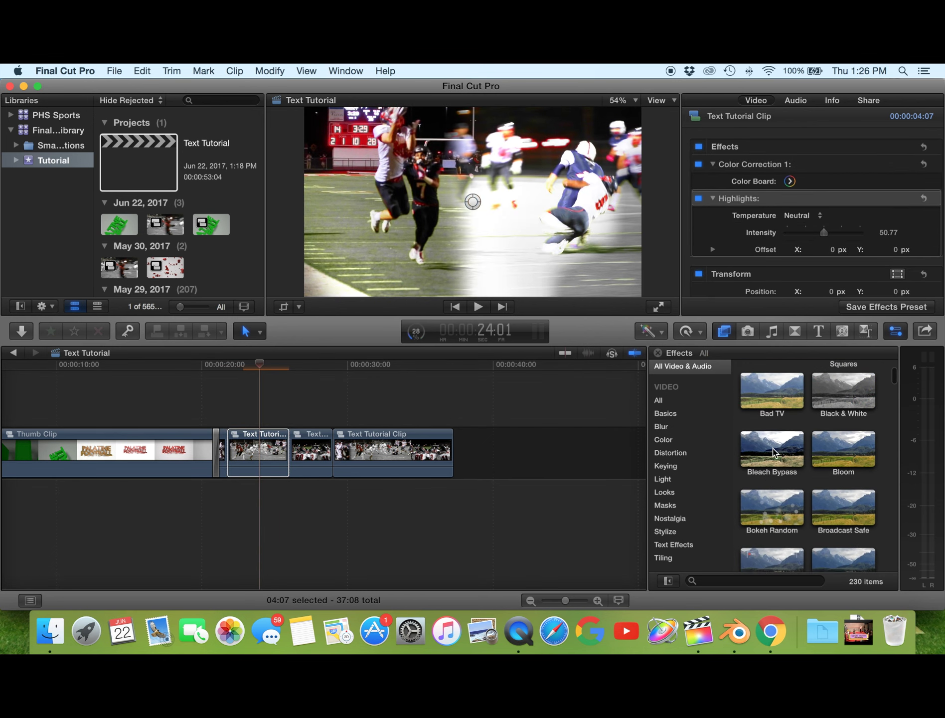
double_click(773, 452)
click(311, 451)
click(393, 451)
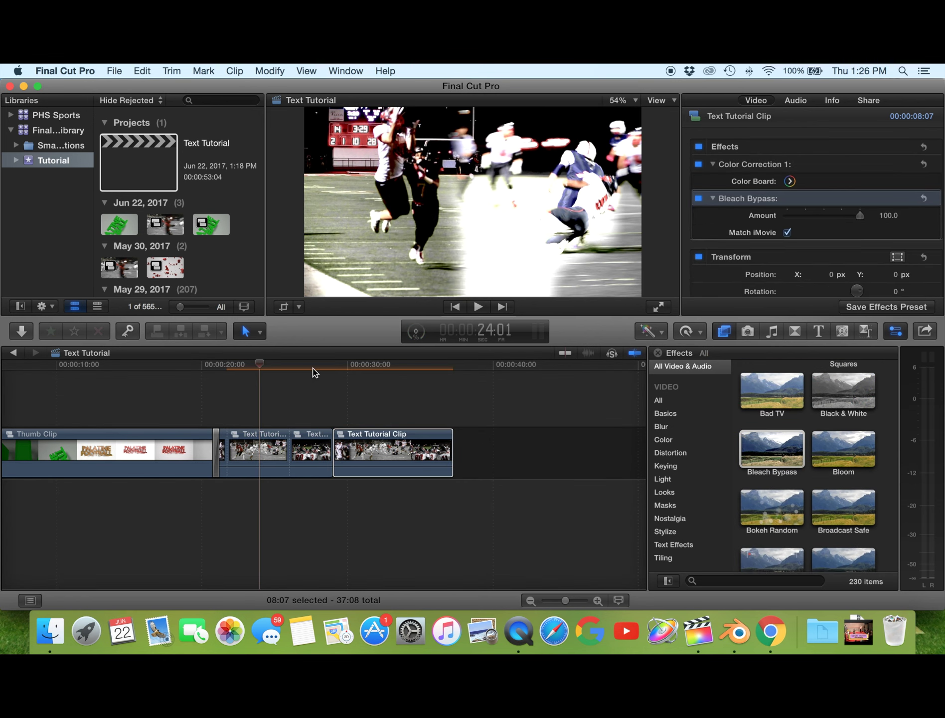
Add the Highlights effect to the short football clip
click(416, 332)
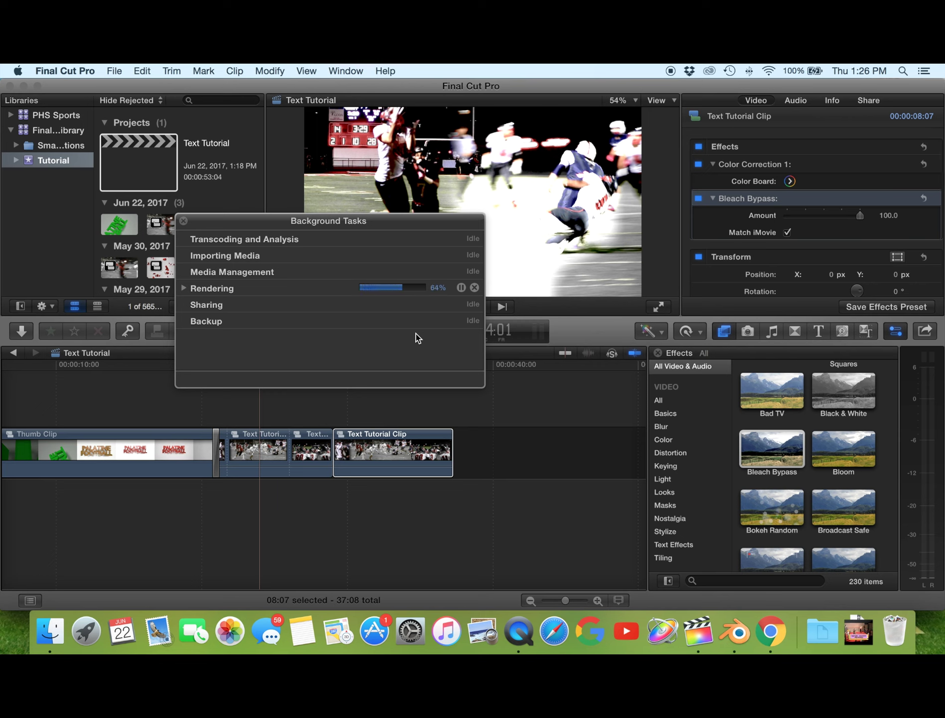
key(super+9)
click(281, 450)
scroll(708, 454, down, 5)
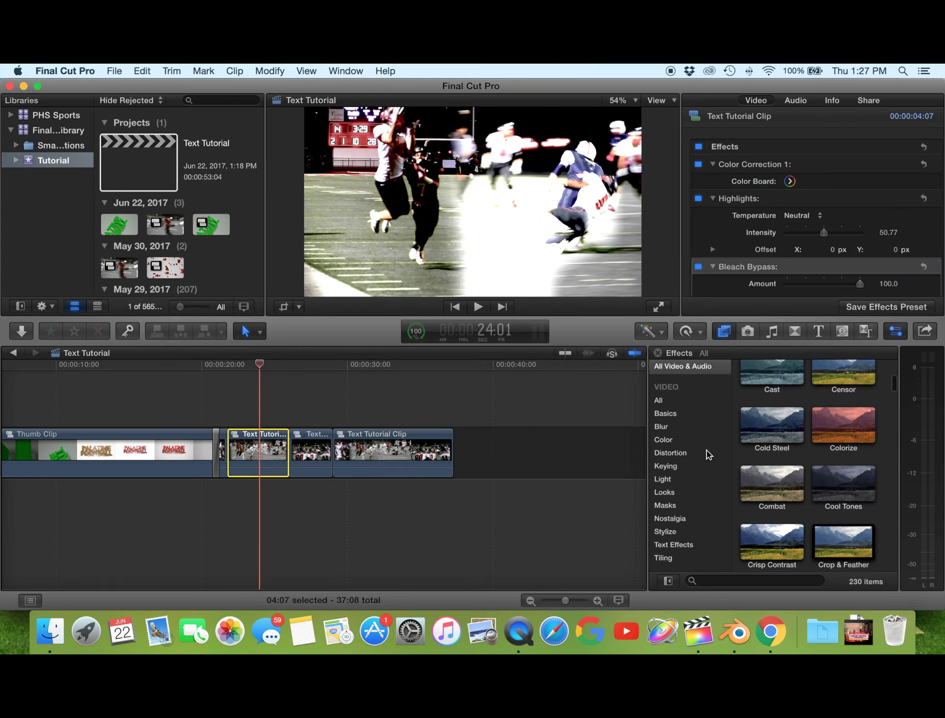
scroll(821, 432, down, 5)
scroll(822, 433, down, 3)
scroll(822, 433, up, 2)
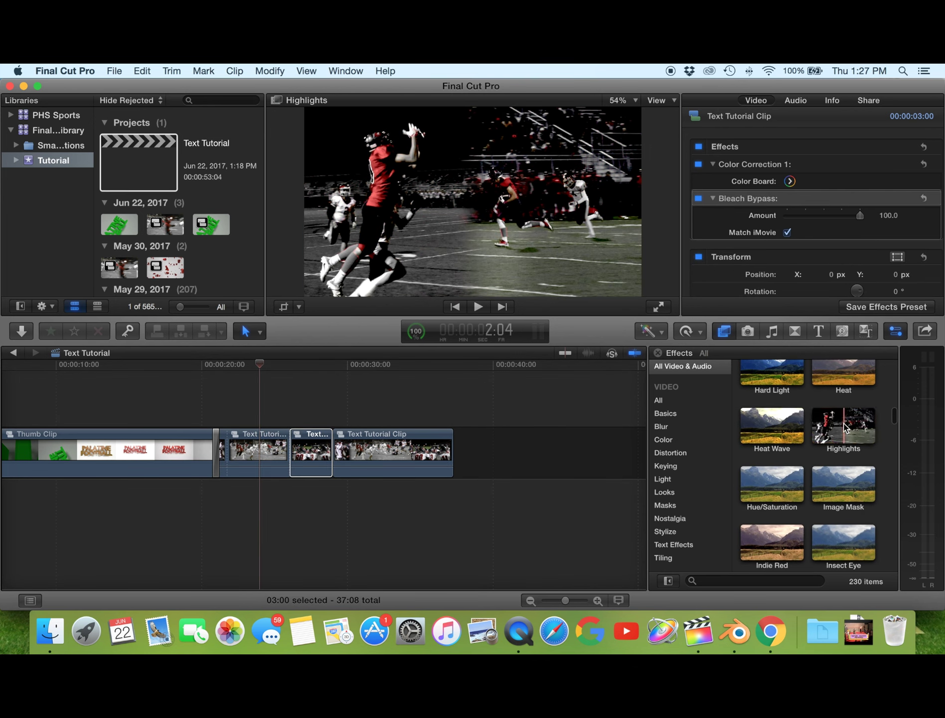
double_click(821, 432)
Wait for rendering to finish and play back the styled football clips
key(super+9)
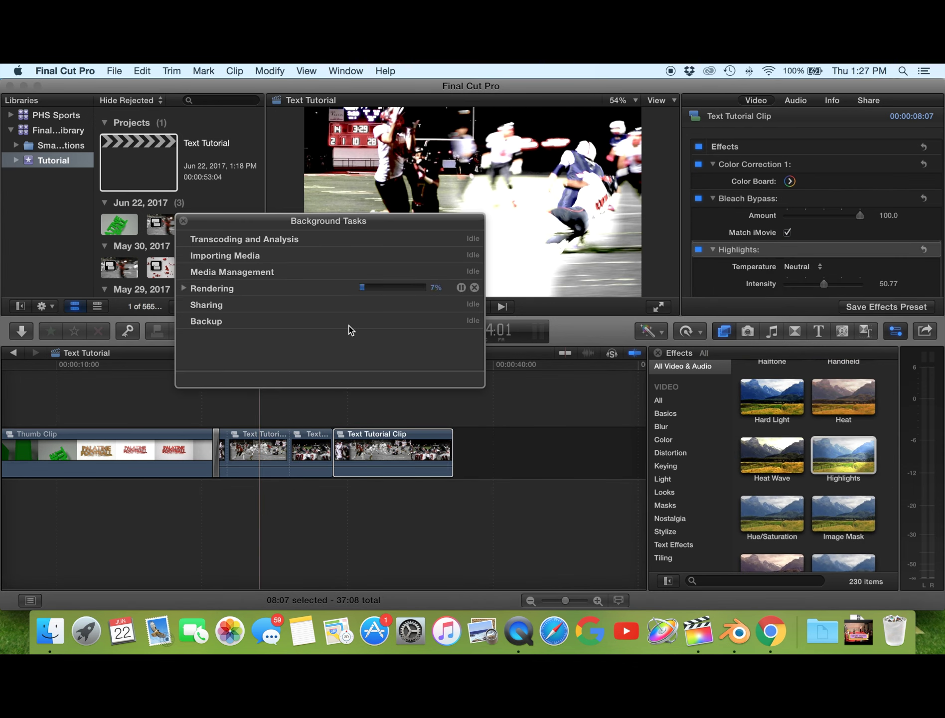
scroll(816, 434, up, 5)
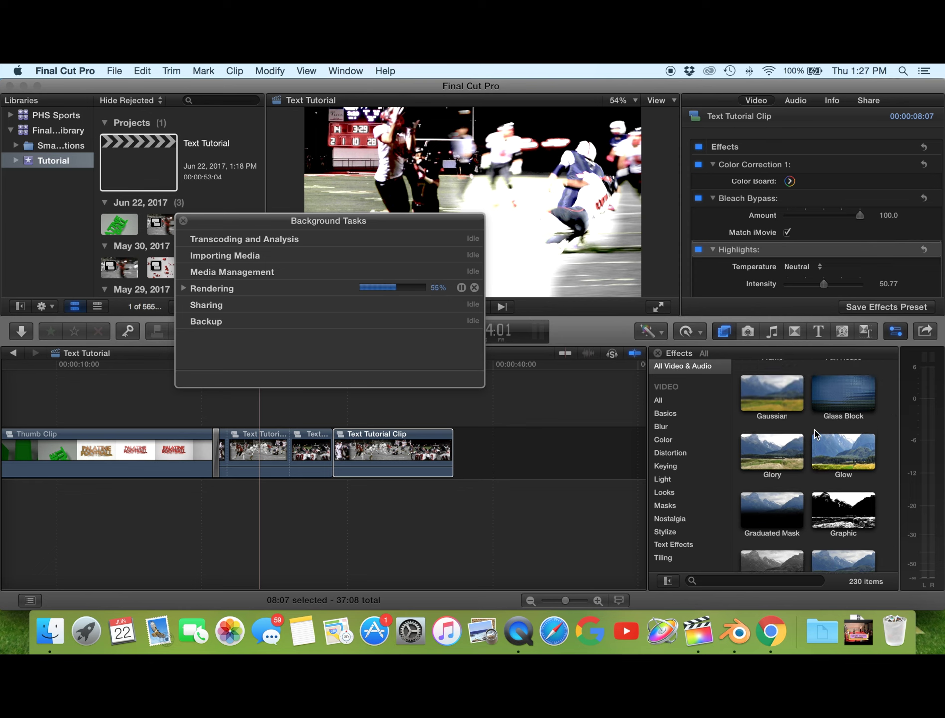
key(super+9)
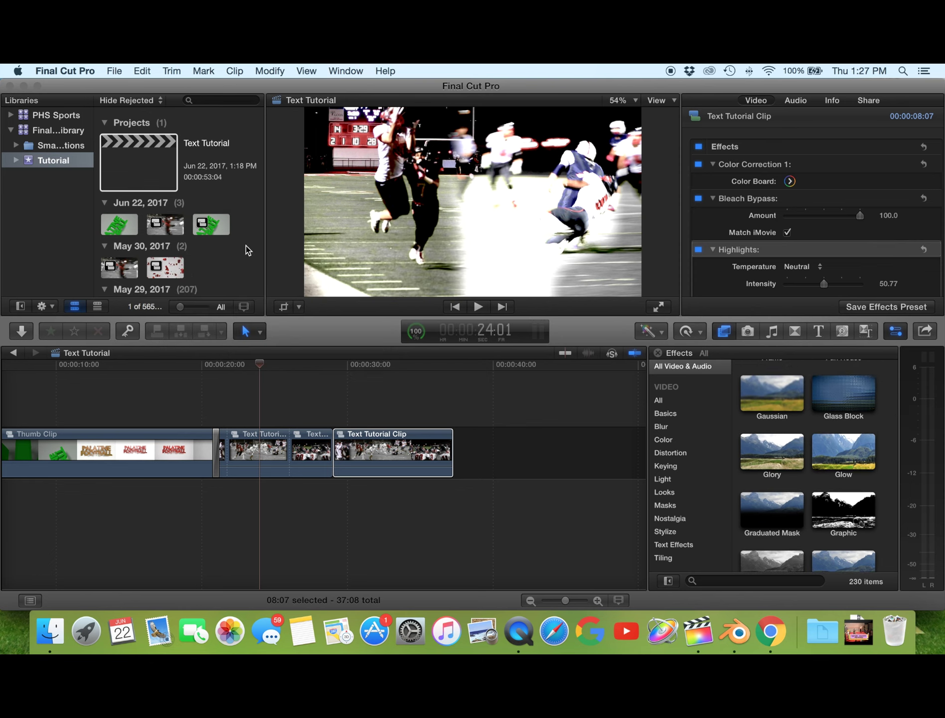
click(417, 332)
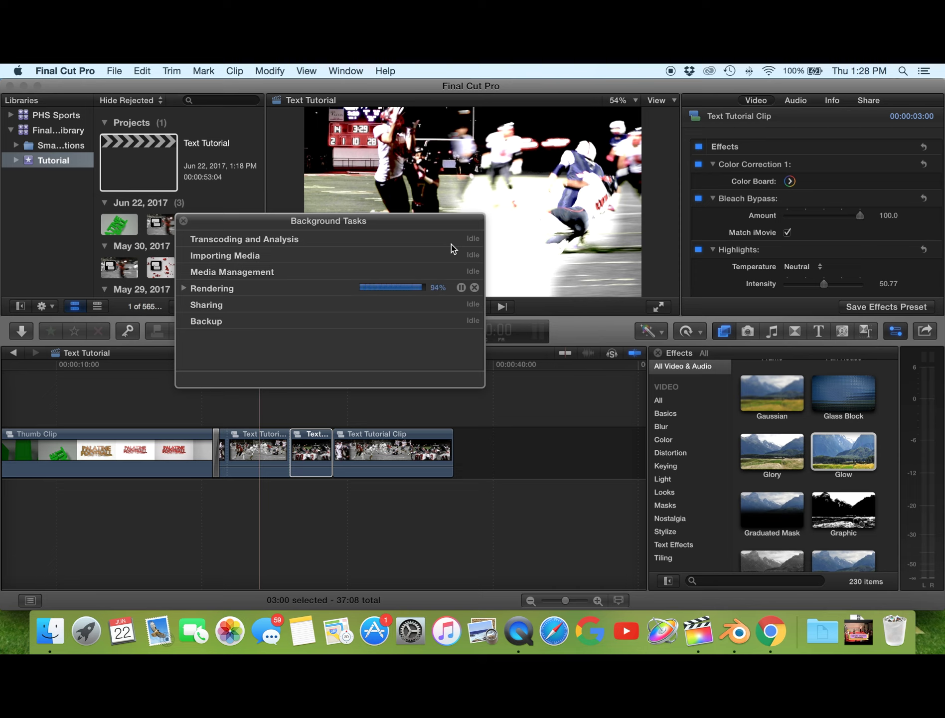
click(477, 307)
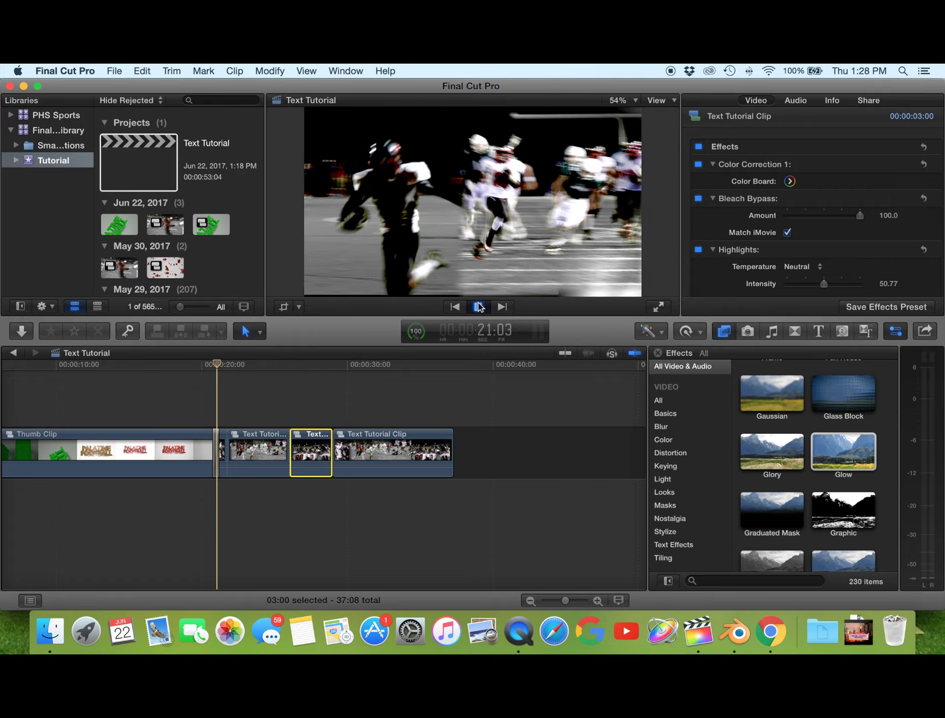
click(479, 307)
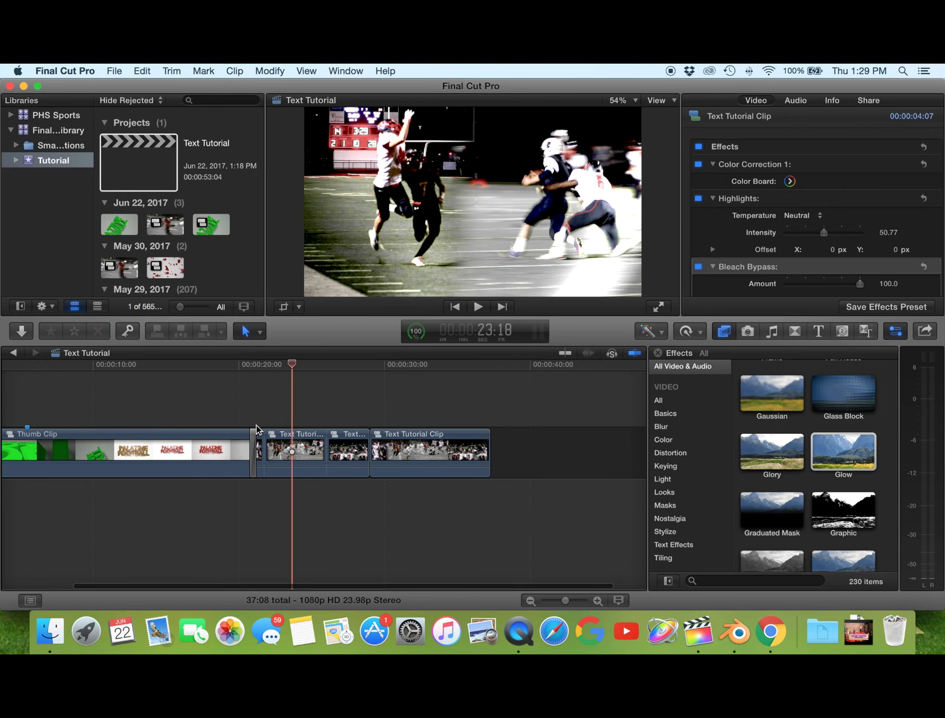
Move the small football clip to the project start and turn it into a connected storyline
click(253, 433)
key(super+equal)
key(super+equal)
key(super+minus)
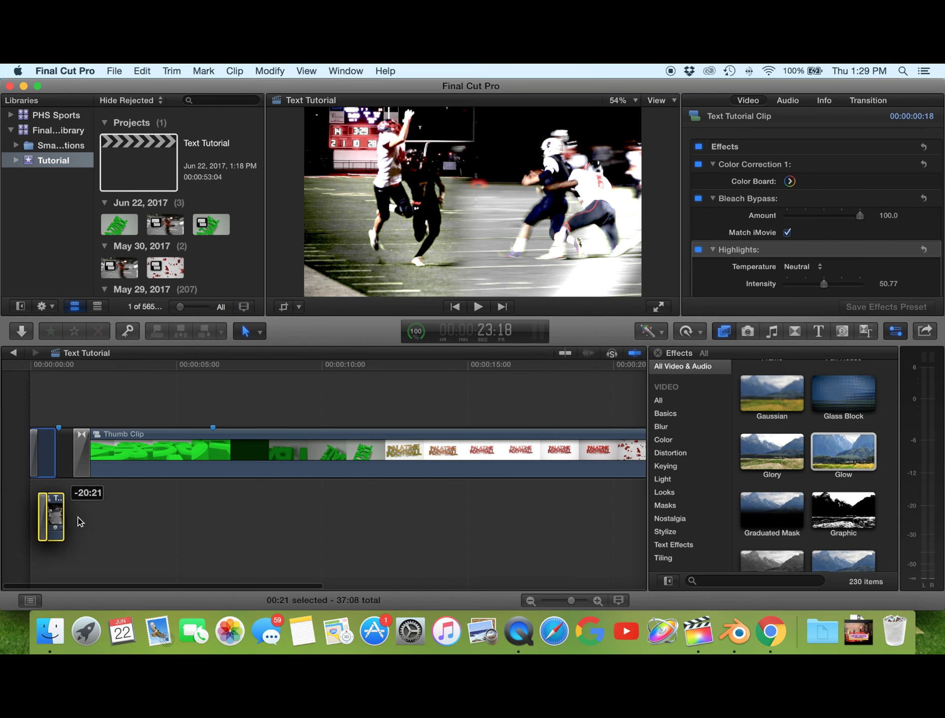
mouse_move(597, 443)
mouse_down()
mouse_move(32, 459)
mouse_move(45, 513)
mouse_up()
key(super+equal)
key(super+equal)
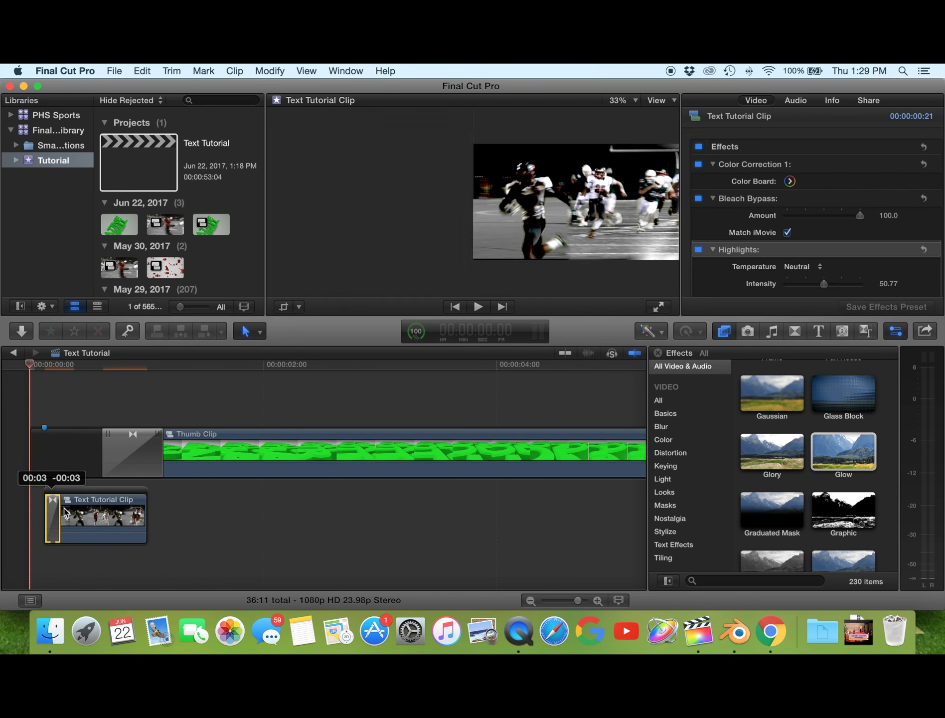
key(super+t)
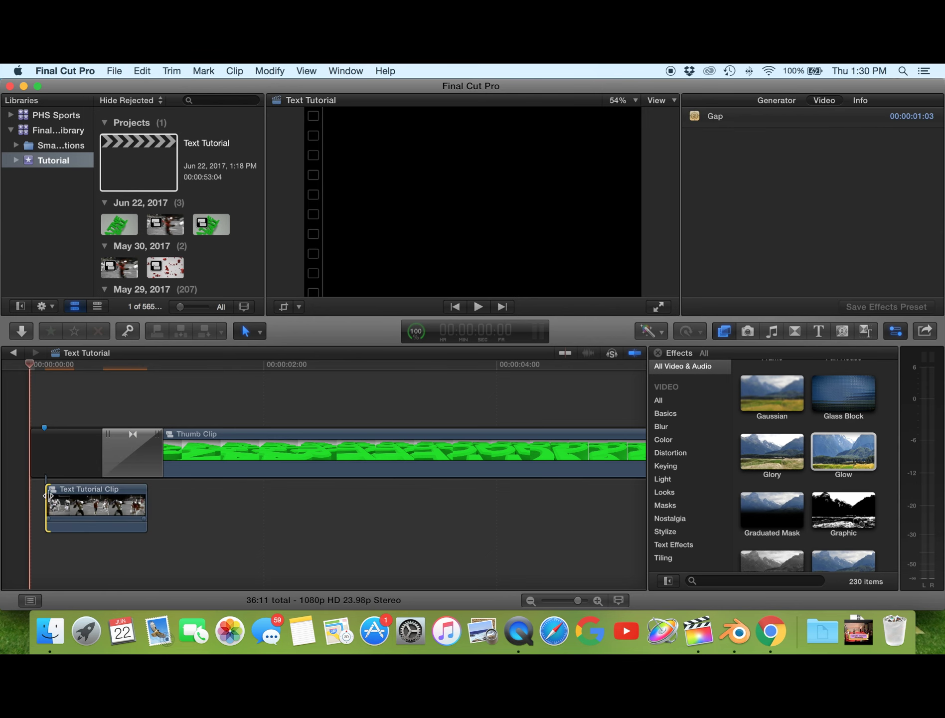
key(super+minus)
key(super+minus)
Move the three football clips to the start beneath Thumb Clip and preview the layering
drag(359, 453, 67, 518)
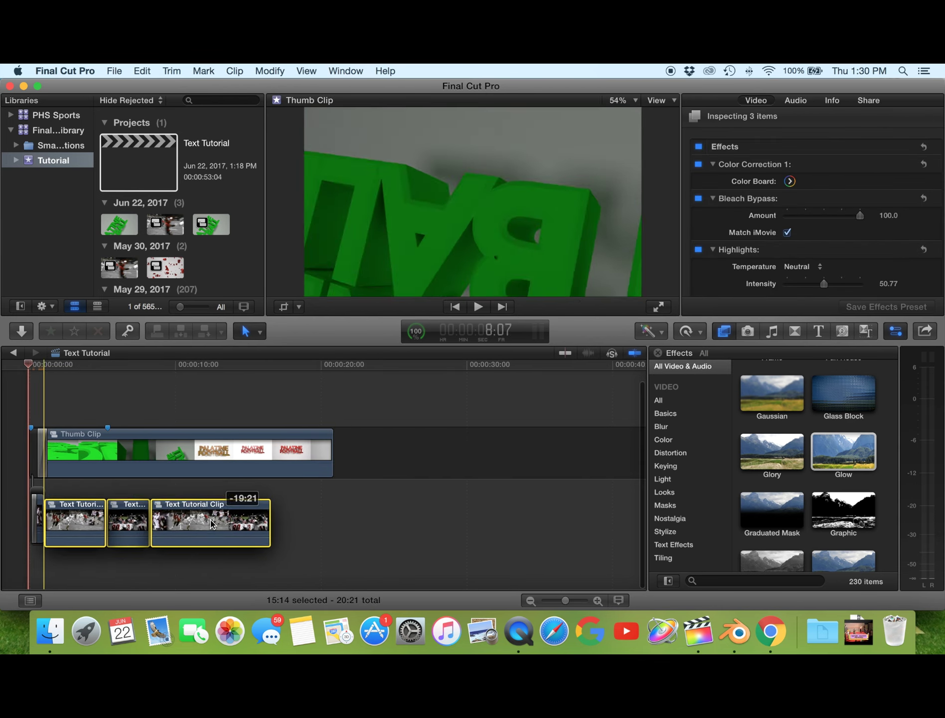
key(super+equal)
key(shift+z)
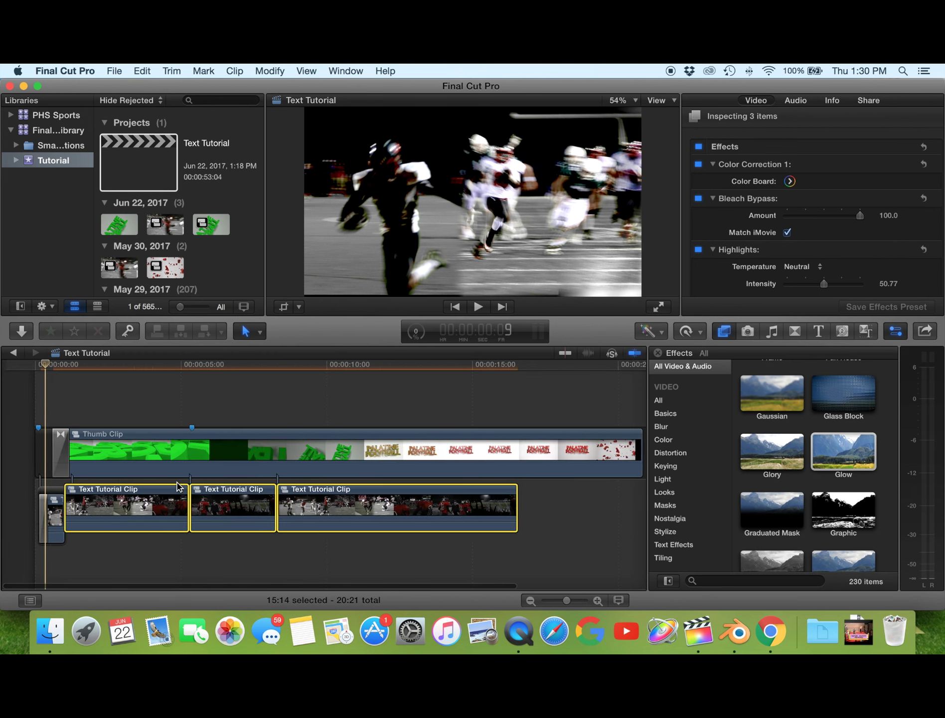
click(245, 364)
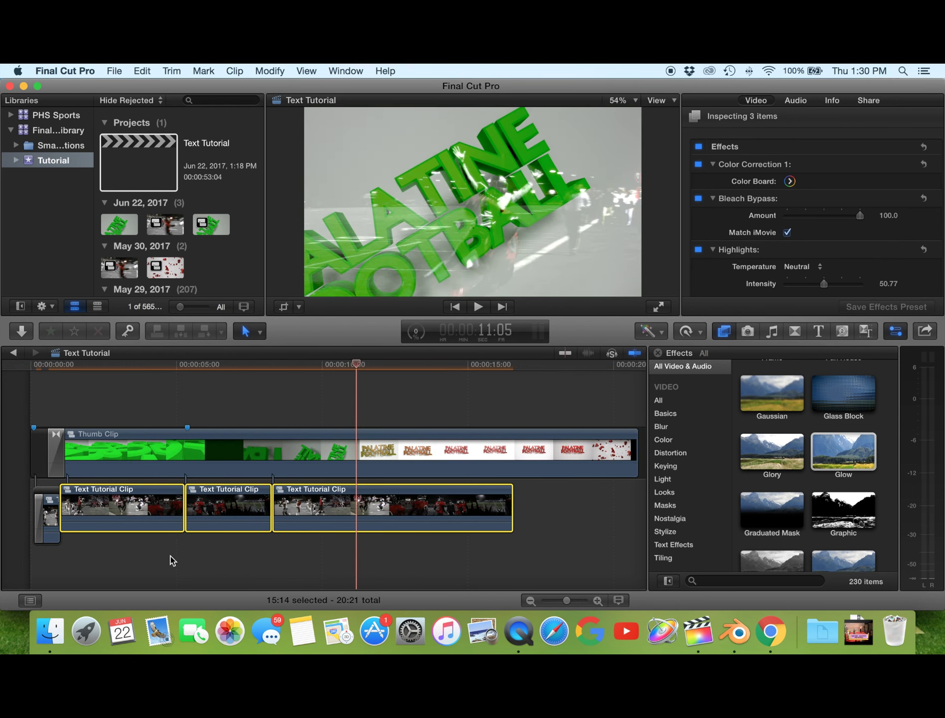
click(84, 367)
click(86, 438)
click(102, 366)
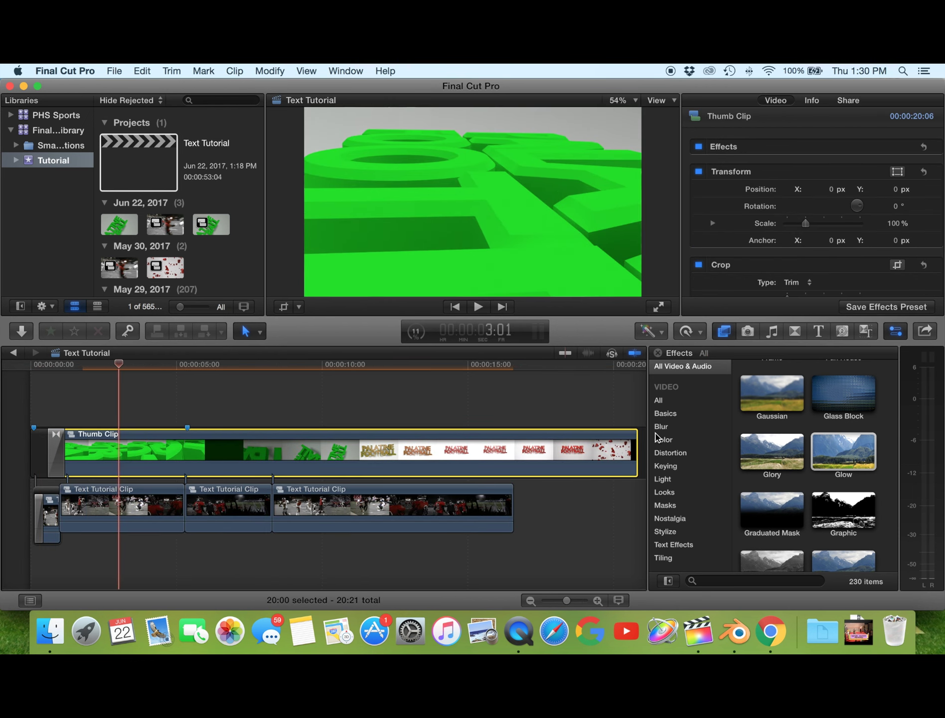
click(666, 466)
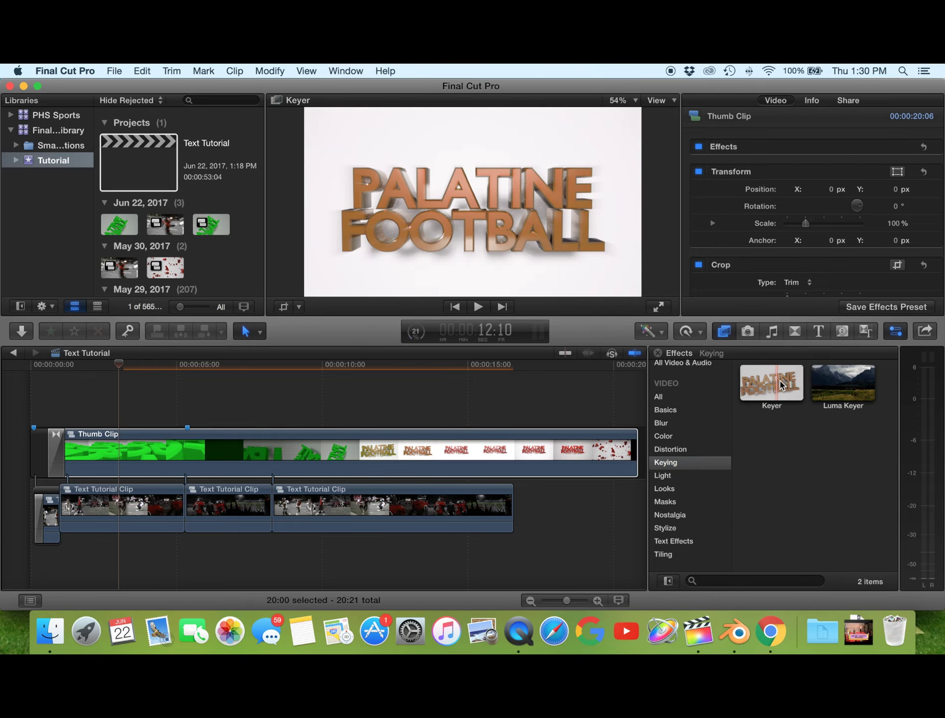
Apply the Keyer effect to Thumb Clip and play the intro with the keyed text
double_click(778, 377)
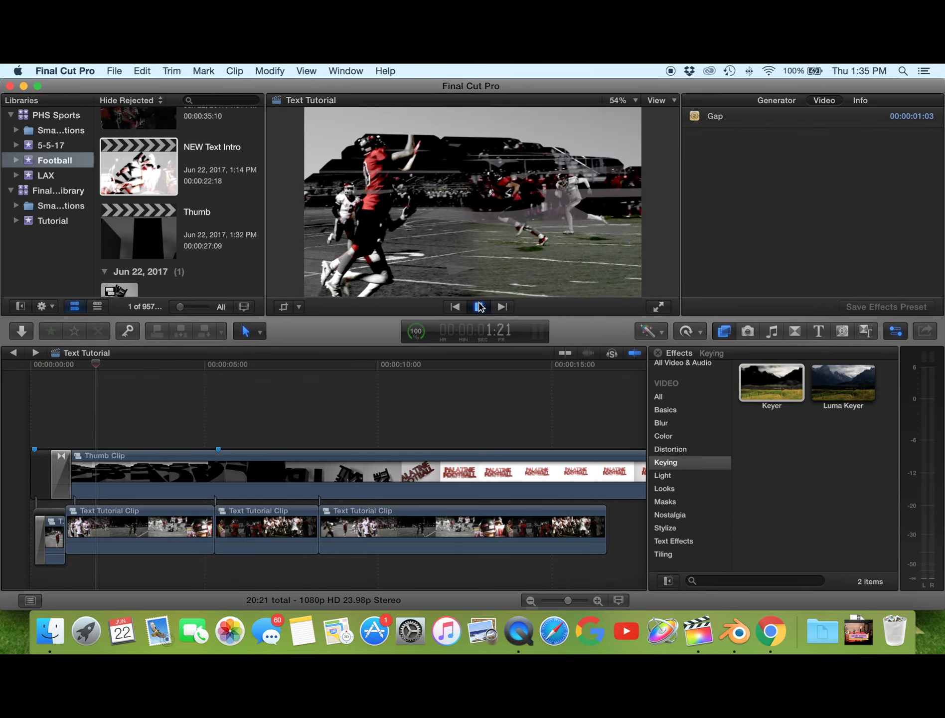
click(478, 308)
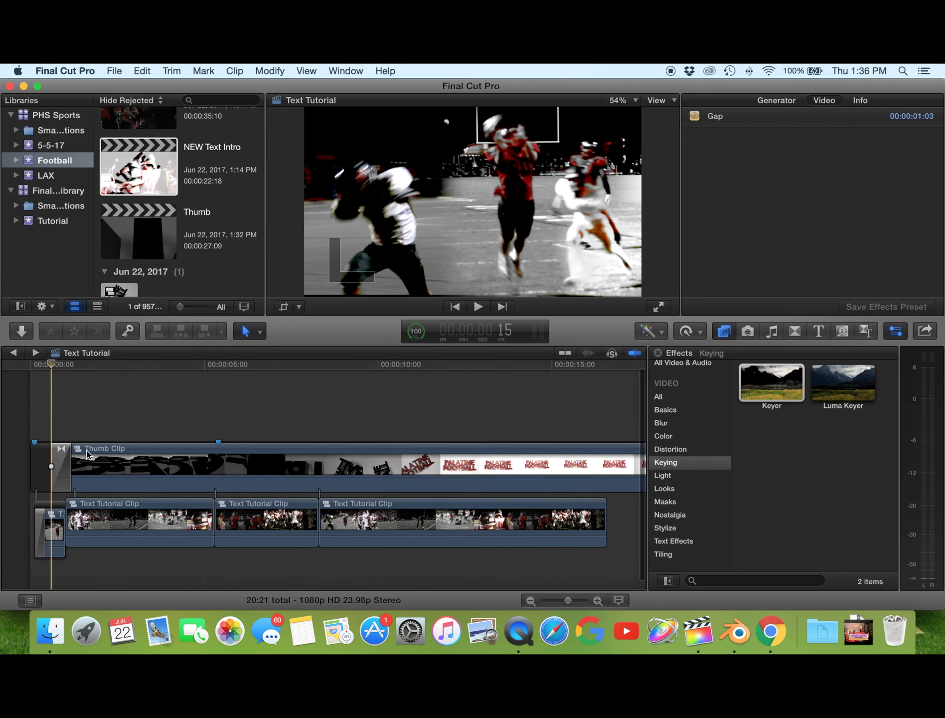
Paste only the Distort attribute onto the first football clip and pull its bottom-right corner inward
click(132, 523)
click(142, 71)
click(170, 226)
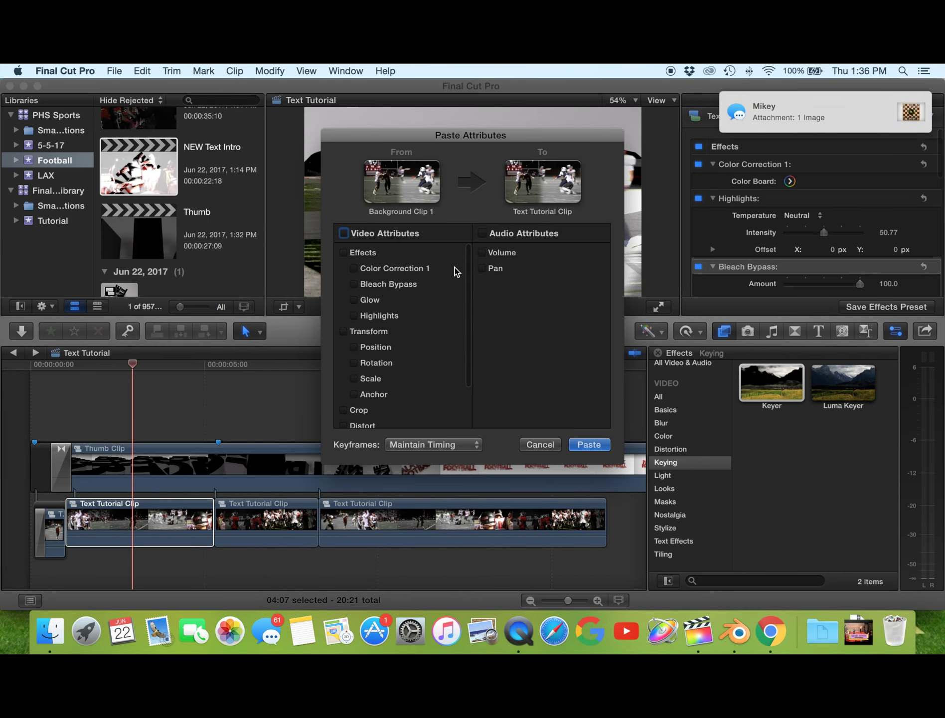
scroll(353, 373, down, 2)
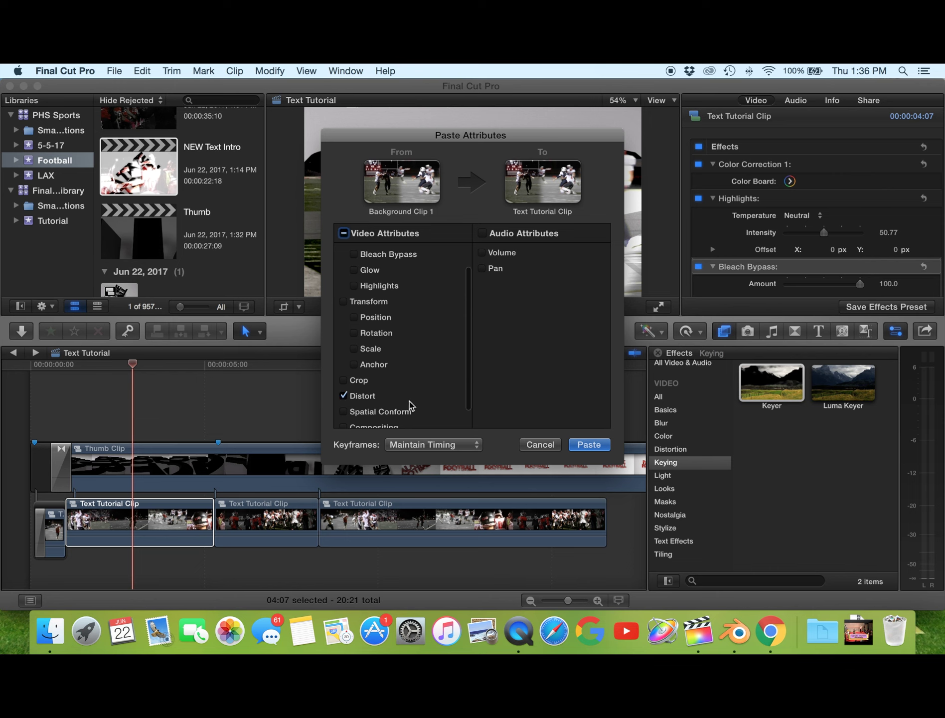
click(588, 445)
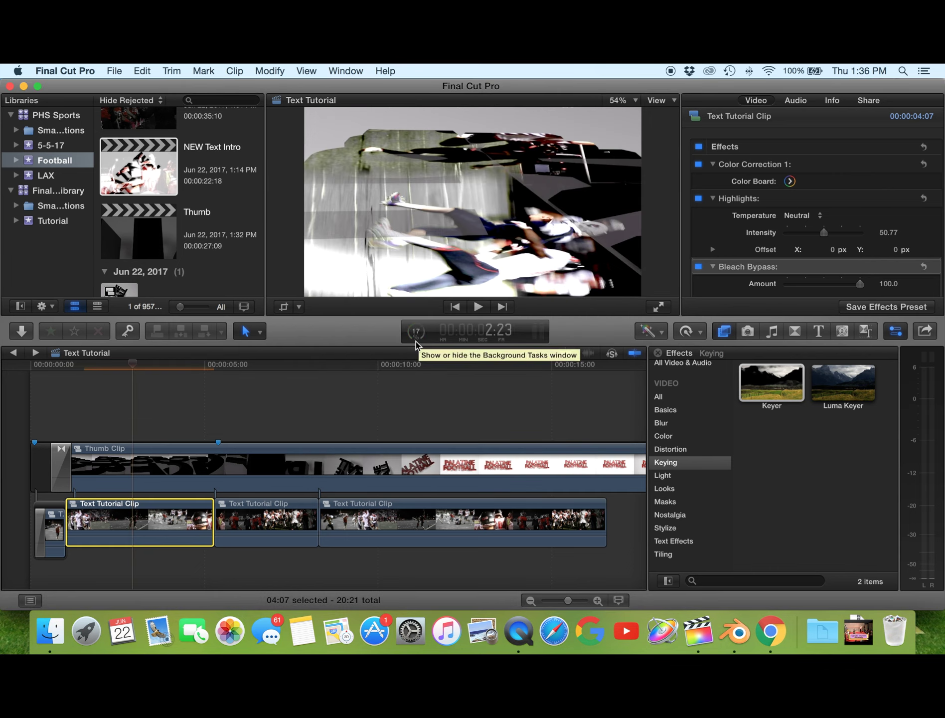
click(301, 308)
click(329, 355)
mouse_move(640, 296)
mouse_down()
mouse_move(545, 274)
mouse_move(601, 194)
mouse_up()
Find the 'All Opening Fanfares' Marvel mp3 in Finder and drag it into the timeline
click(416, 331)
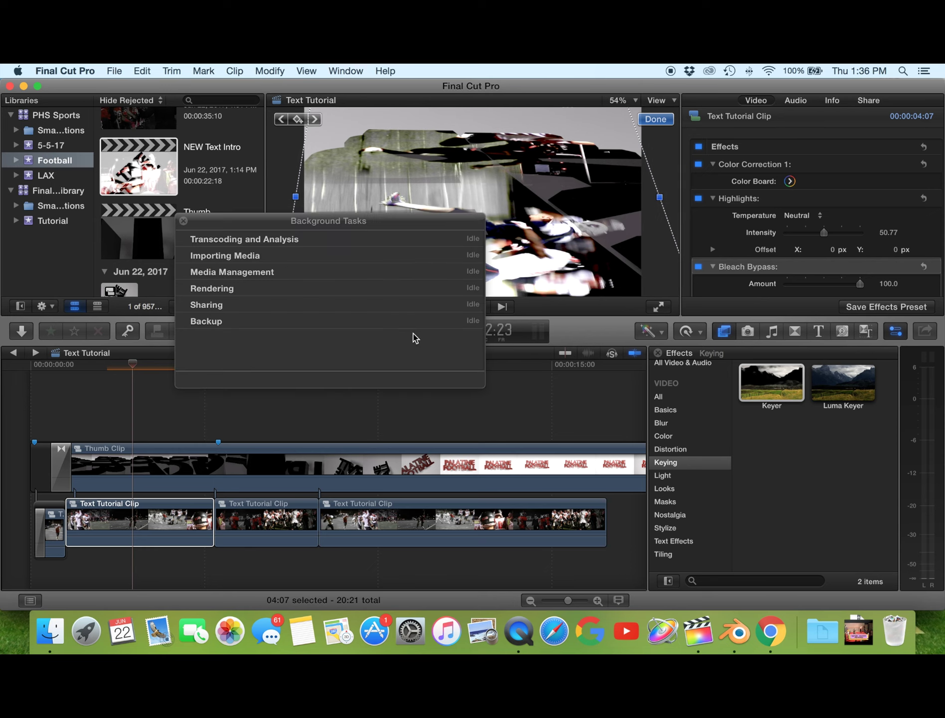
click(184, 220)
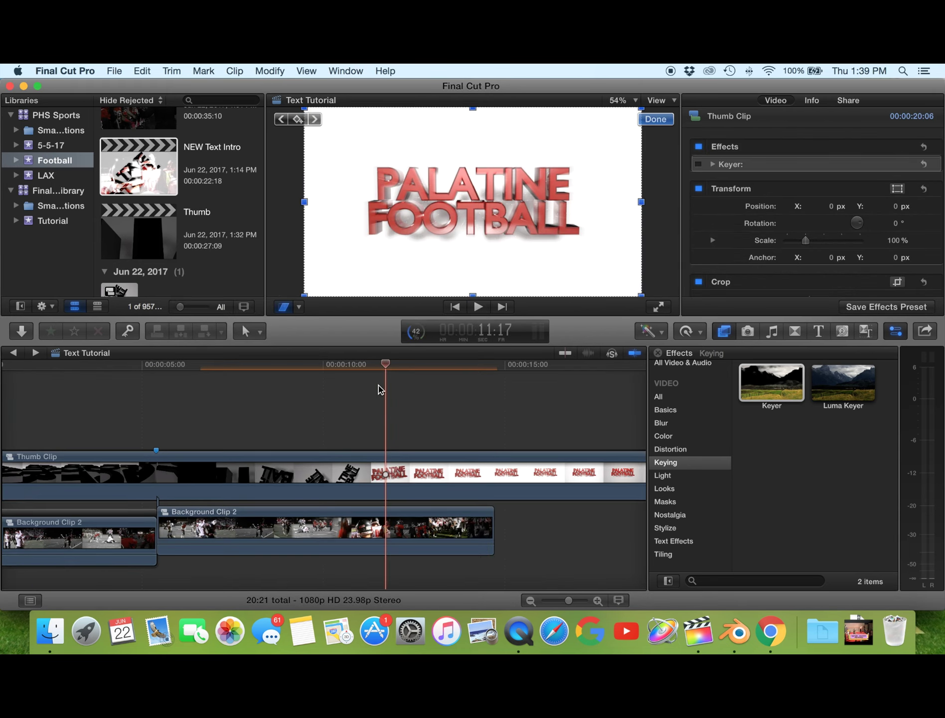
key(cmd+minus)
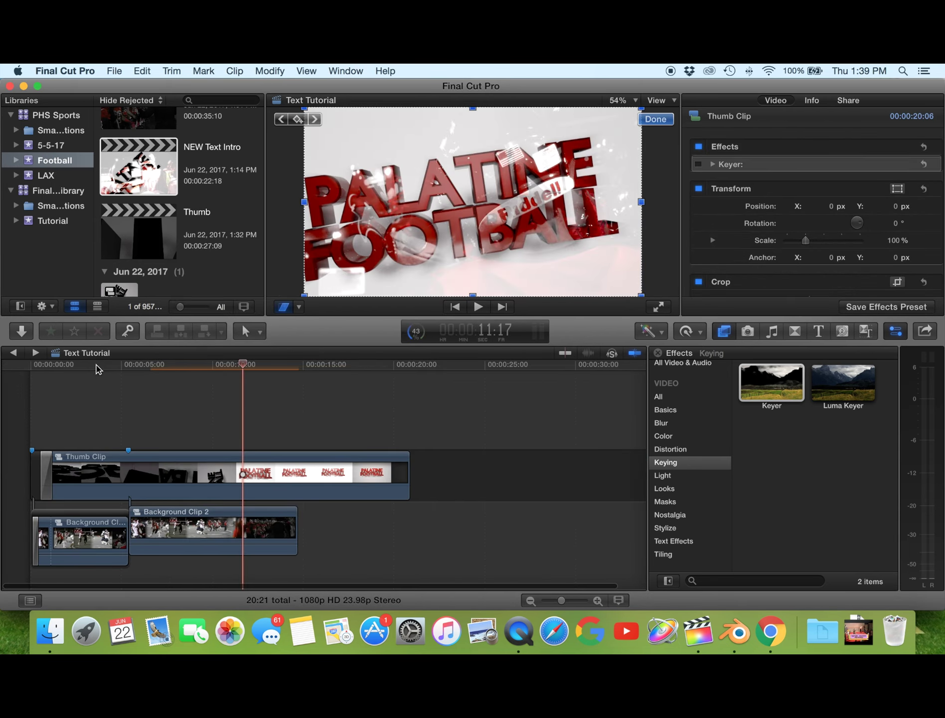
drag(53, 364, 30, 365)
click(50, 631)
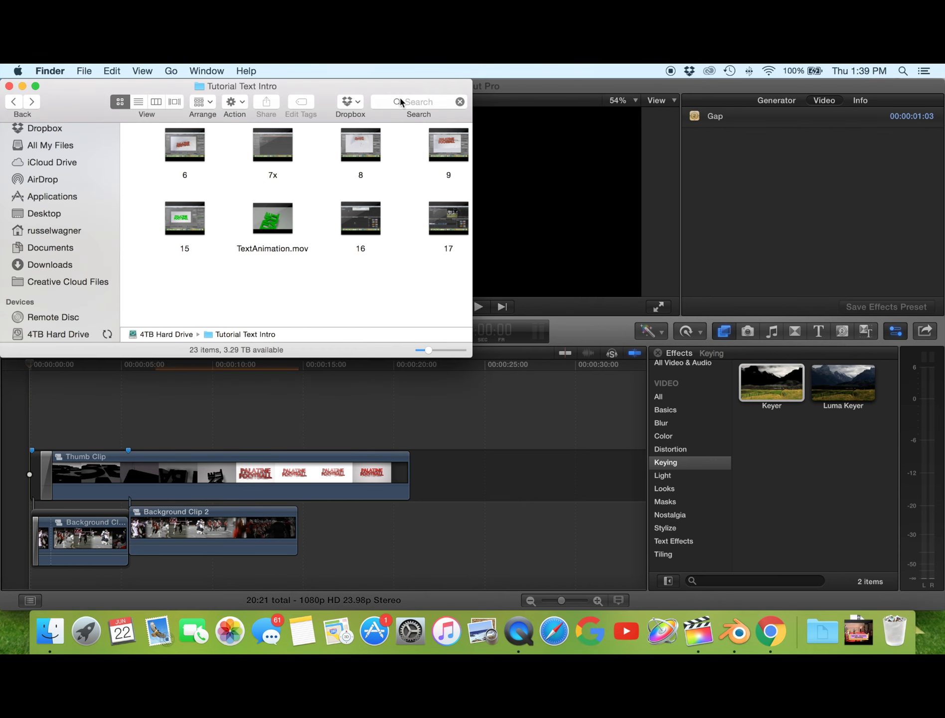
click(414, 101)
text(All Opening Fan)
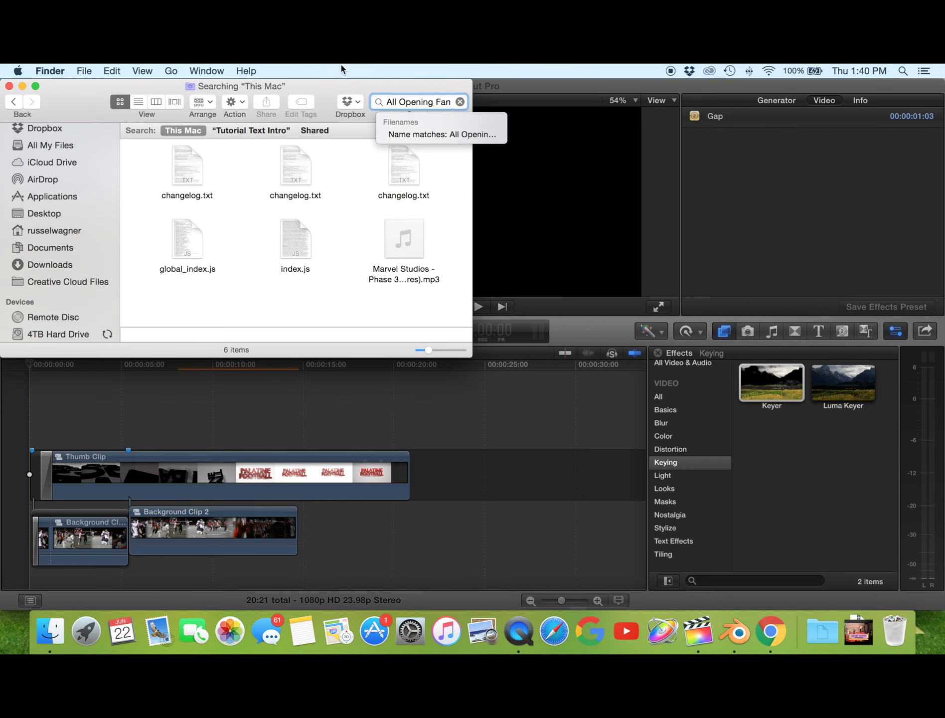
drag(404, 239, 37, 405)
Split the fanfare at about 3:08 and delete the music before the cut
click(456, 391)
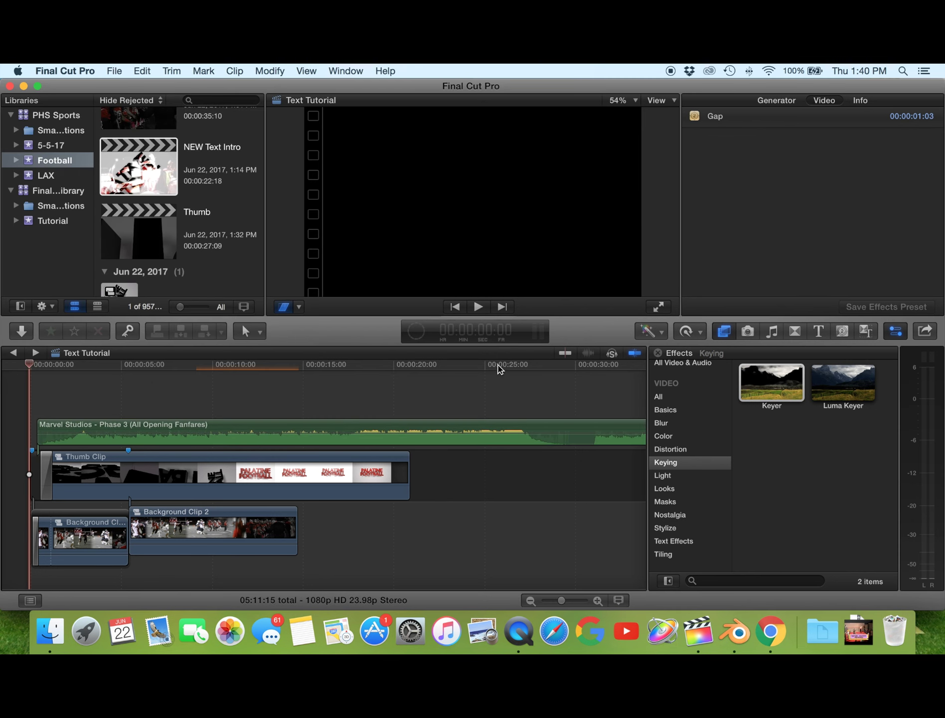
scroll(379, 369, right, 10)
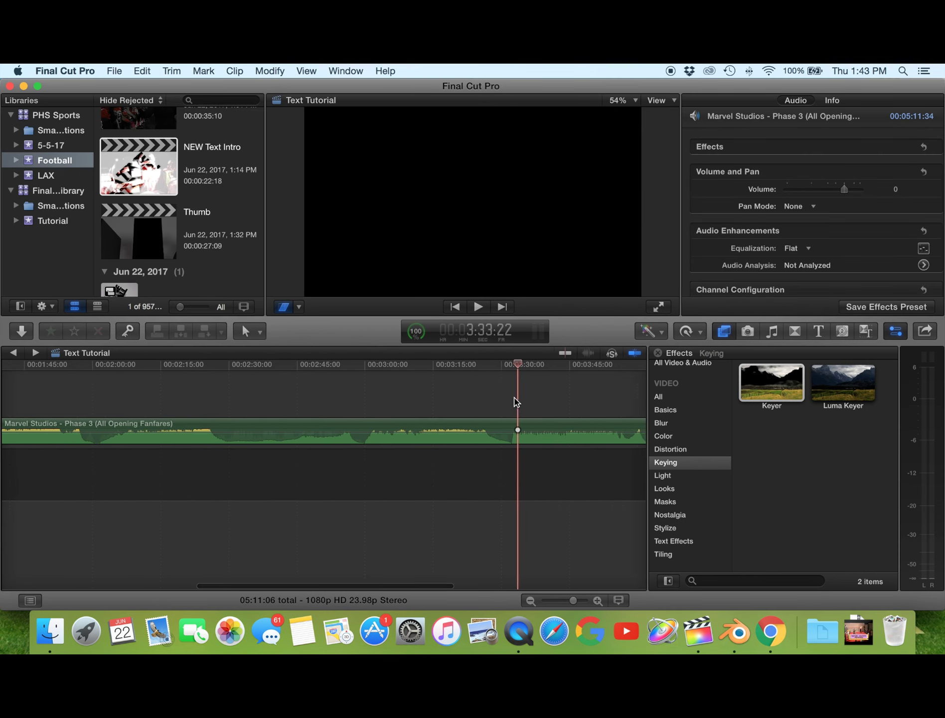
click(308, 379)
key(r)
click(310, 430)
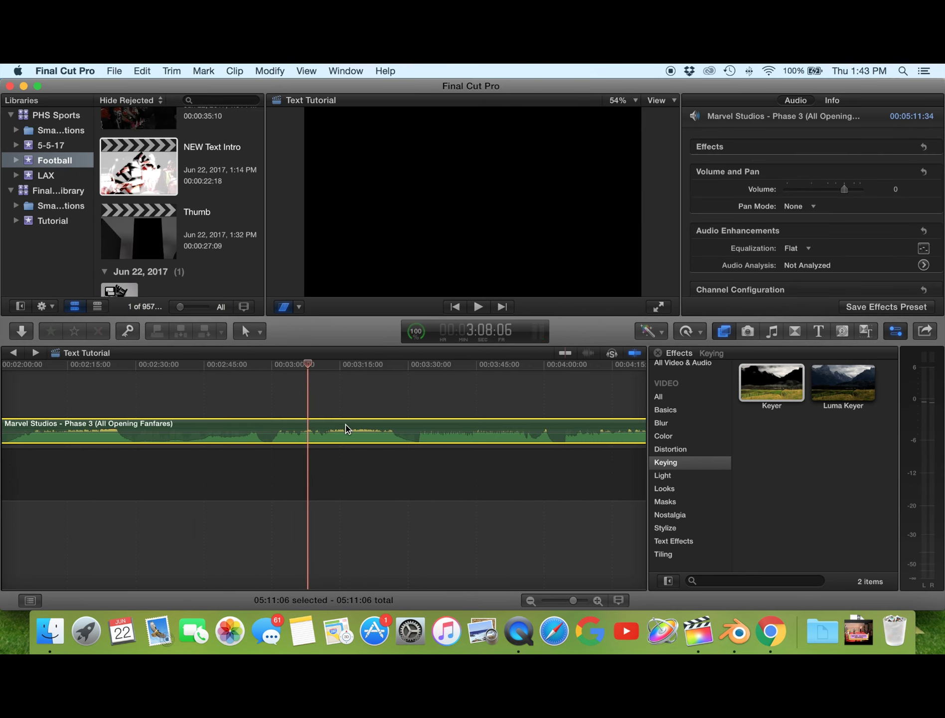
key(super+b)
click(294, 429)
key(Delete)
key(a)
Split the fanfare at the piece's end point and delete the leftover music after it
scroll(299, 398, right, 5)
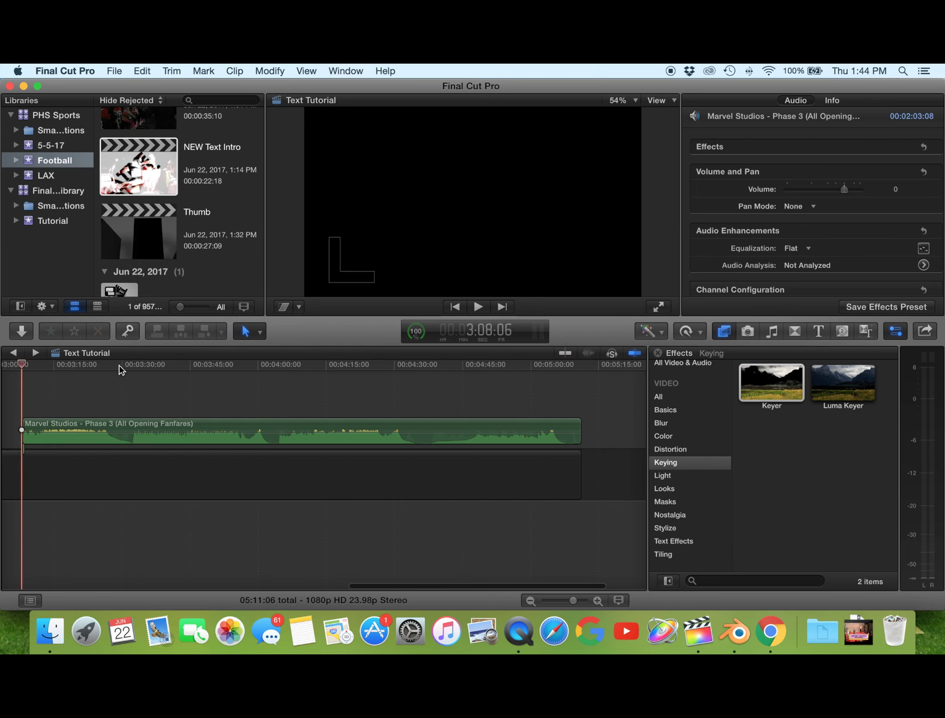
click(118, 365)
key(super+b)
scroll(192, 447, left, 5)
click(460, 430)
key(Delete)
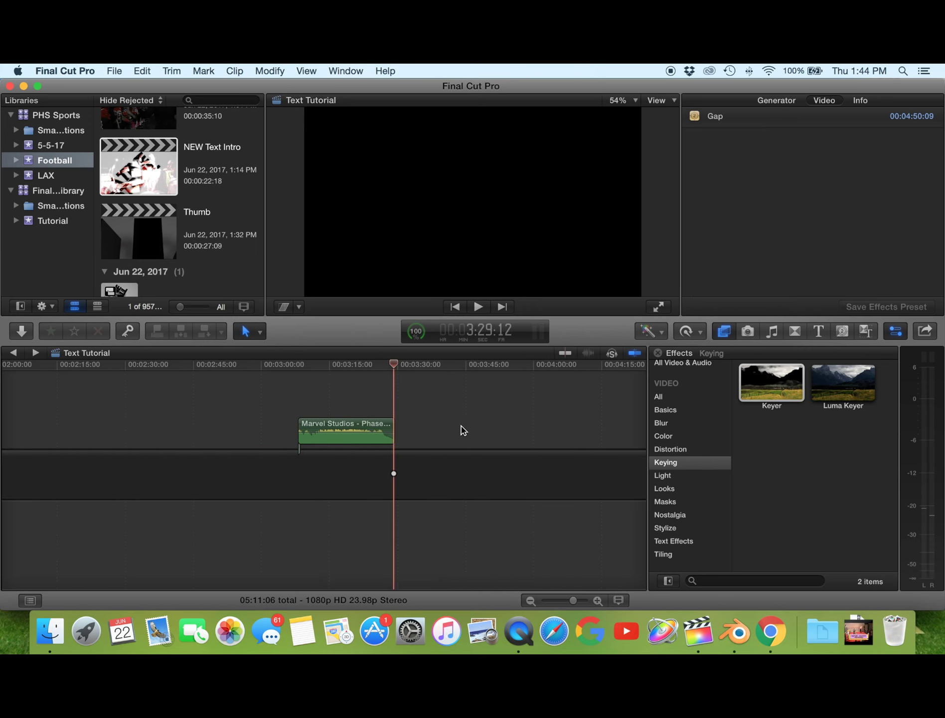
Move the music piece to the project start, delete the empty gap, and play from the start
key(super+minus)
drag(369, 429, 20, 413)
click(159, 457)
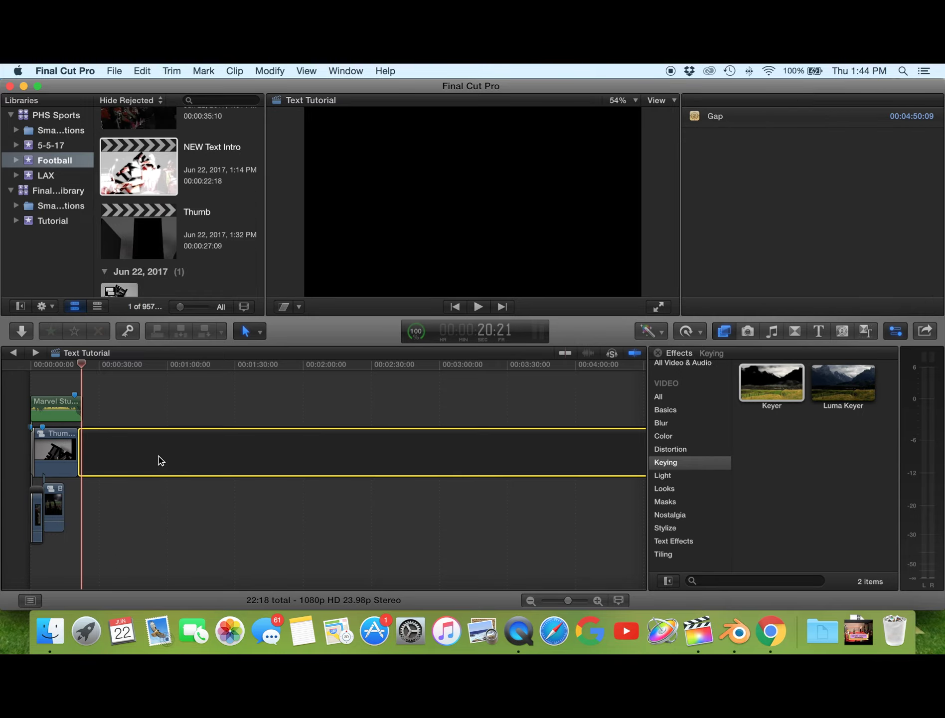
key(Delete)
key(shift+z)
key(Home)
key(space)
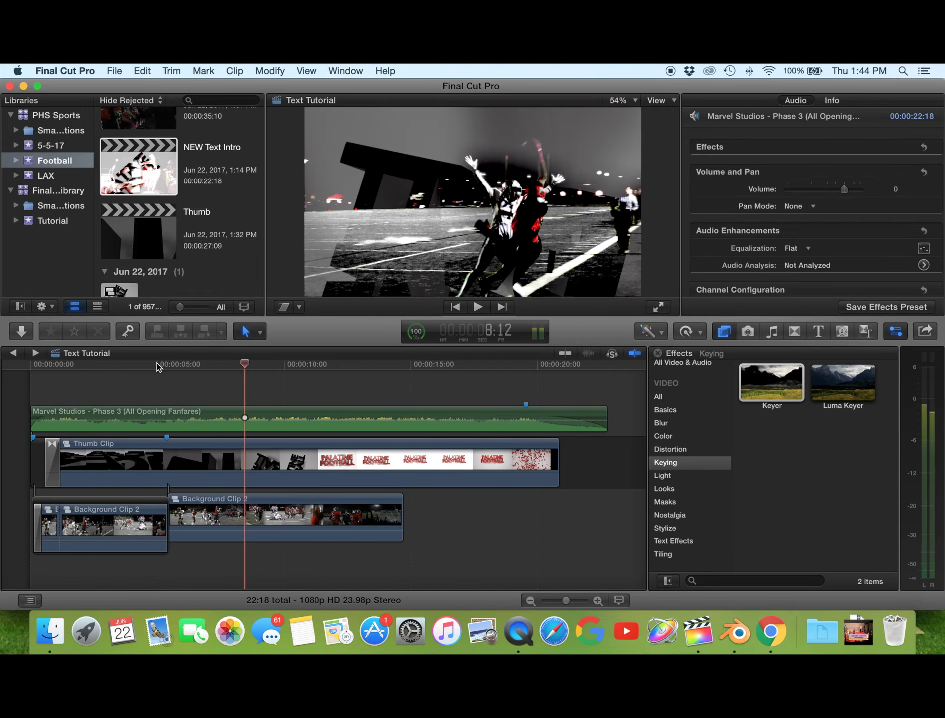
At about six seconds, set the NEW Text Intro Clip 6 overlay to position -491.2, -24.9 and scale 64.59%
click(184, 378)
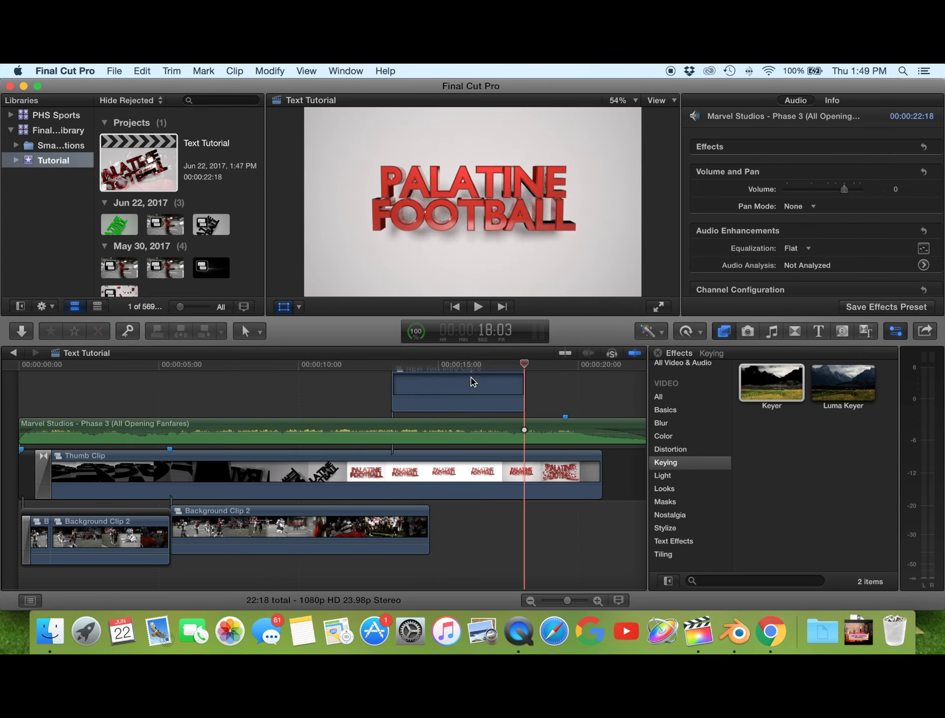
click(419, 408)
scroll(777, 254, down, 1)
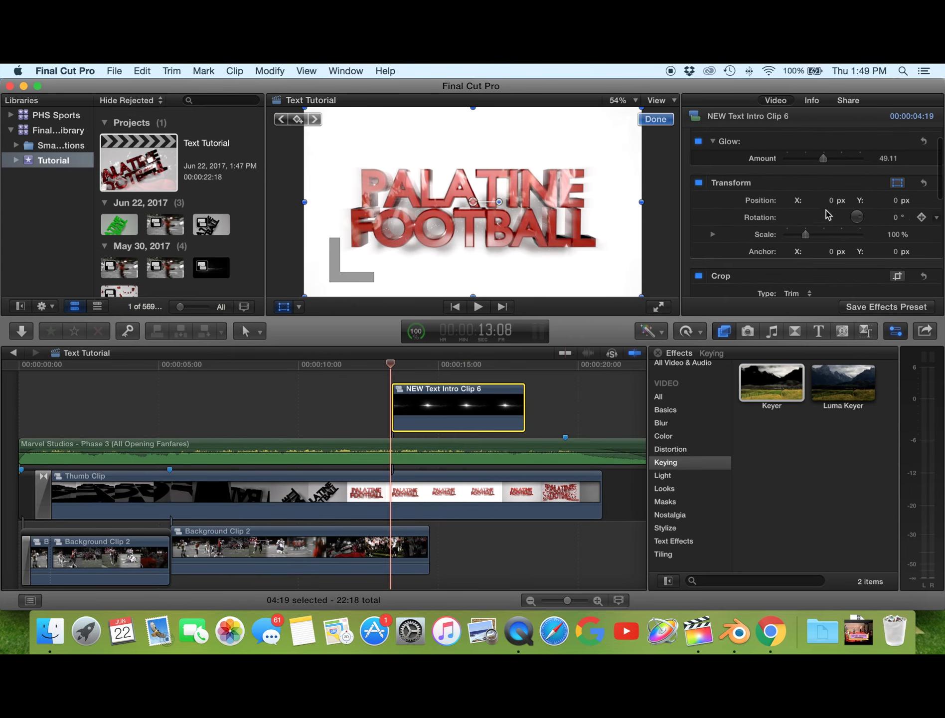
click(794, 229)
text(-491)
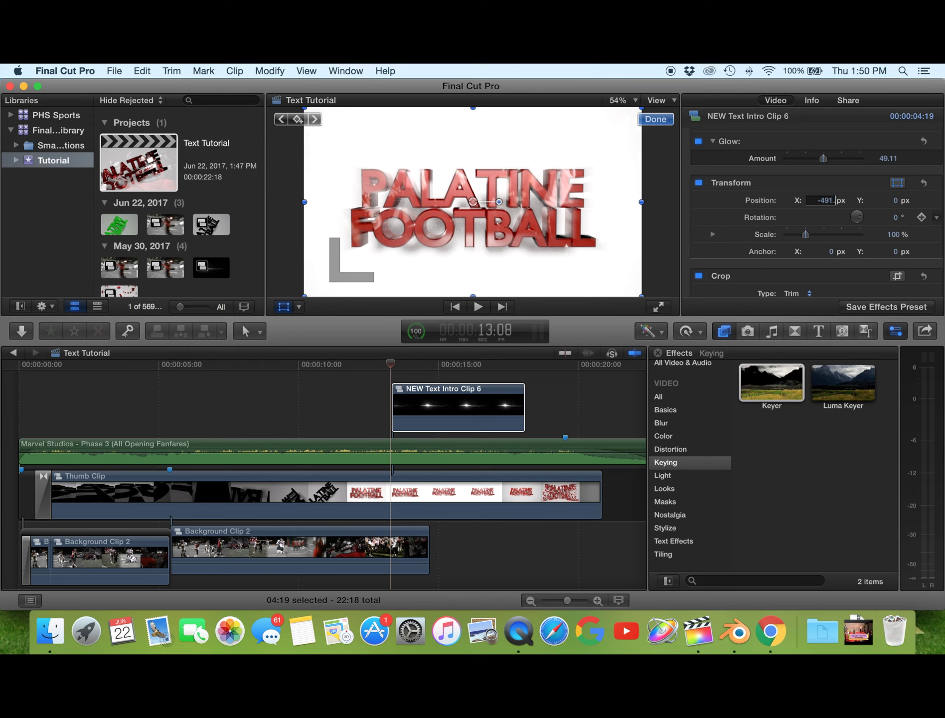
text(2)
key(Return)
text(.9)
key(Return)
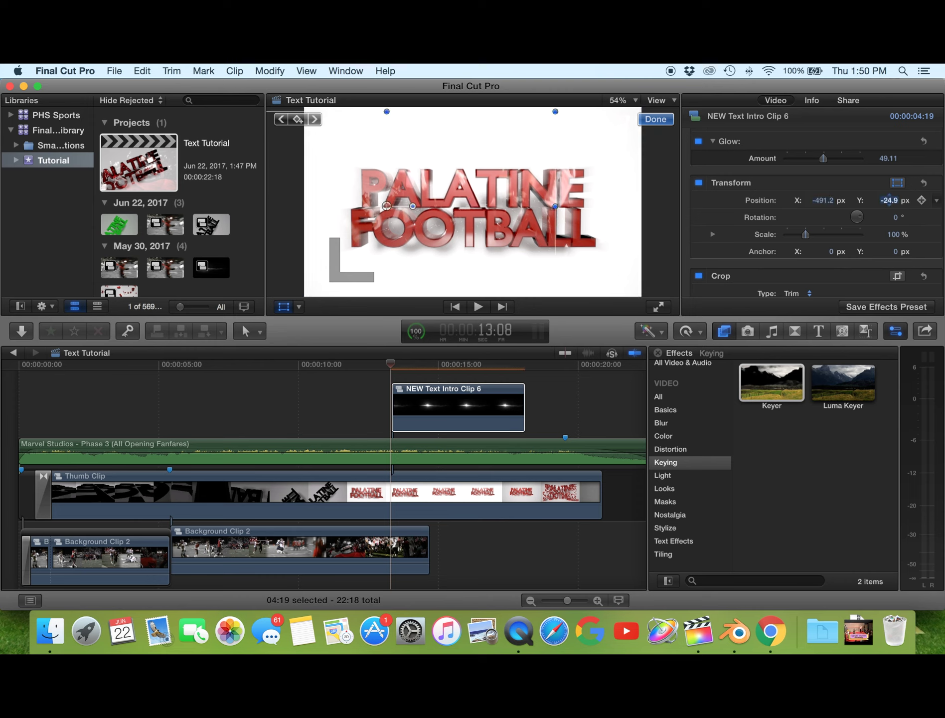
text(64.59)
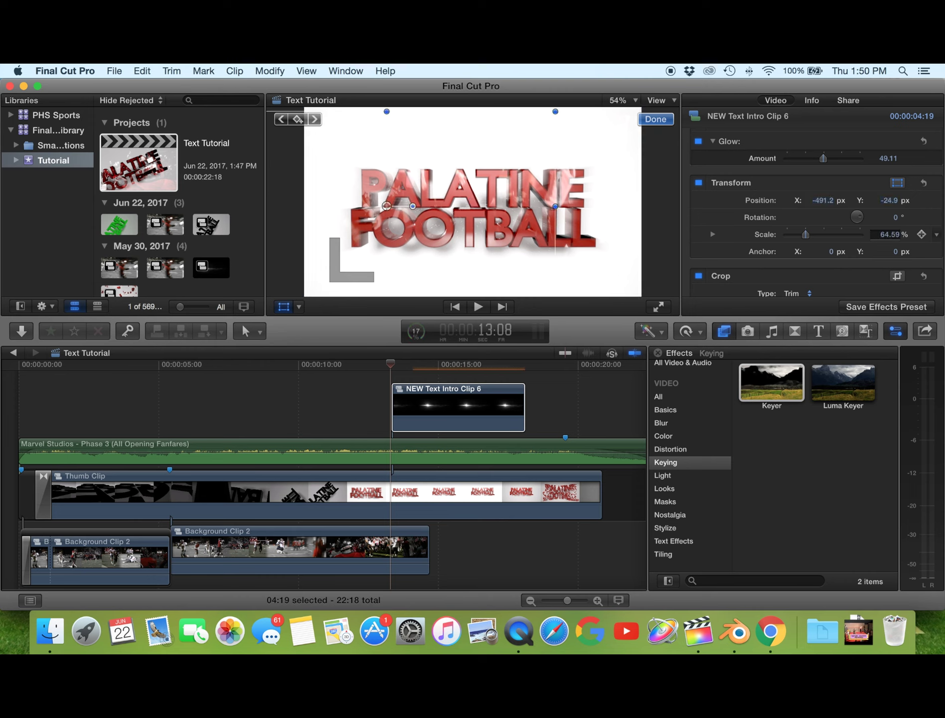
key(Return)
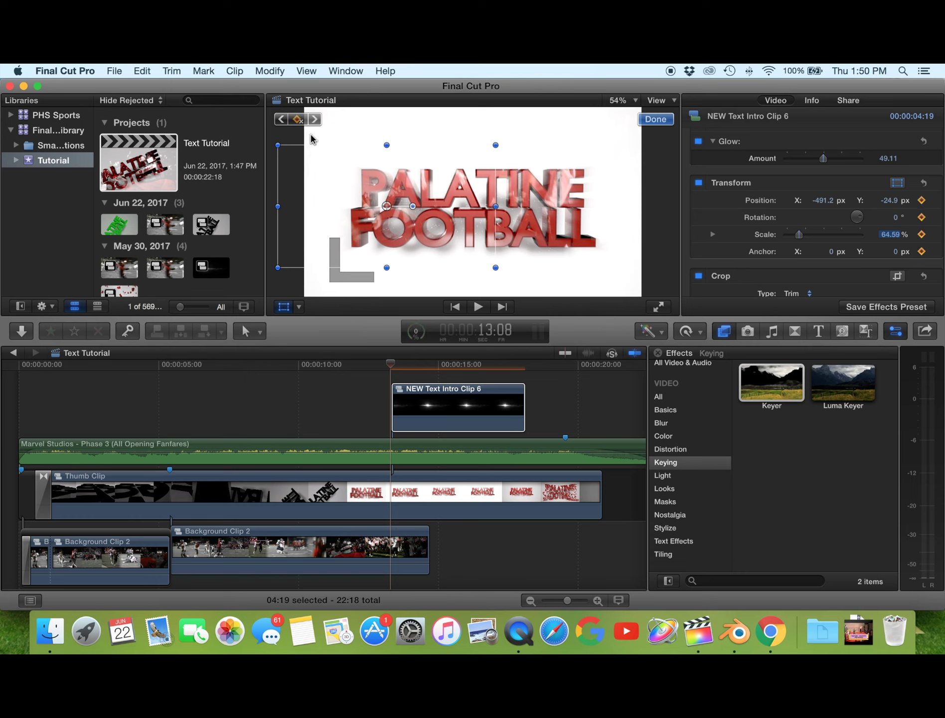
Add position keyframes further along with horizontal positions 183.2 and then 606.7
drag(432, 366, 437, 371)
click(297, 120)
click(827, 200)
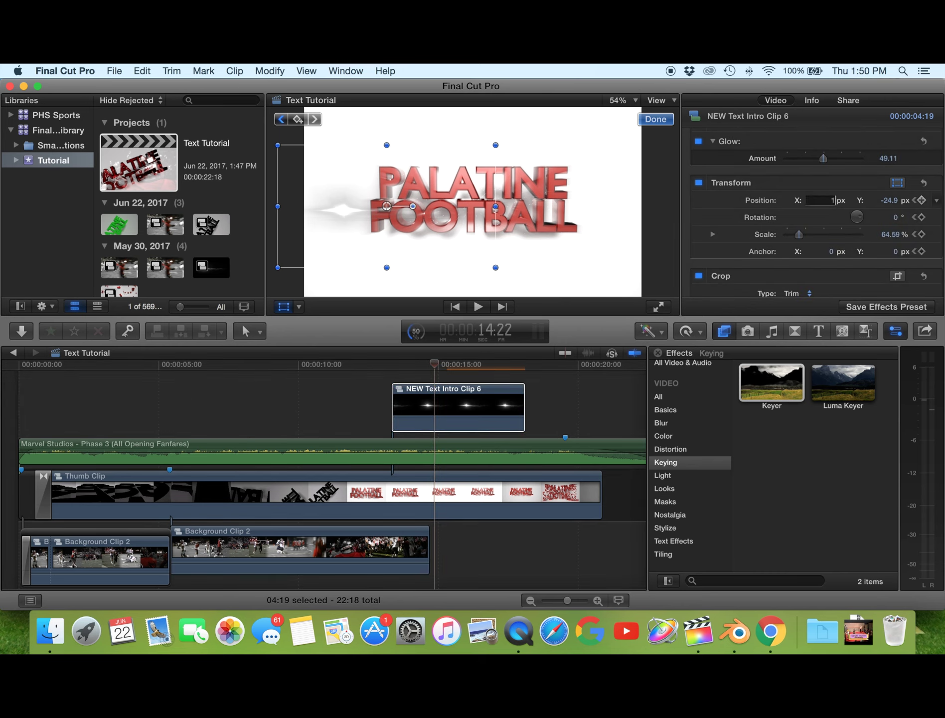
text(183.2)
key(Tab)
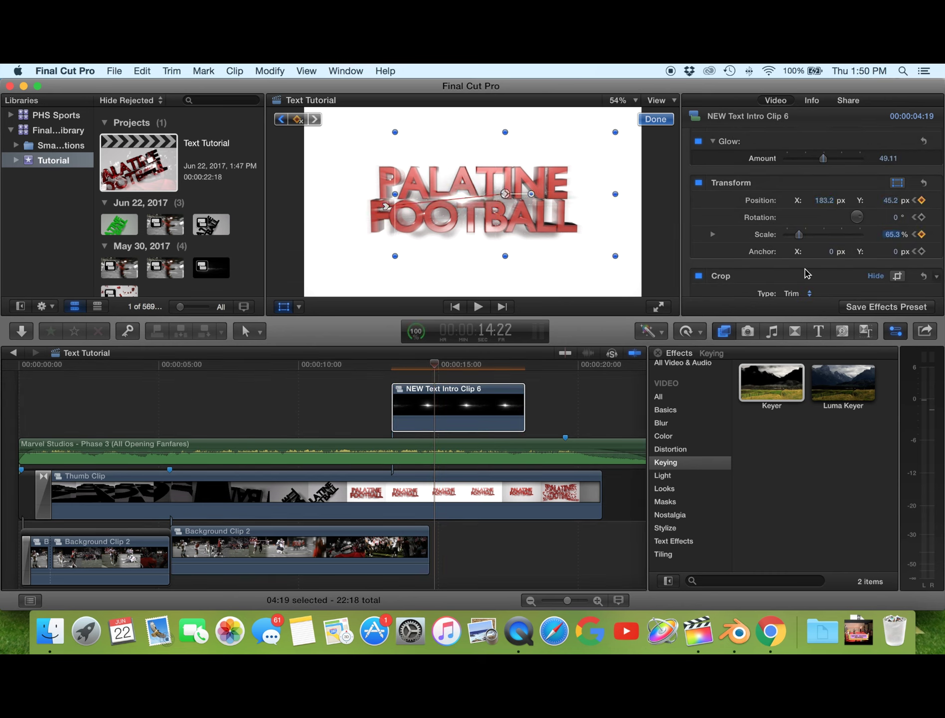
click(464, 364)
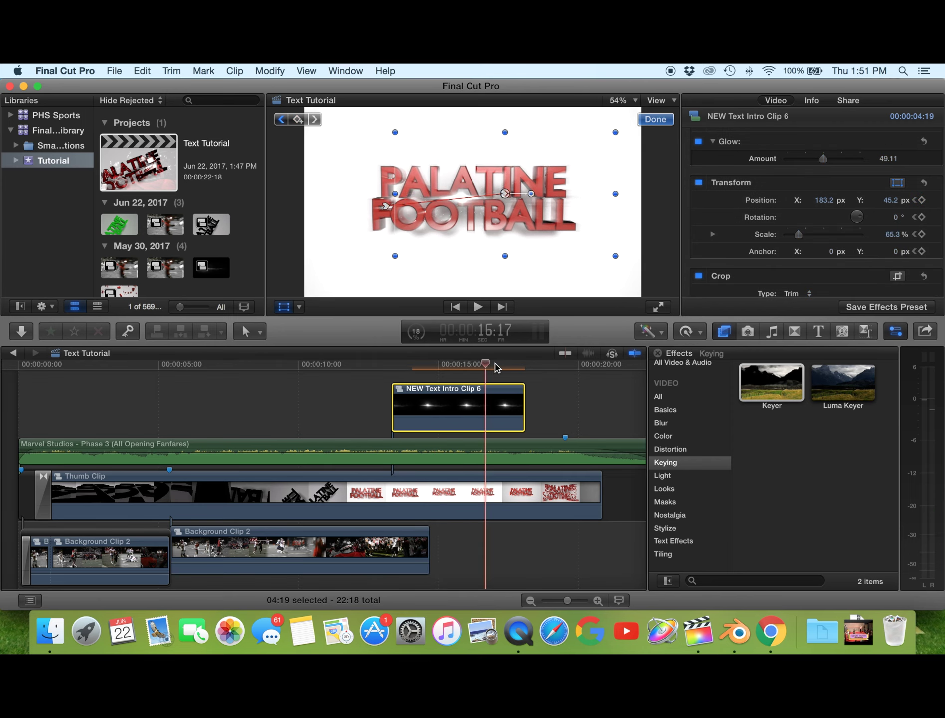
click(826, 200)
text(606.)
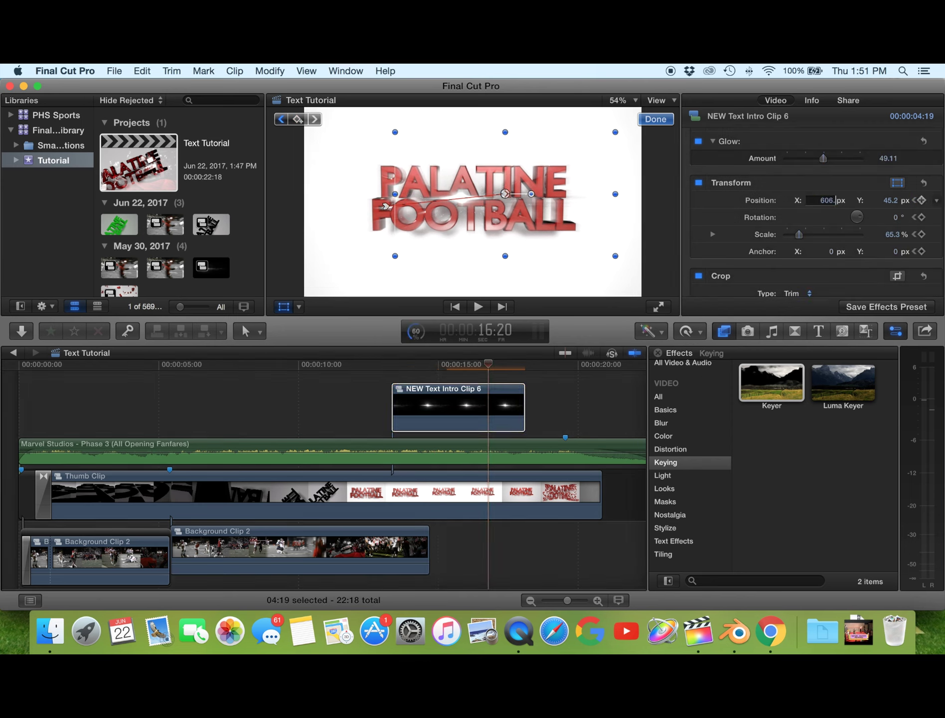
text(7)
key(Return)
text(66.17)
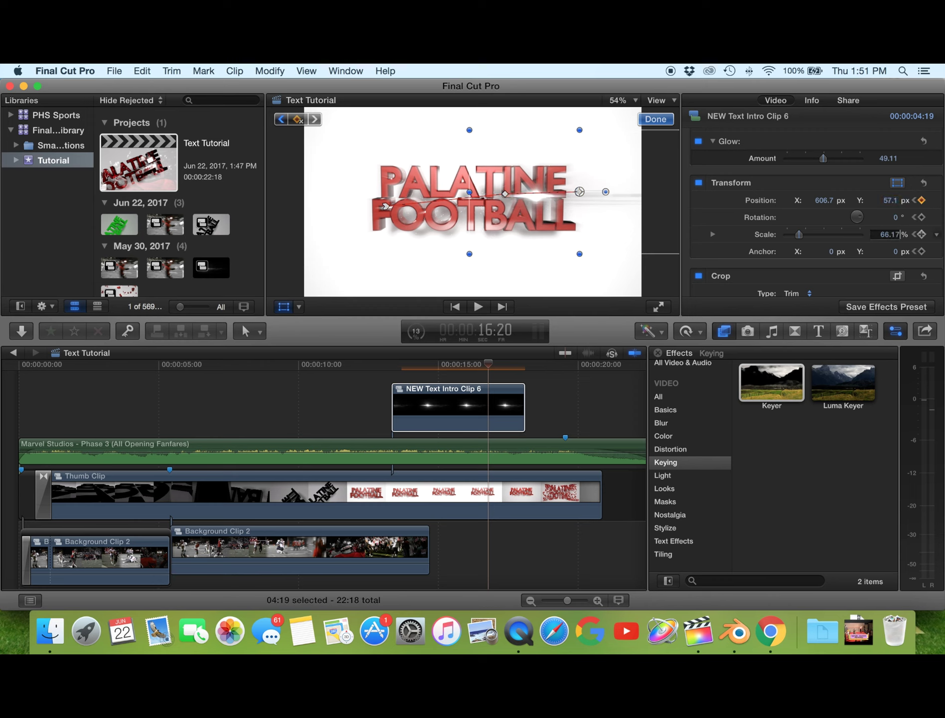
Near the overlay's end, set the horizontal position to 70 and play back the animation
drag(507, 363, 523, 365)
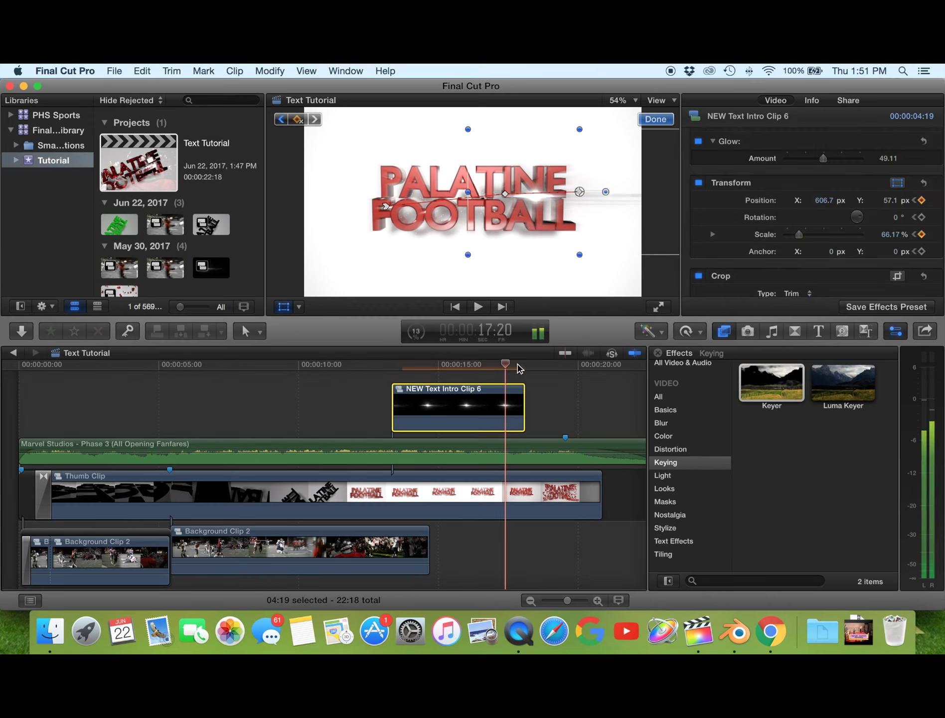
click(825, 199)
text(702.3)
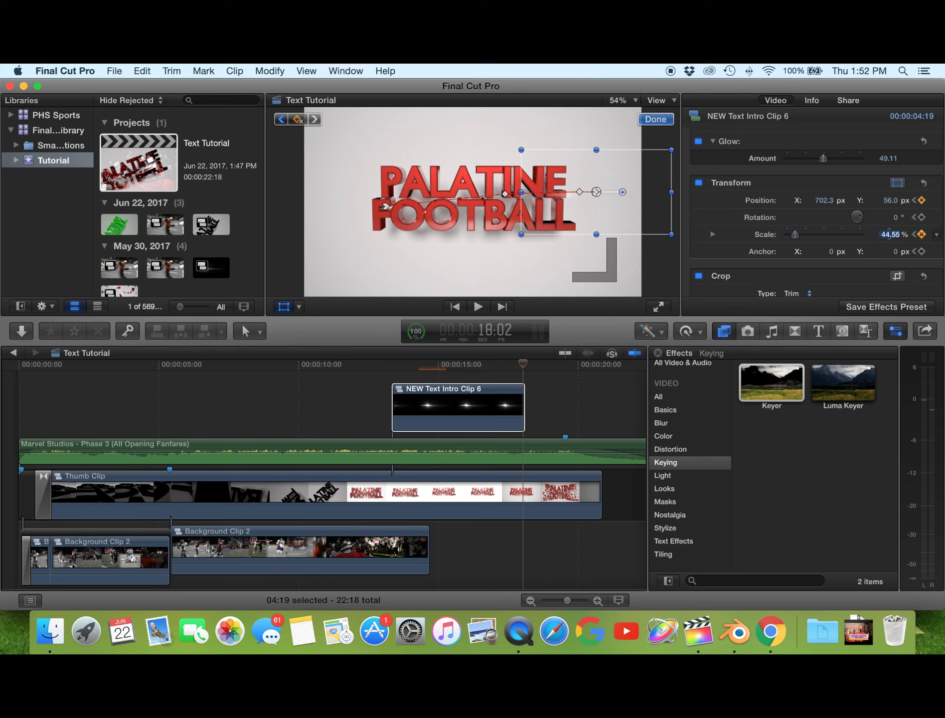
click(428, 374)
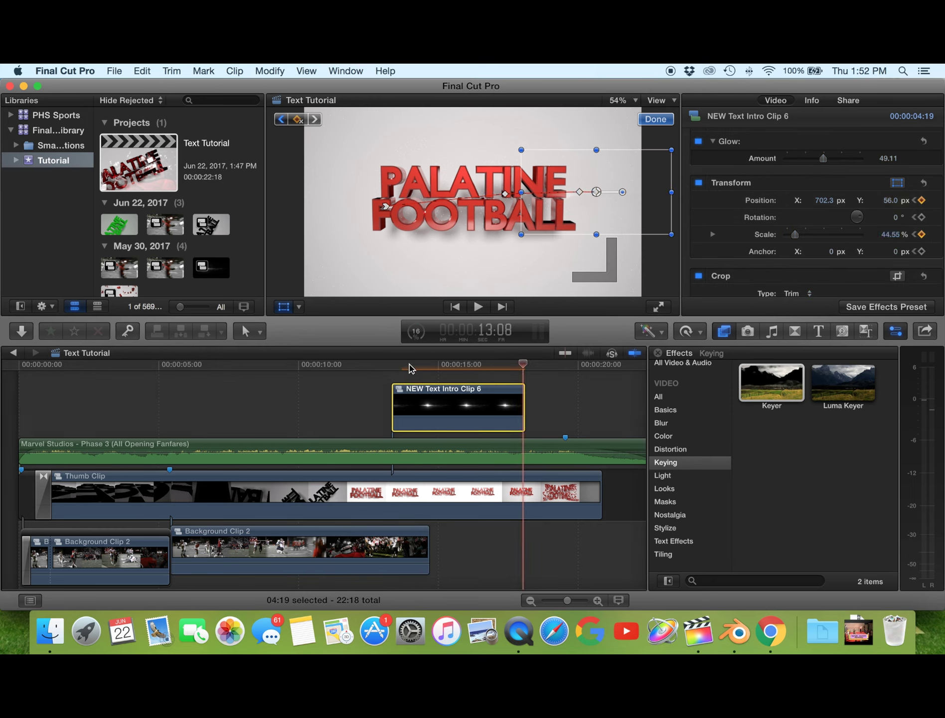
key(space)
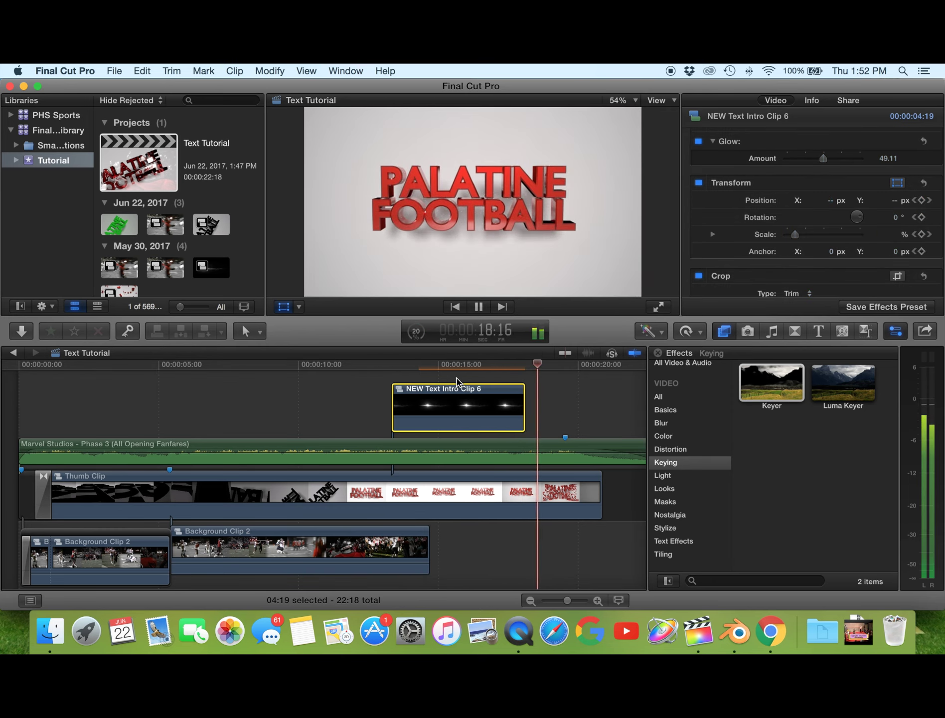
Check background rendering progress in the Background Tasks list, then close it
click(416, 331)
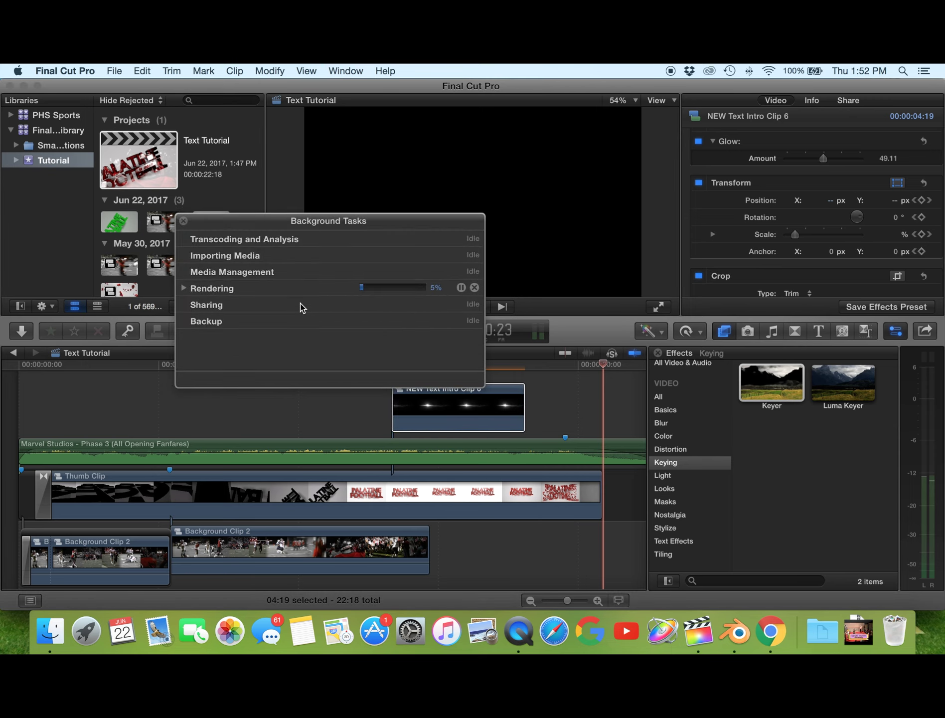
click(183, 221)
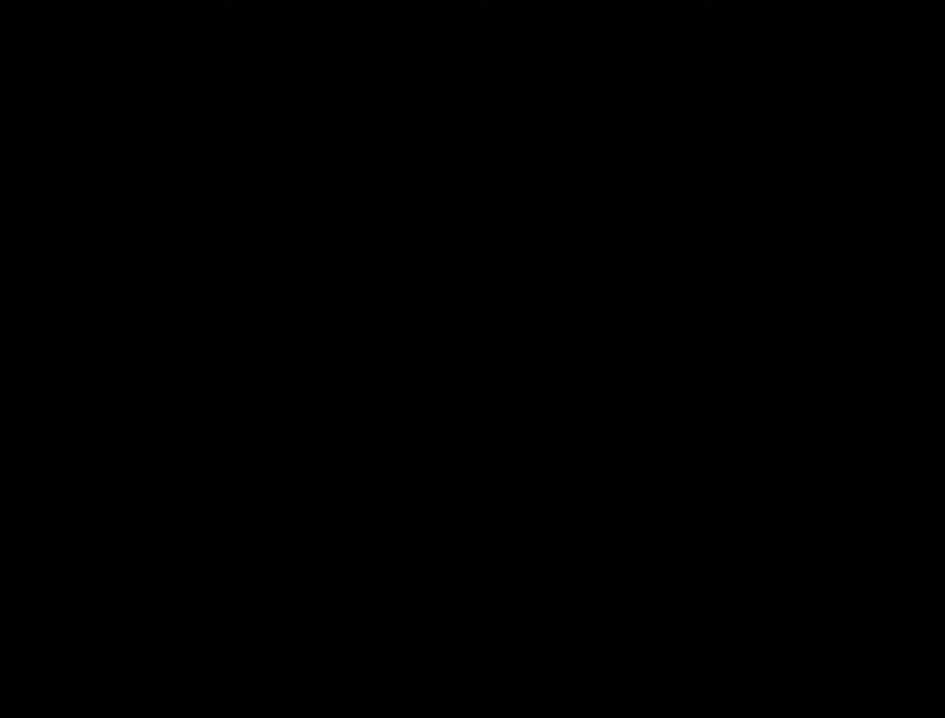